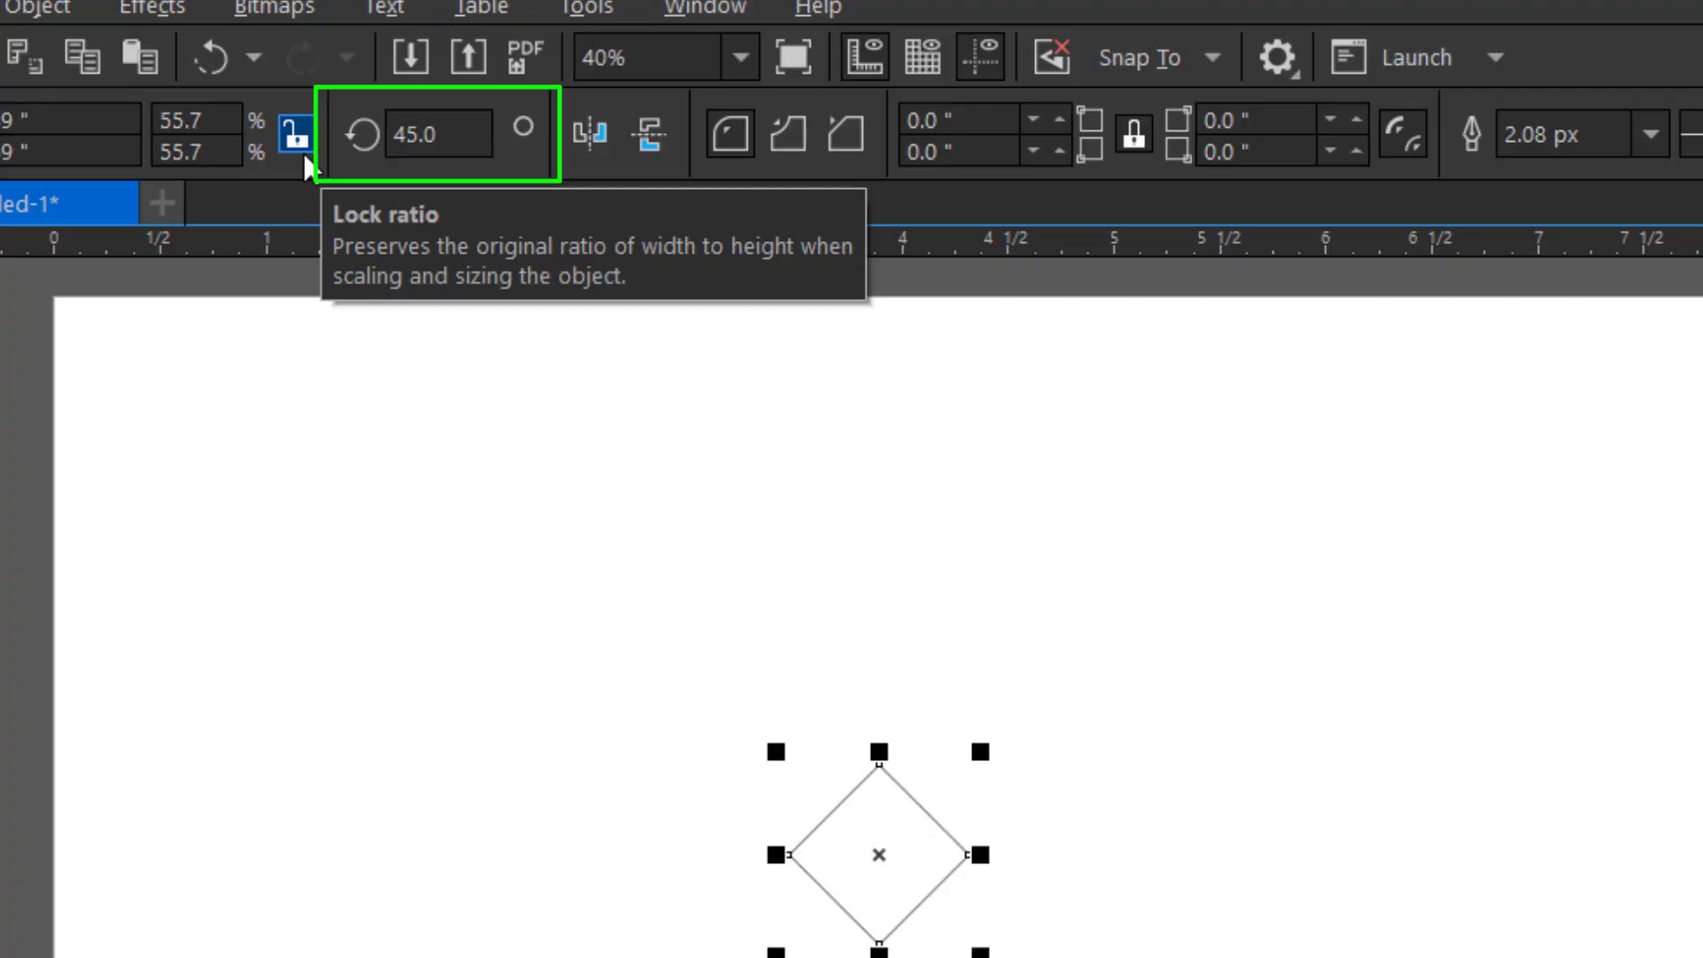
Convert the rotated square to curves and reshape it into a kite by raising its top and bottom nodes
{"action": "right_click", "coordinate": [852, 810]}
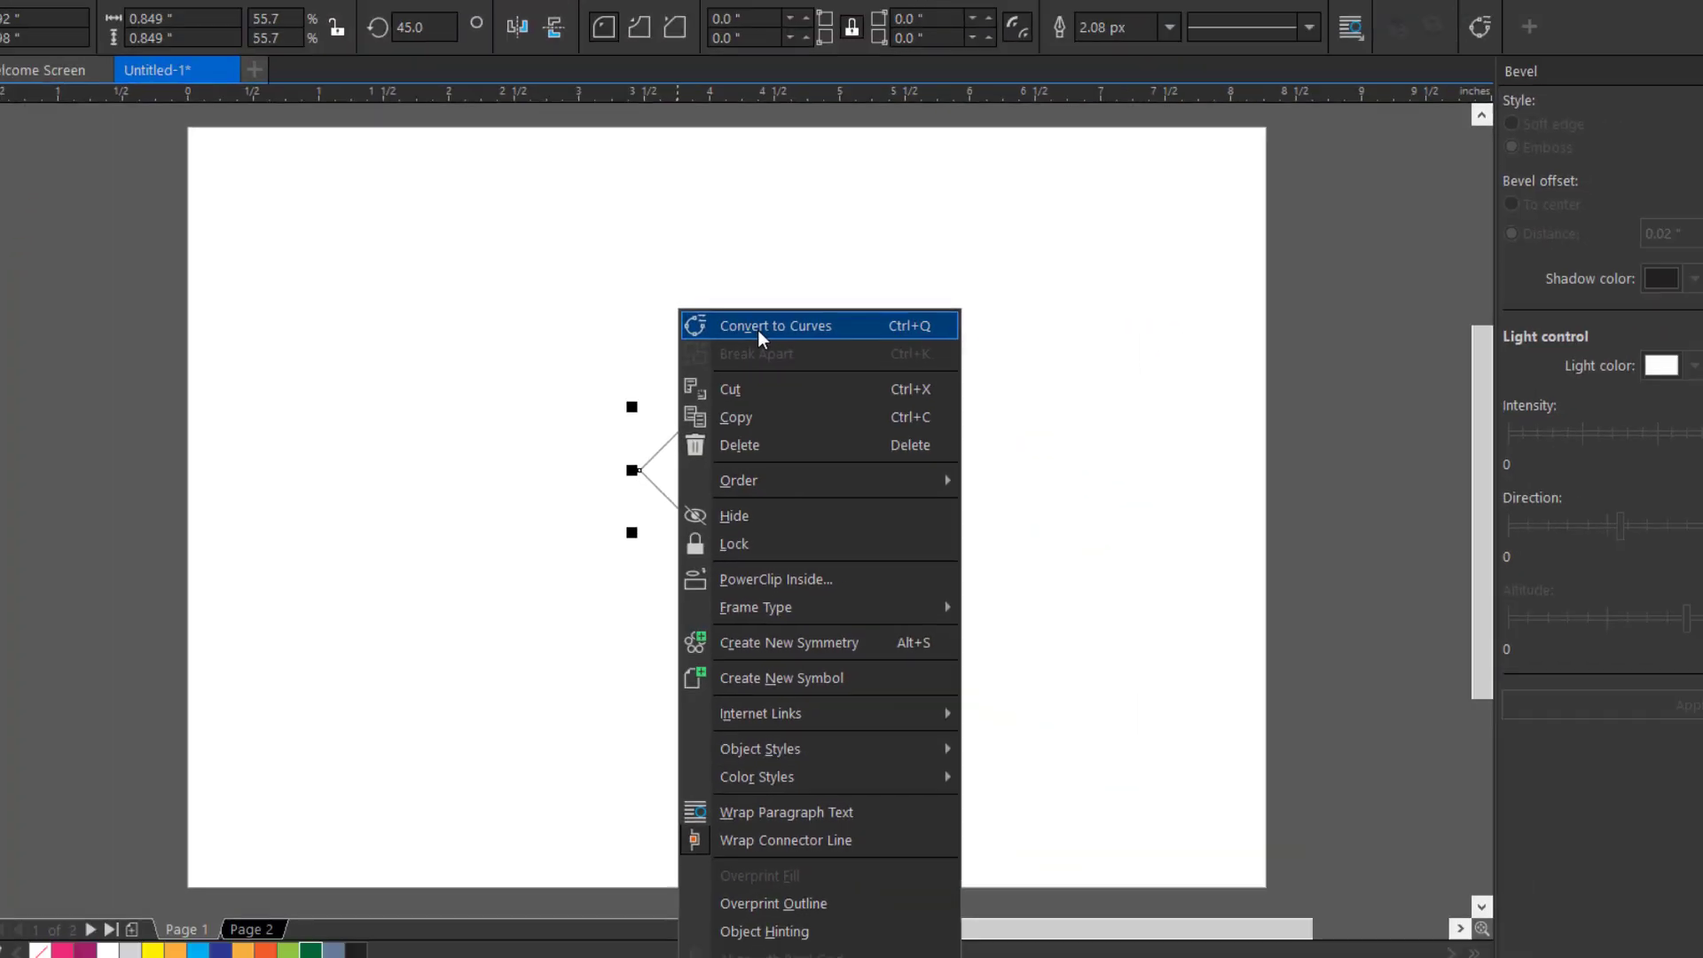
{"action": "left_click", "coordinate": [875, 284]}
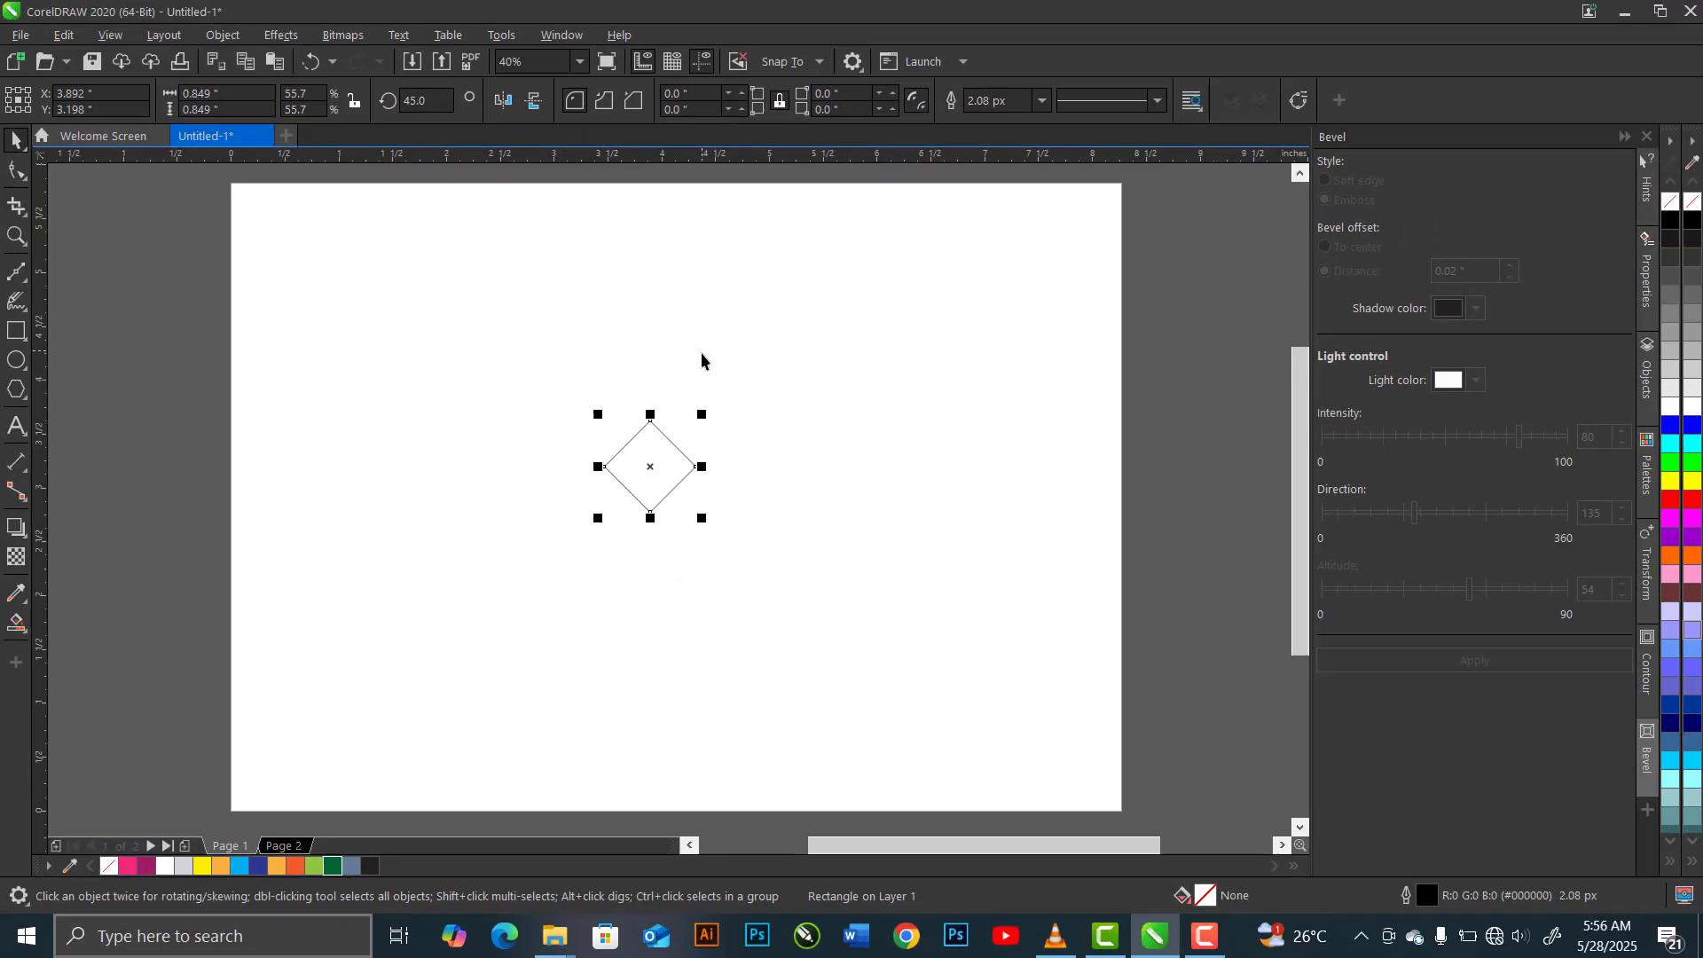
{"action": "left_click", "coordinate": [19, 177]}
{"action": "left_click", "coordinate": [116, 170]}
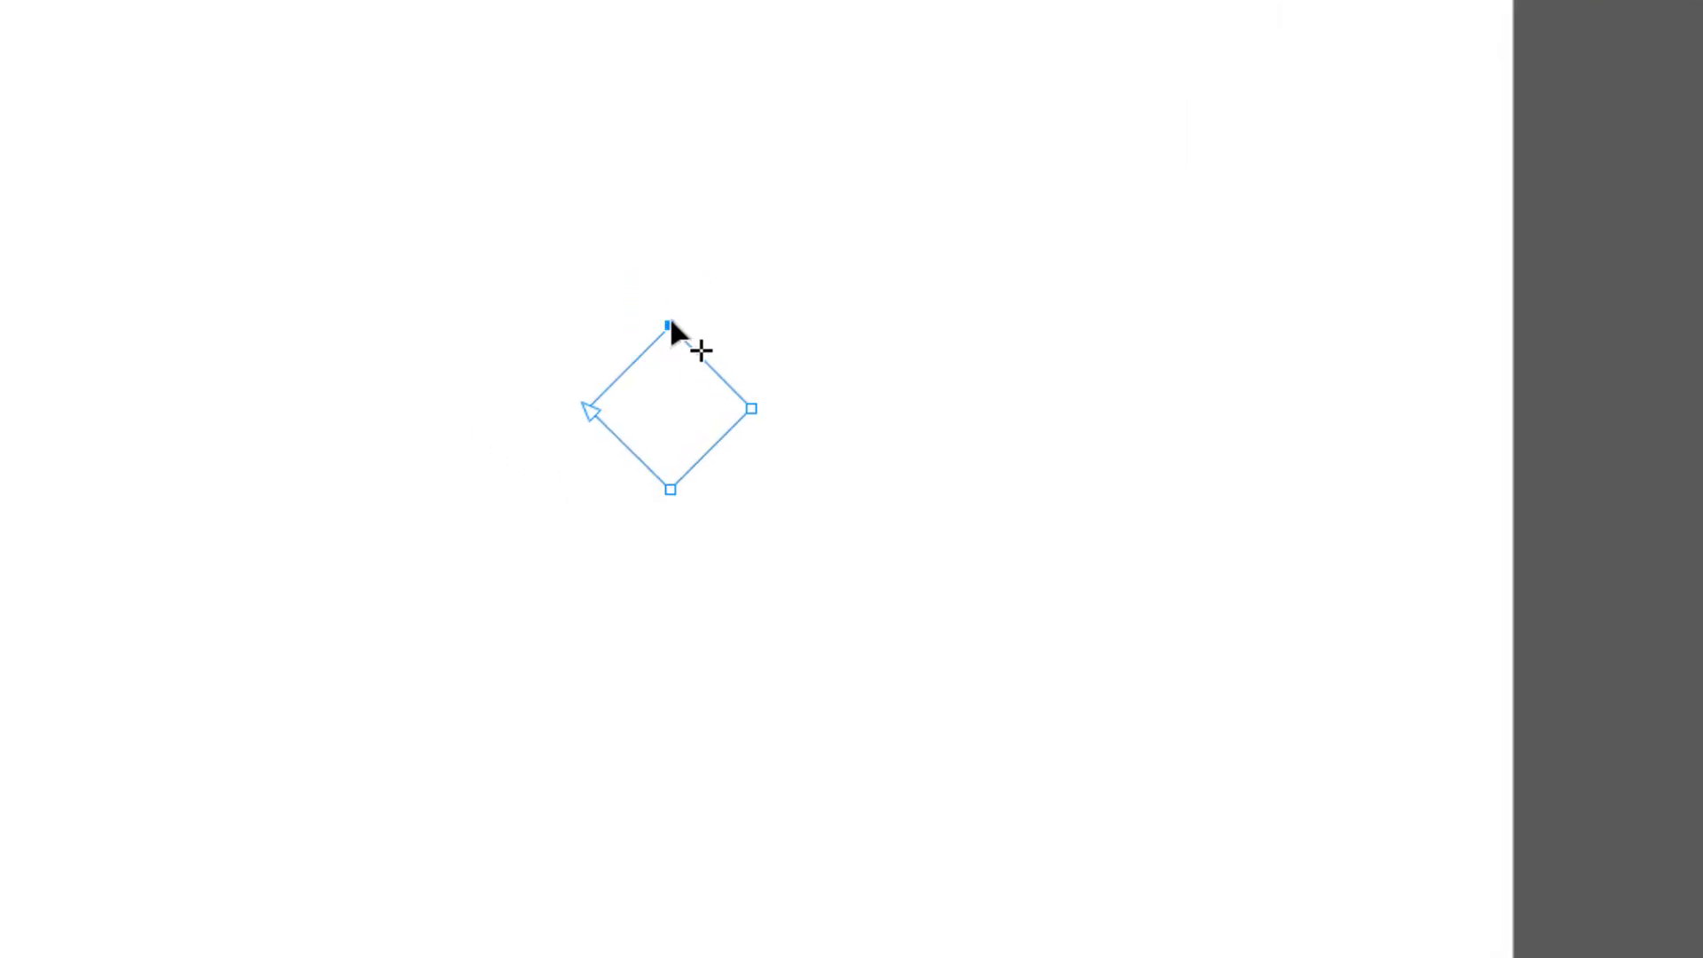
{"action": "left_click_drag", "start_coordinate": [672, 326], "coordinate": [677, 249]}
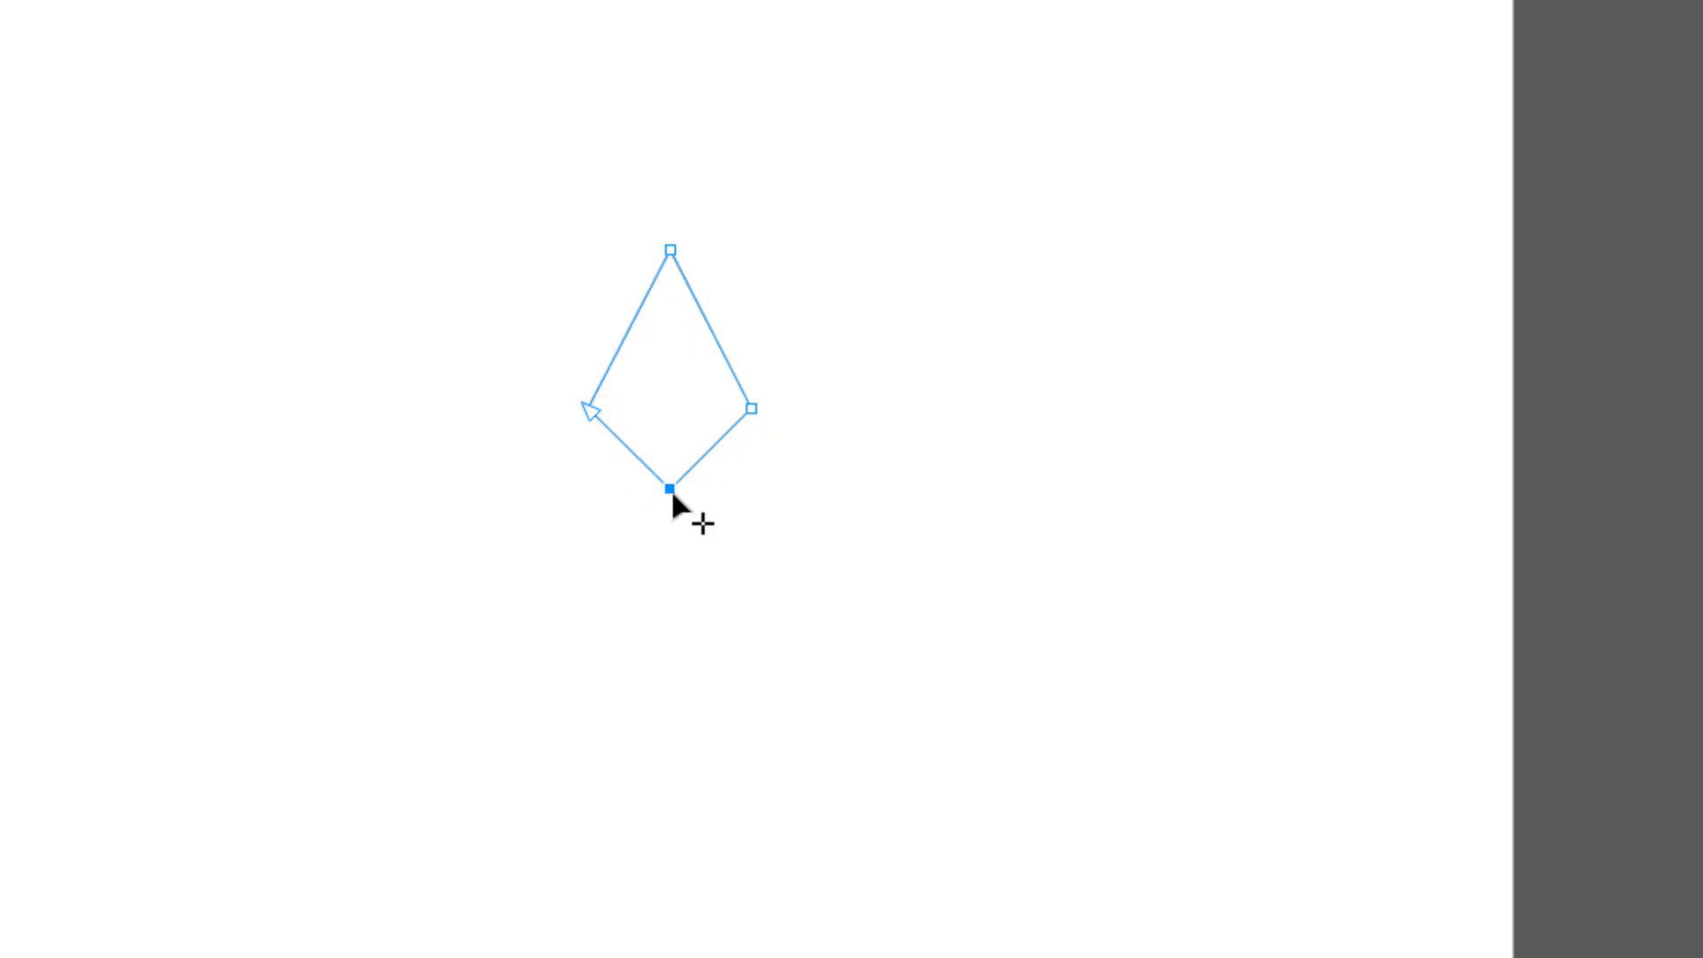
{"action": "left_click_drag", "start_coordinate": [676, 494], "coordinate": [675, 449]}
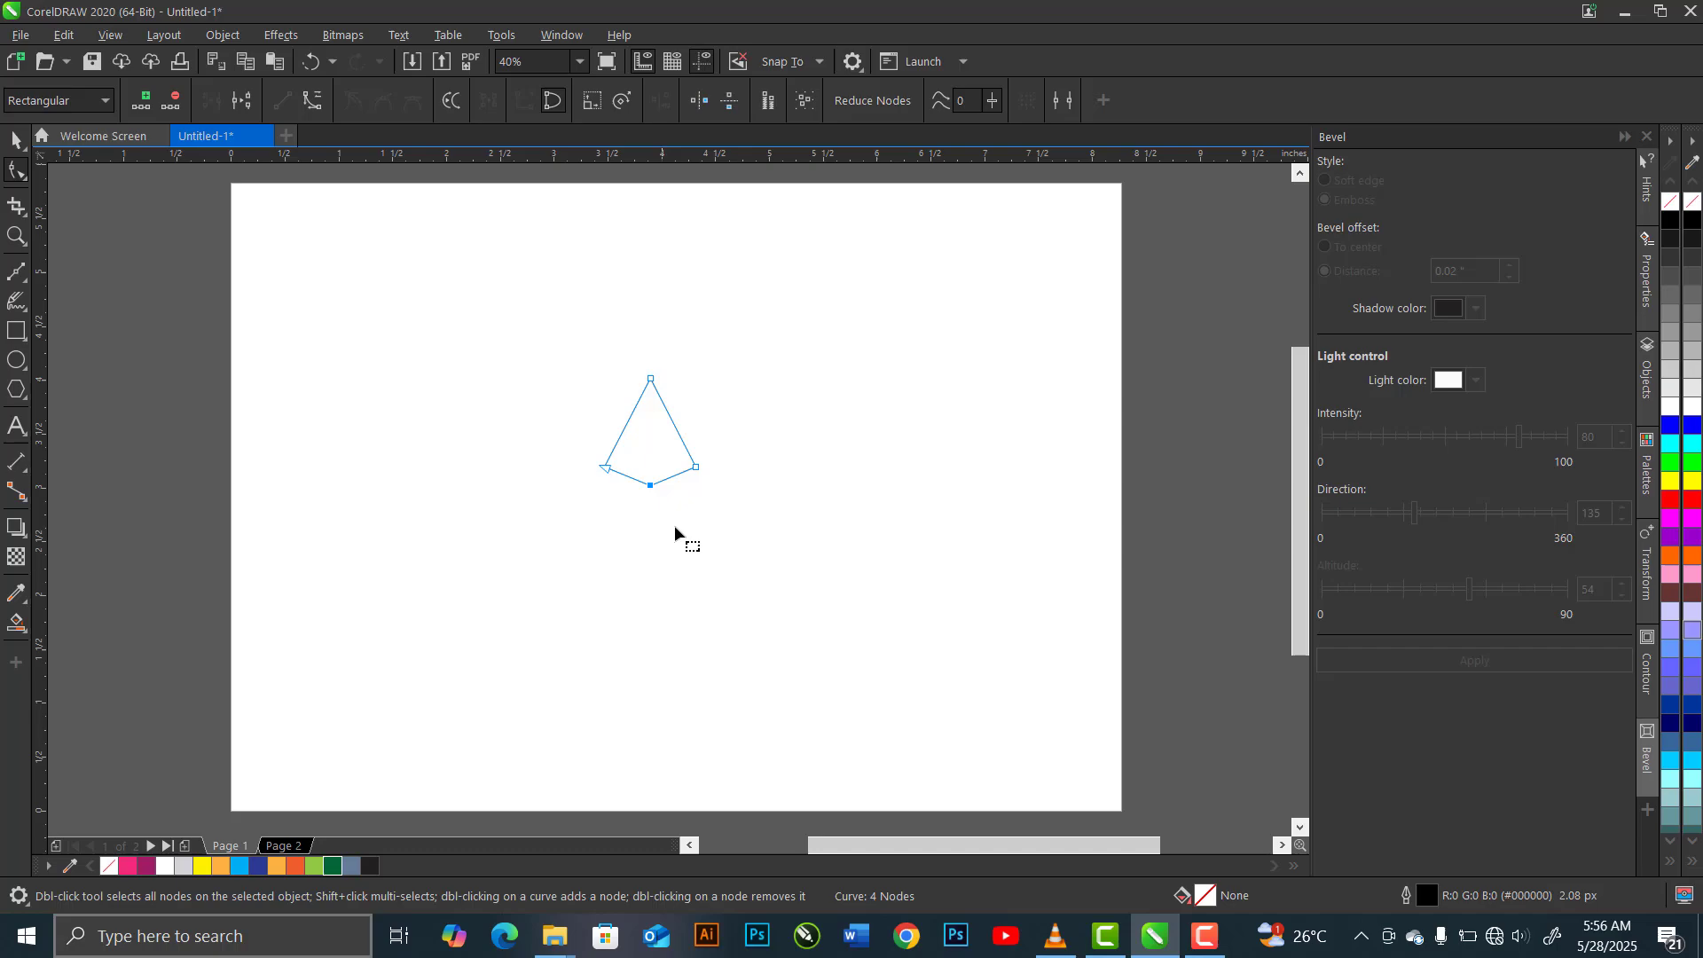
Duplicate the kite and move the copy straight up by about 0.37 inches
{"action": "left_click", "coordinate": [16, 142]}
{"action": "key", "text": "ctrl+c"}
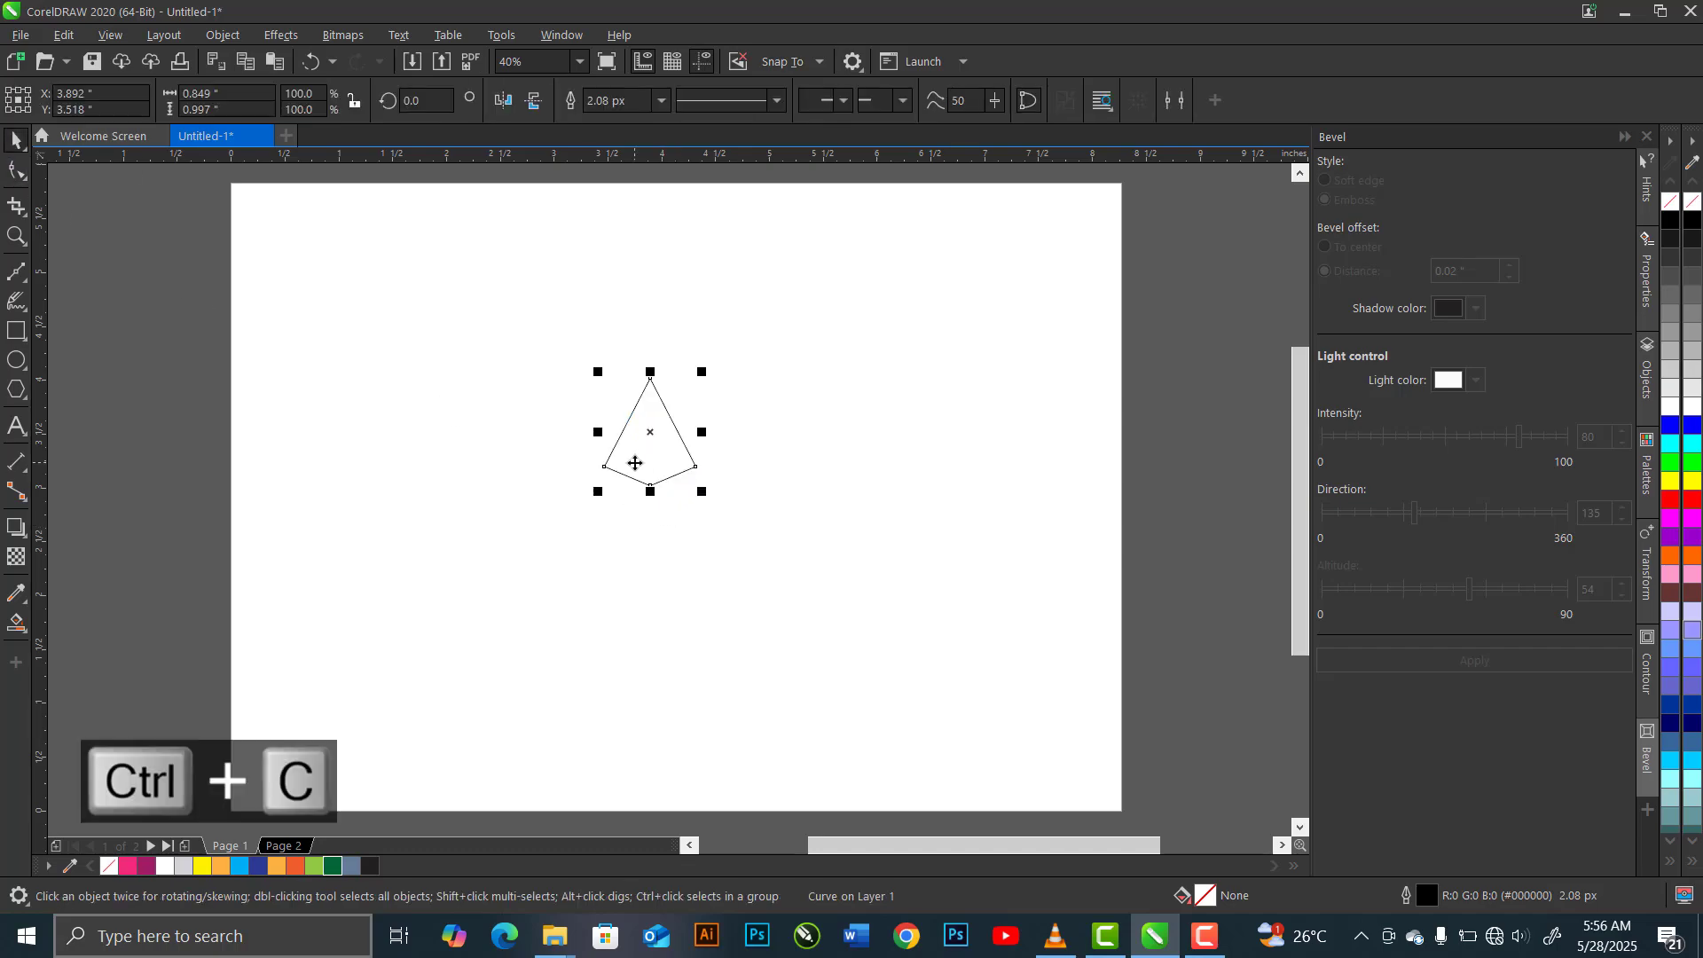
{"action": "key", "text": "ctrl+v"}
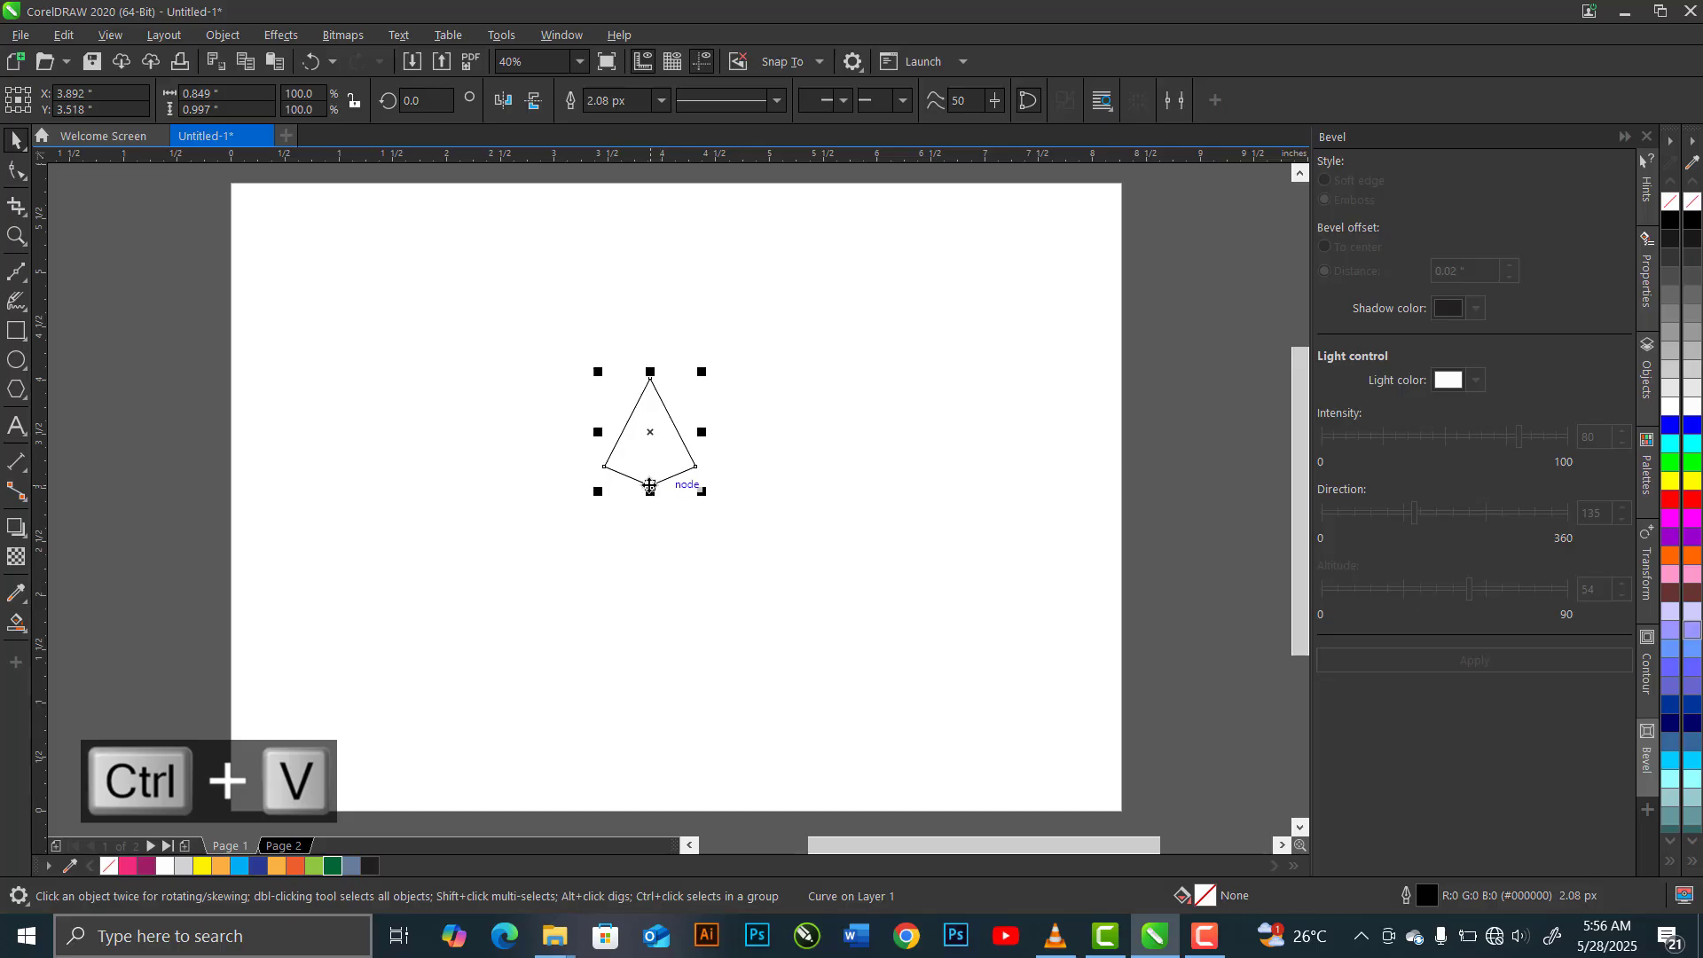
{"action": "left_click_drag", "start_coordinate": [650, 486], "coordinate": [654, 450]}
Draw a vertical Bézier centre line from the lower kite's top node to its bottom node
{"action": "scroll", "coordinate": [662, 460], "scroll_direction": "up", "scroll_amount": 3}
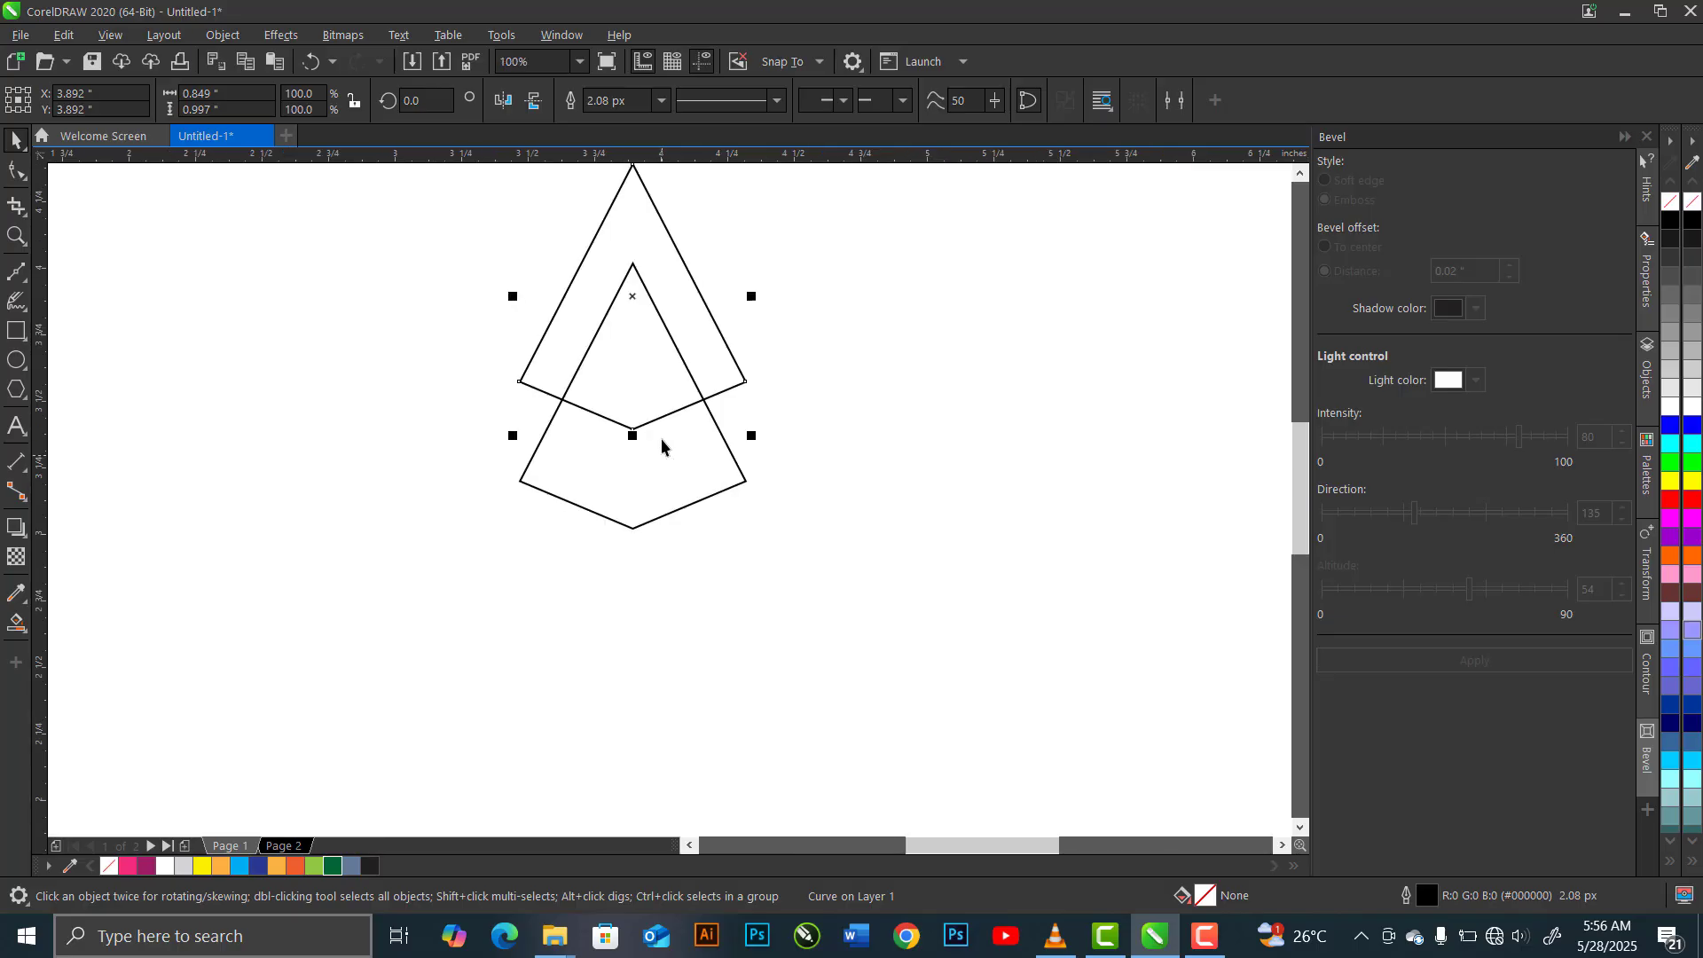
{"action": "left_click", "coordinate": [22, 277]}
{"action": "left_click", "coordinate": [124, 328]}
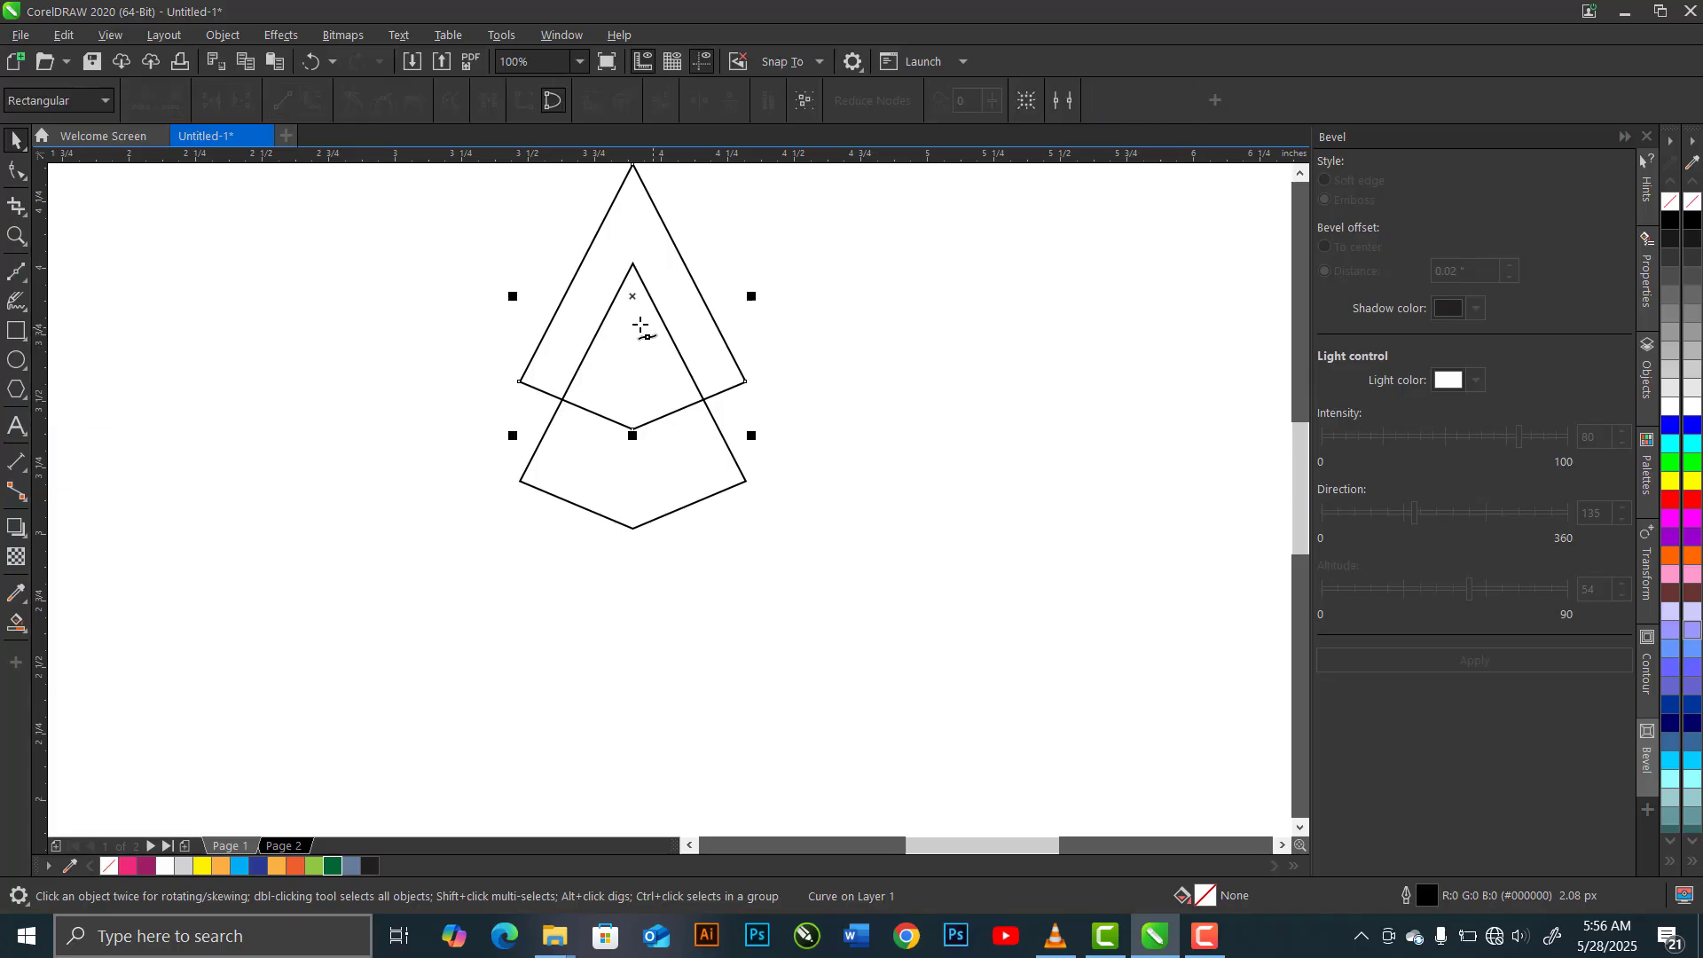
{"action": "left_click", "coordinate": [634, 265]}
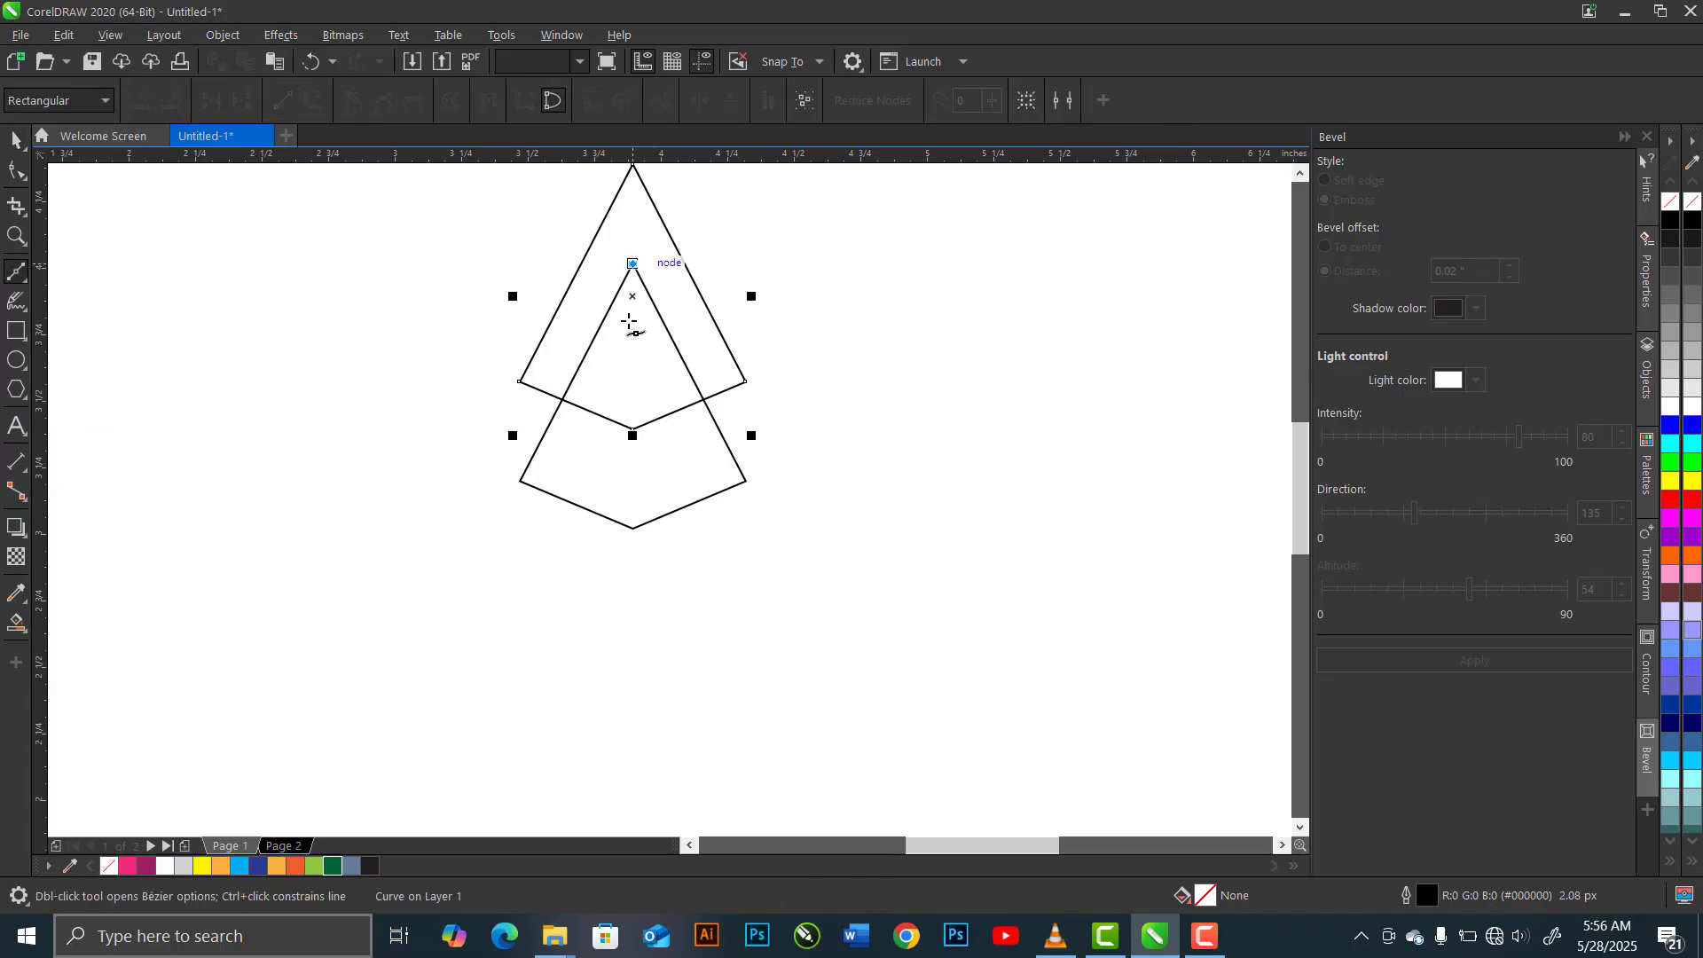
{"action": "left_click", "coordinate": [632, 529]}
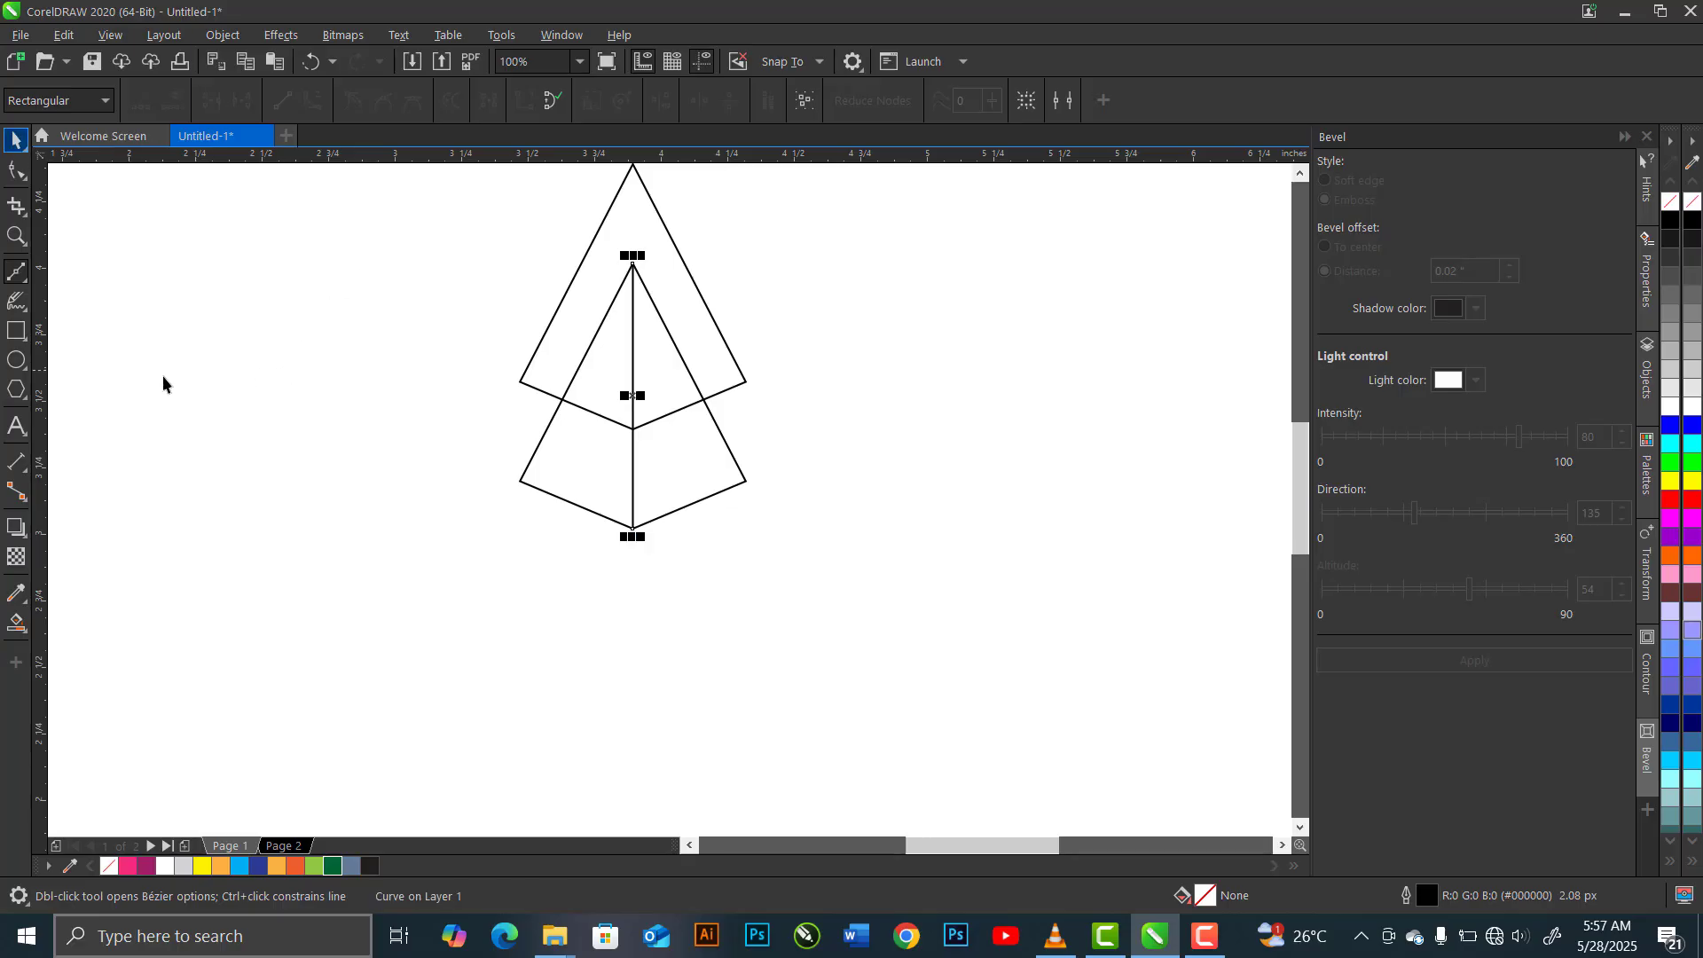
{"action": "left_click", "coordinate": [15, 140]}
Draw a rectangle about 0.424 by 0.178 inches from the lower kite's left node to its bottom node
{"action": "left_click", "coordinate": [18, 333]}
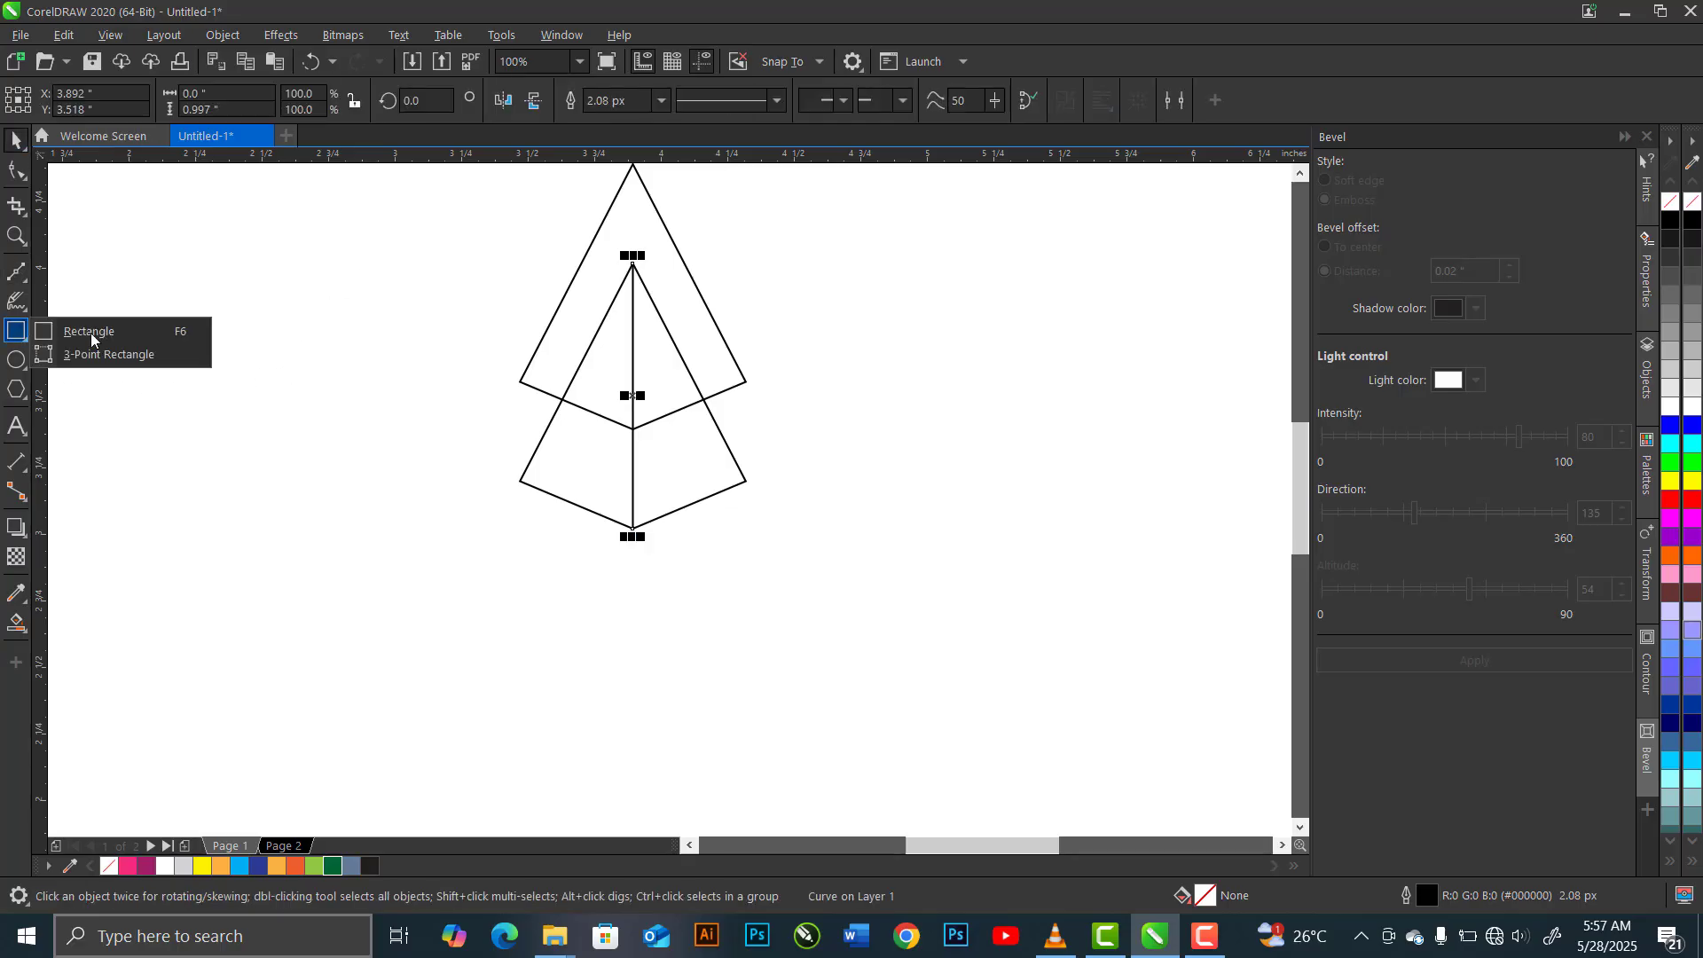
{"action": "left_click", "coordinate": [147, 334]}
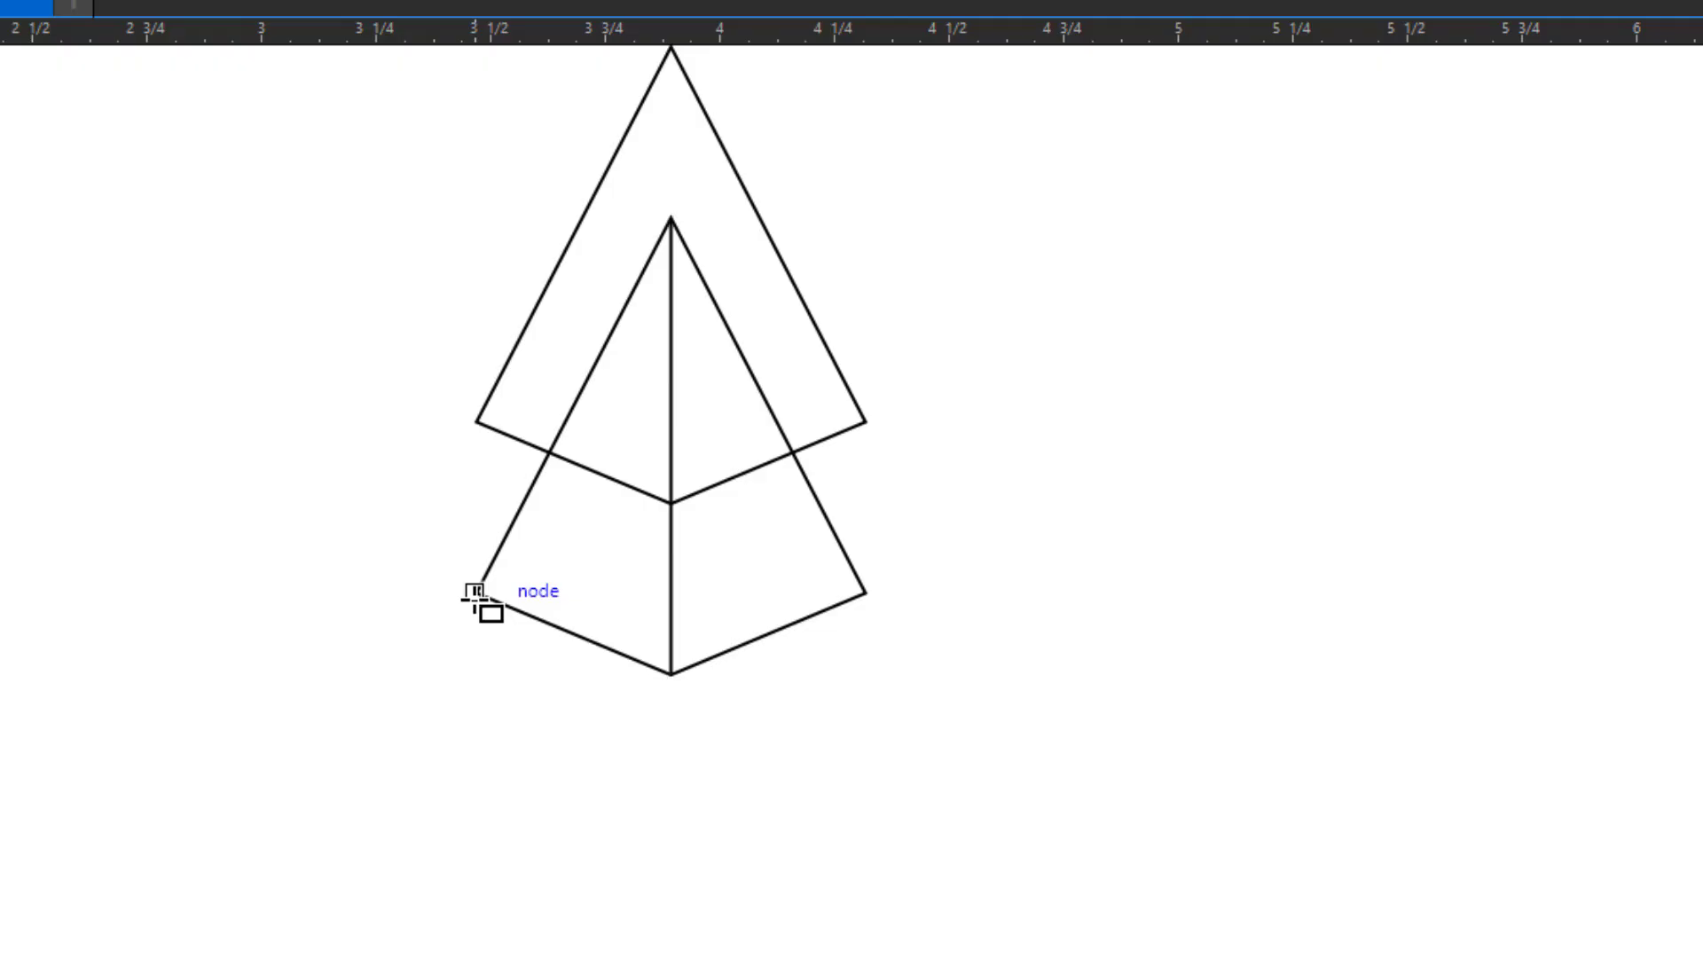
{"action": "left_click_drag", "start_coordinate": [476, 594], "coordinate": [671, 674]}
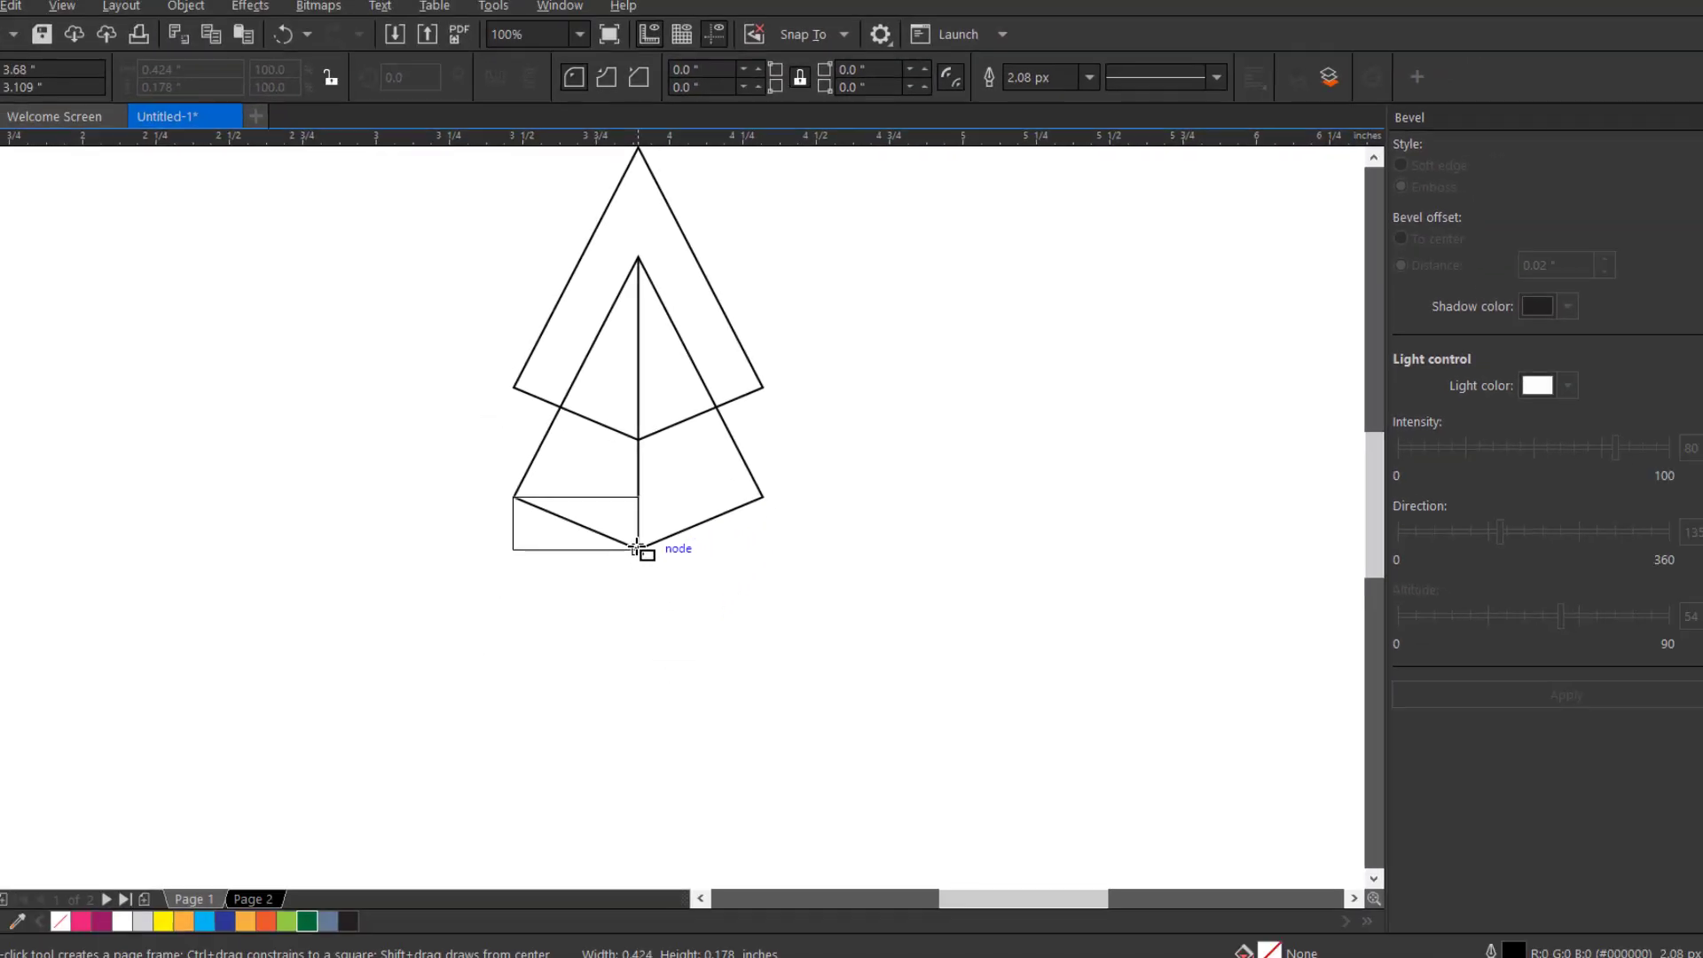
{"action": "left_click_drag", "start_coordinate": [637, 547], "coordinate": [637, 547]}
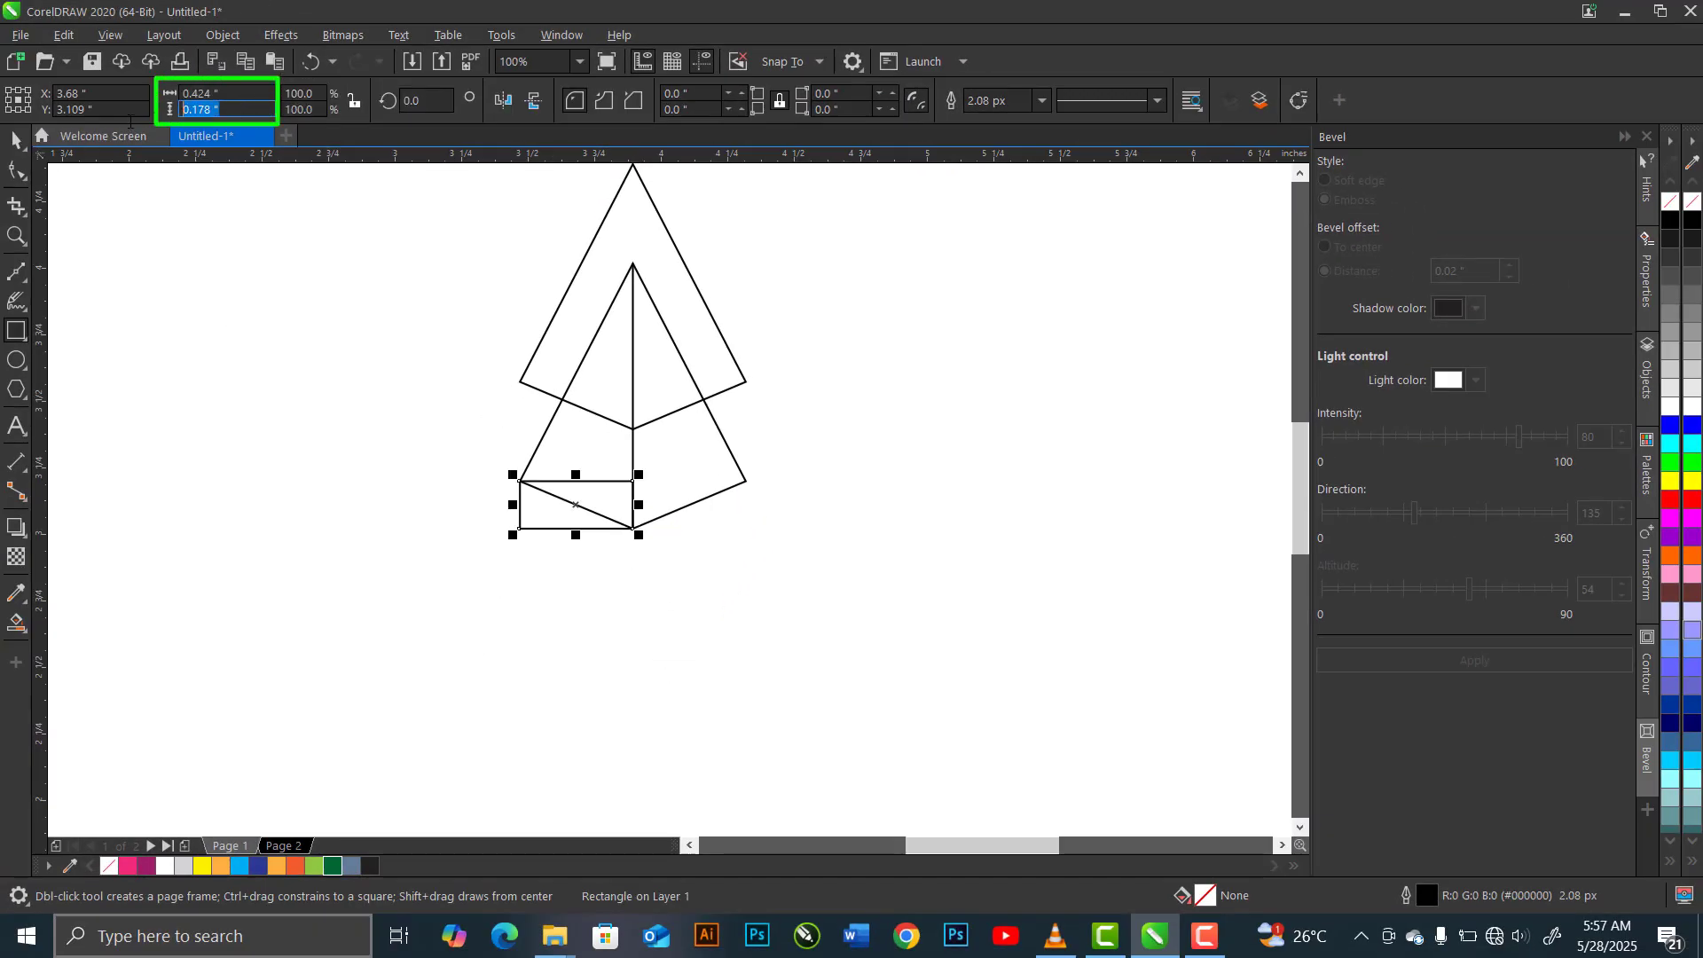
Set the rectangle's height to 2.5 inches and move it down so its top-left corner snaps to the lower kite's left node
{"action": "type", "text": "2.5"}
{"action": "key", "text": "Return"}
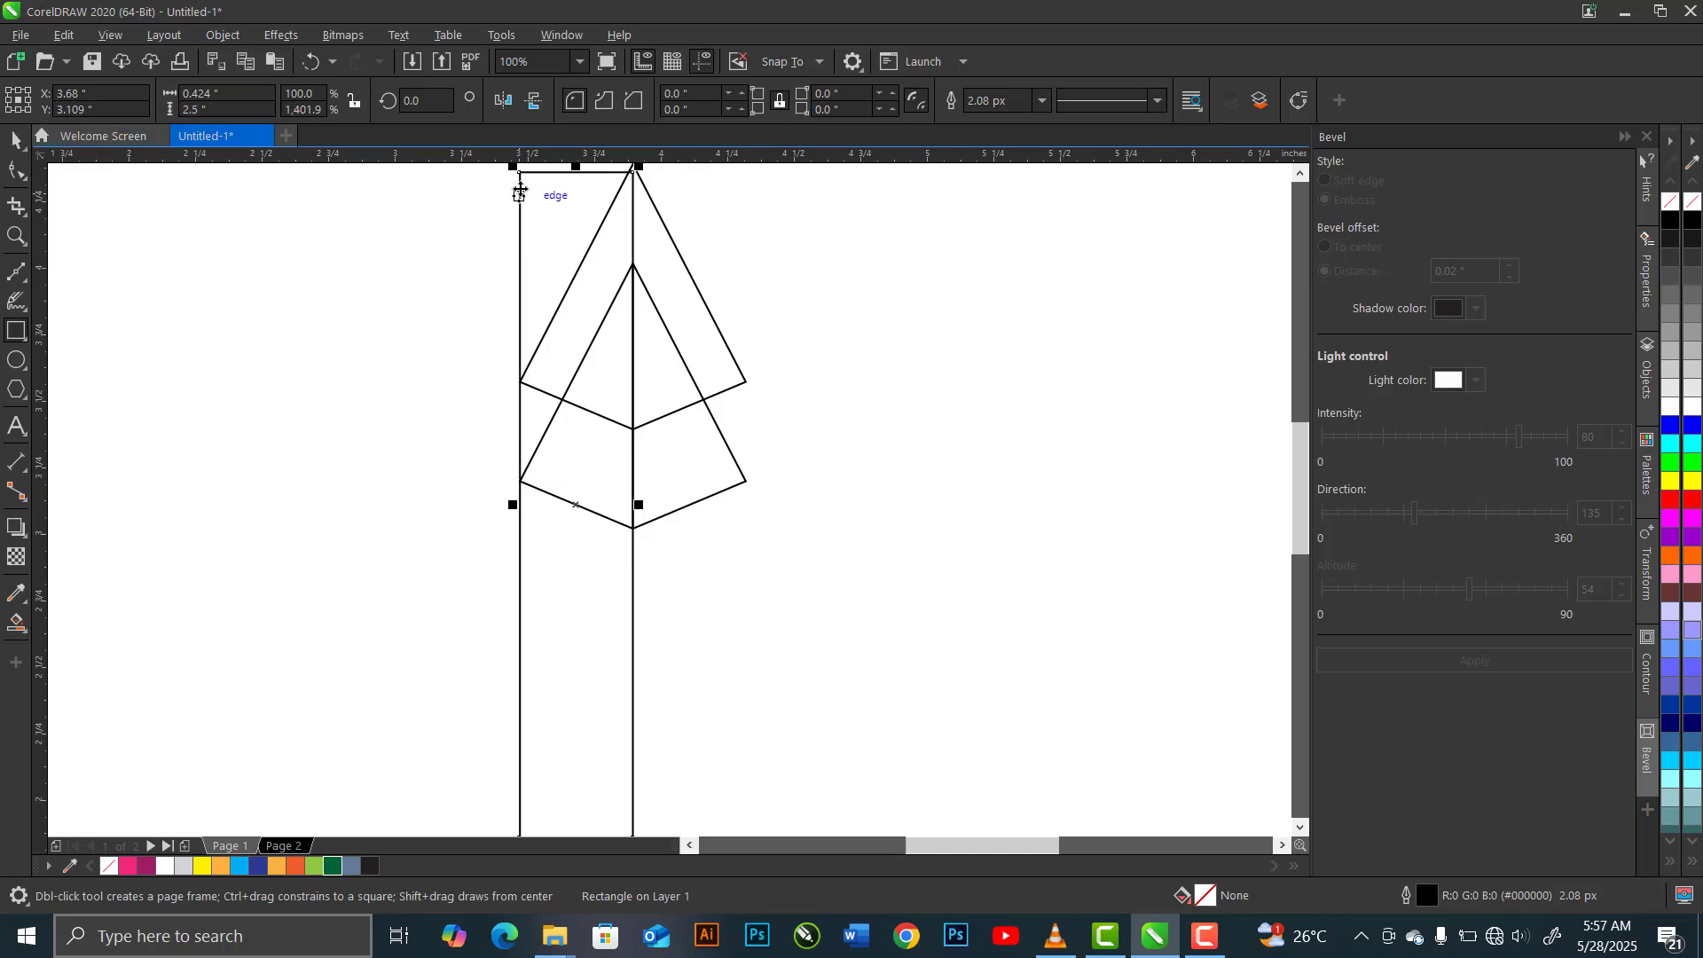
{"action": "key", "text": "space"}
{"action": "left_click_drag", "start_coordinate": [521, 173], "coordinate": [521, 481]}
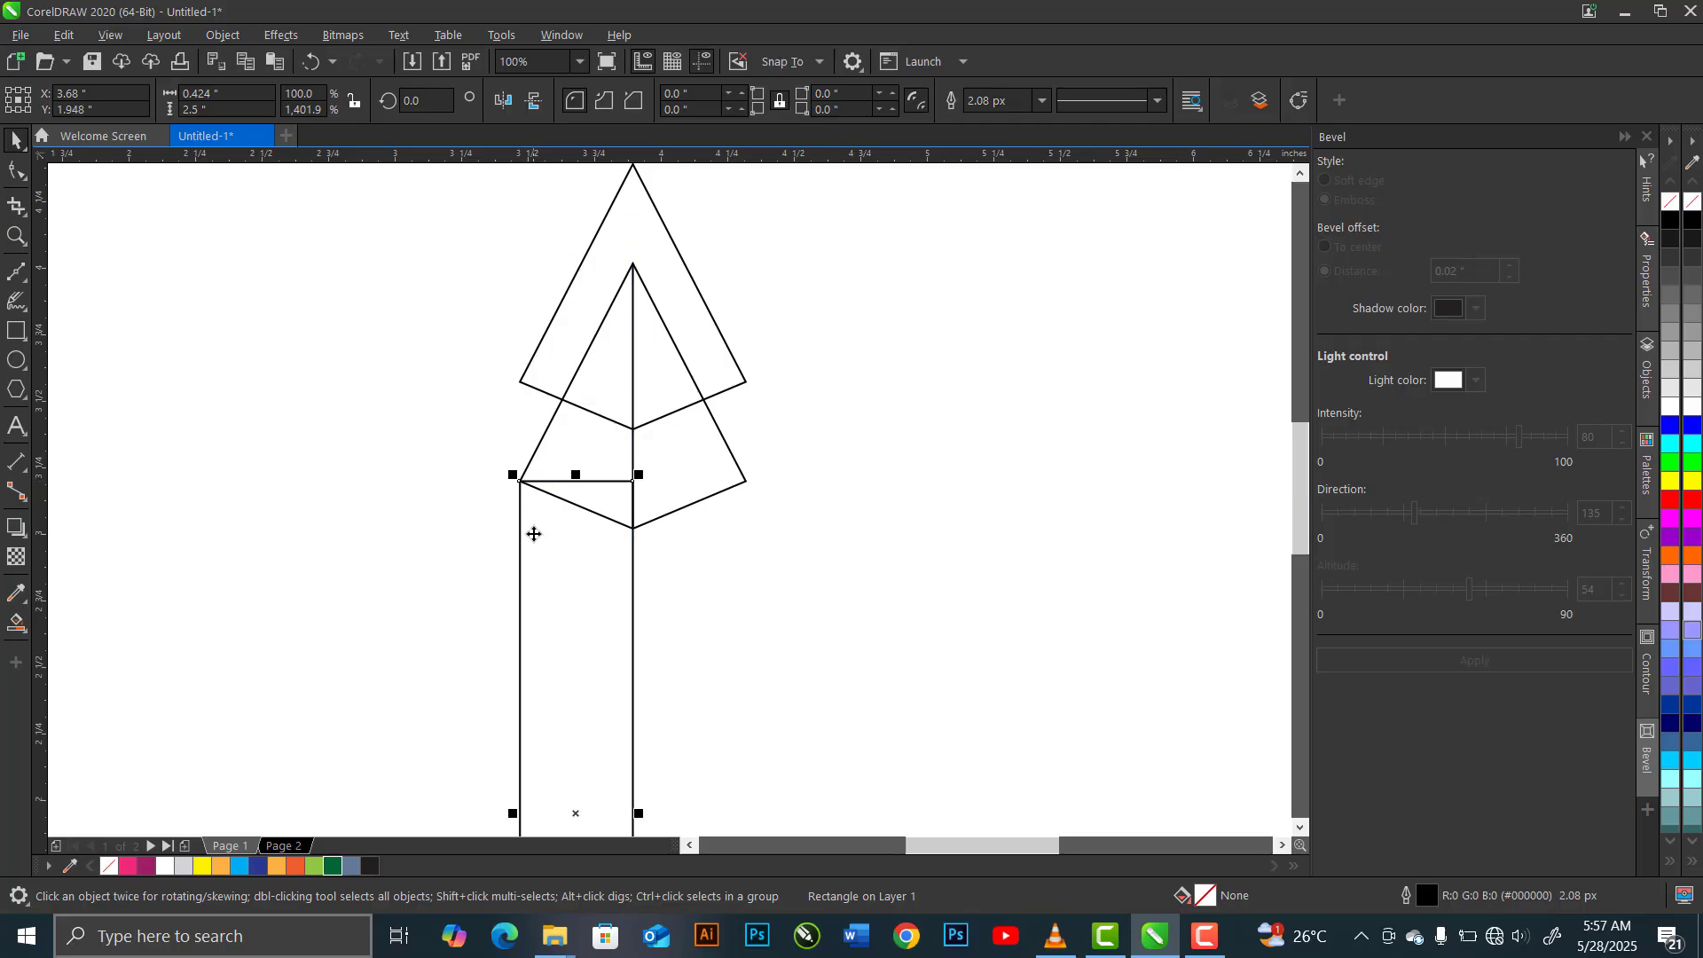
Convert the rectangle to curves and lower its top-right node onto the kite's bottom node
{"action": "key", "text": "ctrl+q"}
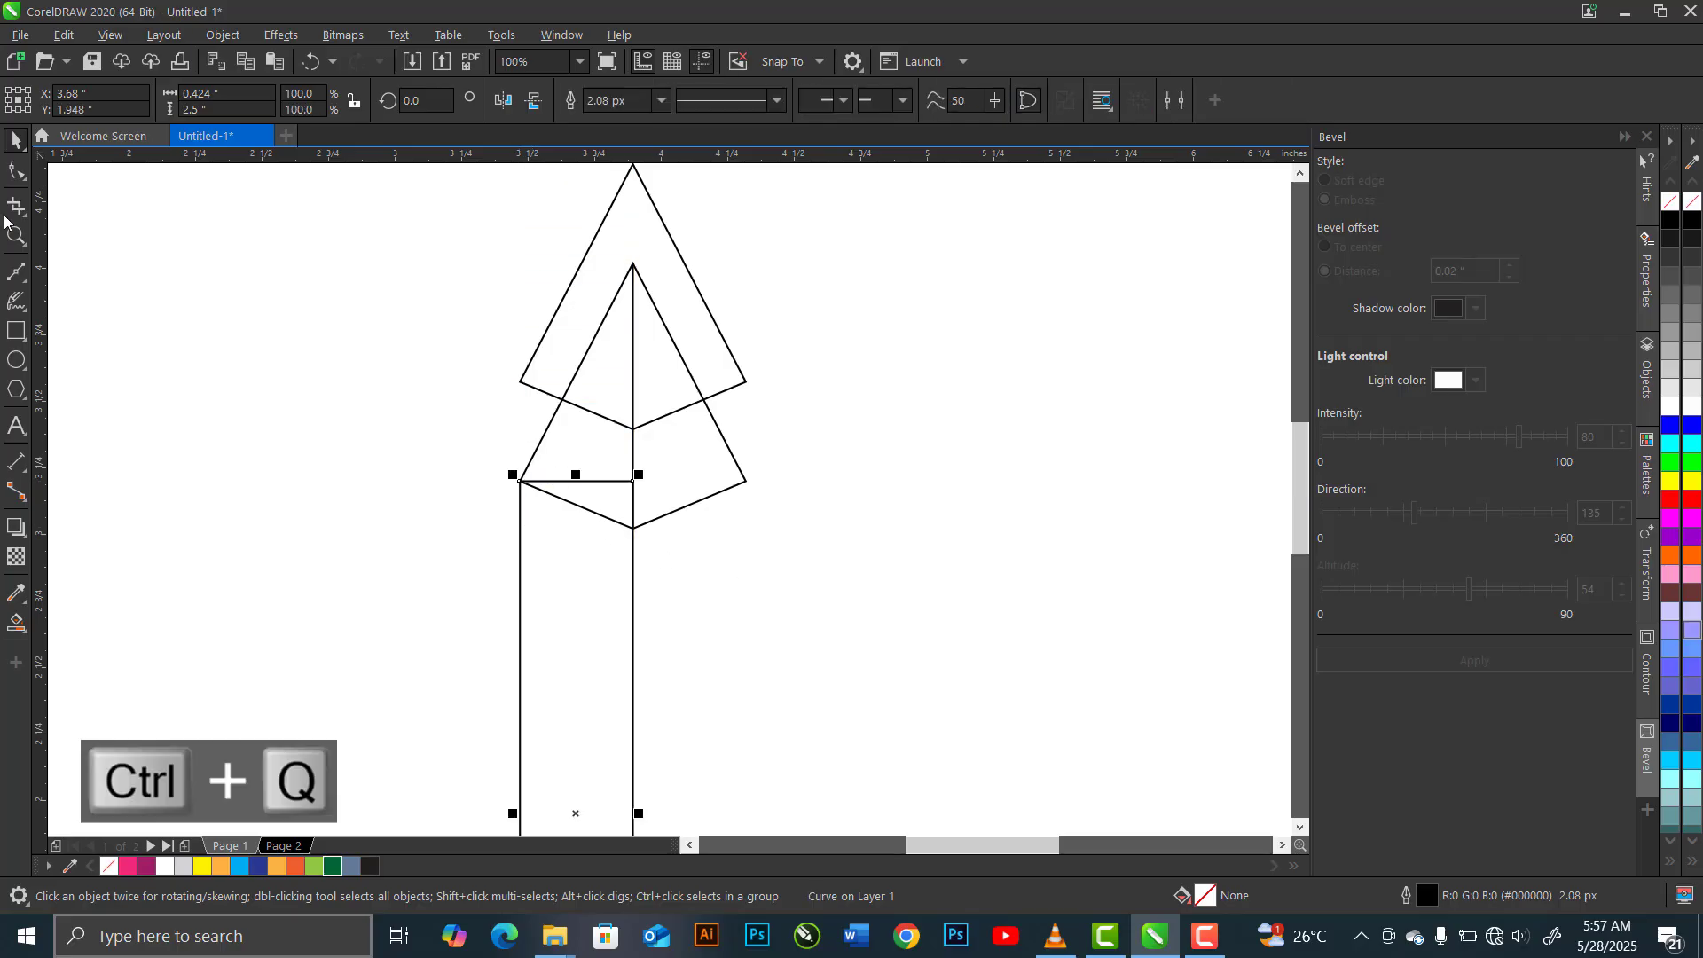
{"action": "left_click", "coordinate": [18, 177]}
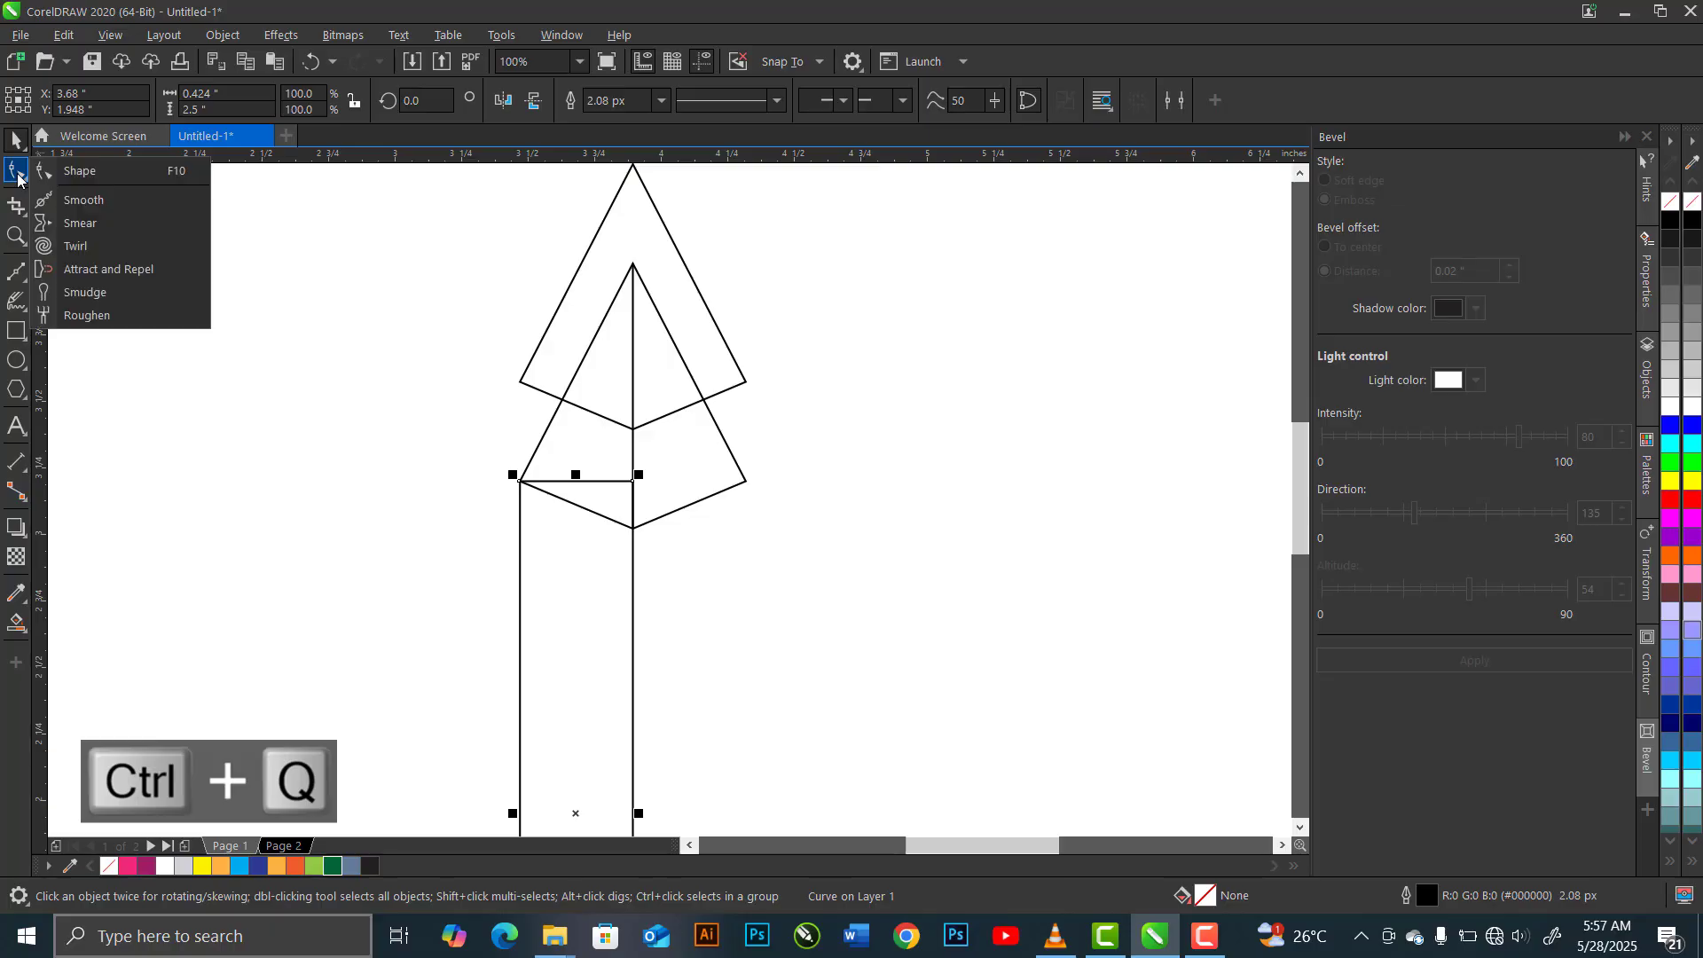
{"action": "left_click", "coordinate": [114, 173]}
{"action": "scroll", "coordinate": [640, 508], "scroll_direction": "up", "scroll_amount": 4}
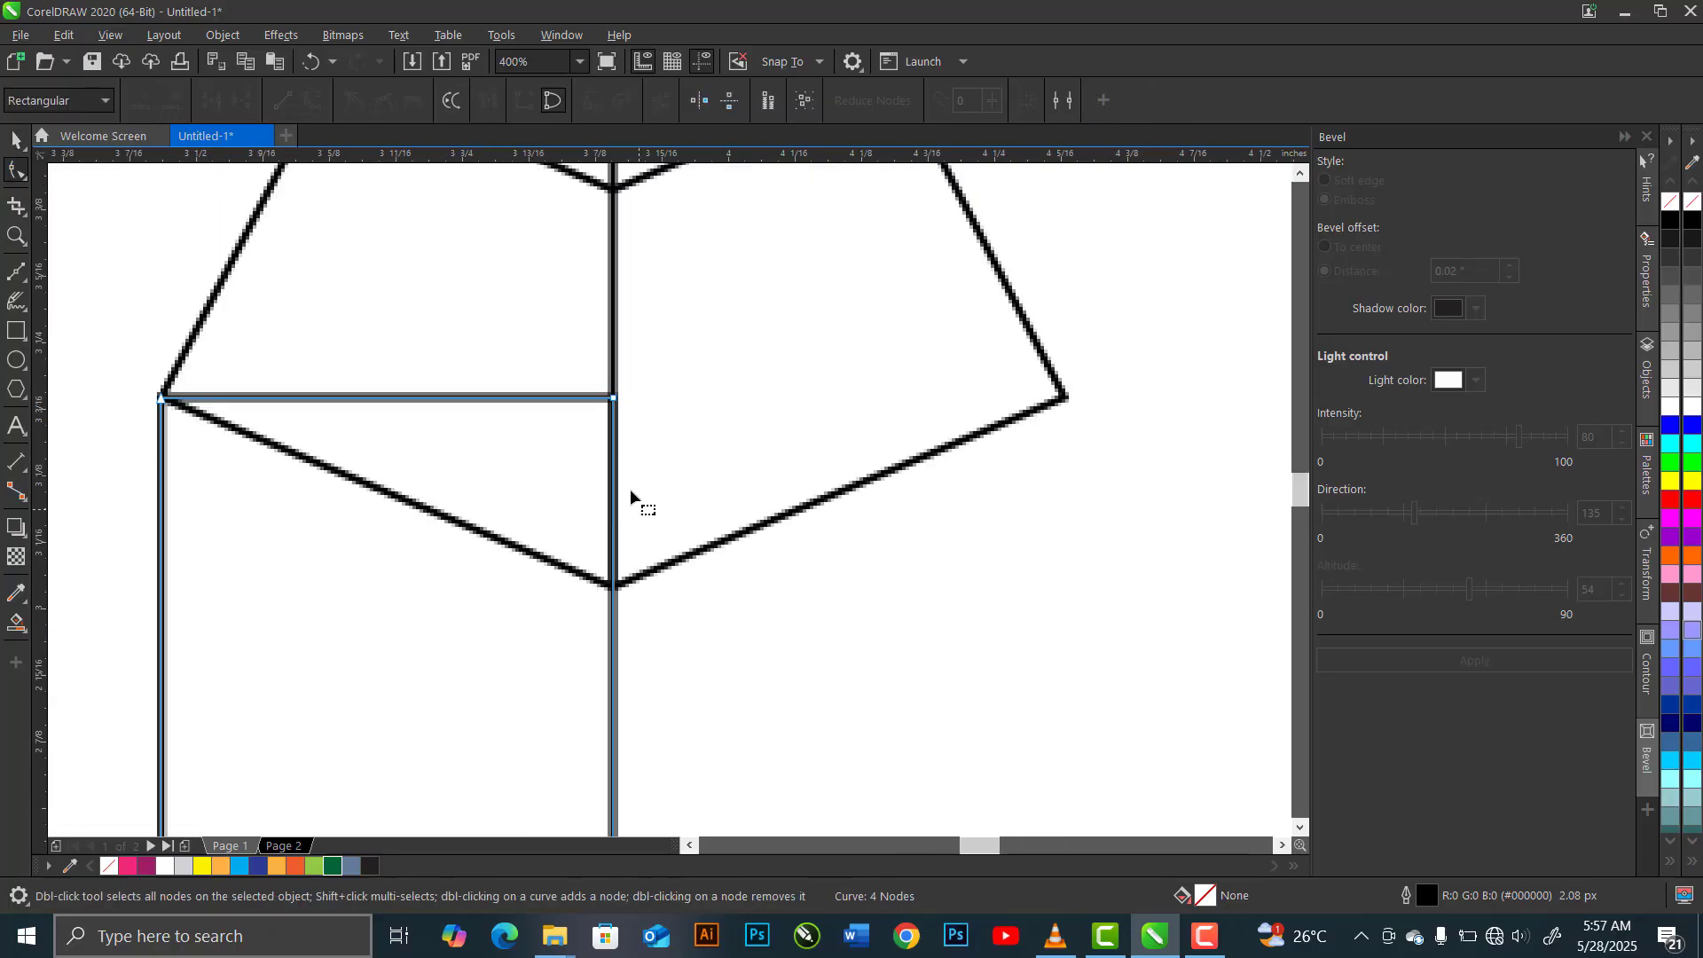
{"action": "left_click_drag", "start_coordinate": [615, 400], "coordinate": [615, 594]}
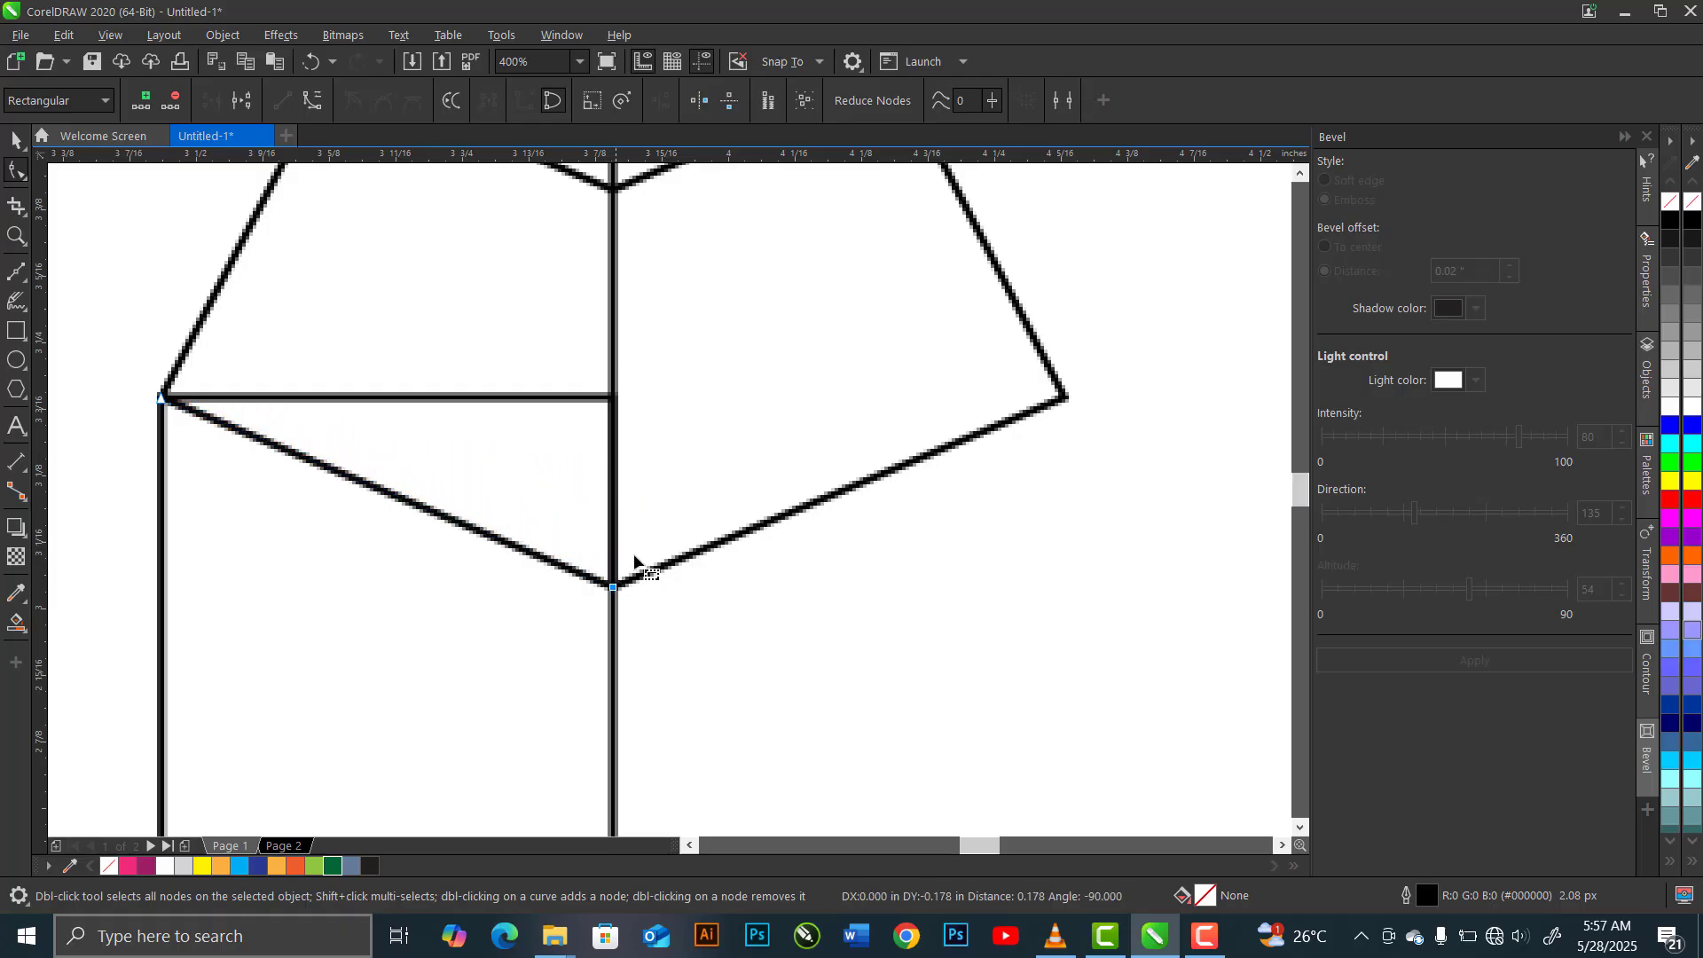
{"action": "scroll", "coordinate": [618, 554], "scroll_direction": "down", "scroll_amount": 4}
{"action": "scroll", "coordinate": [576, 478], "scroll_direction": "down", "scroll_amount": 2}
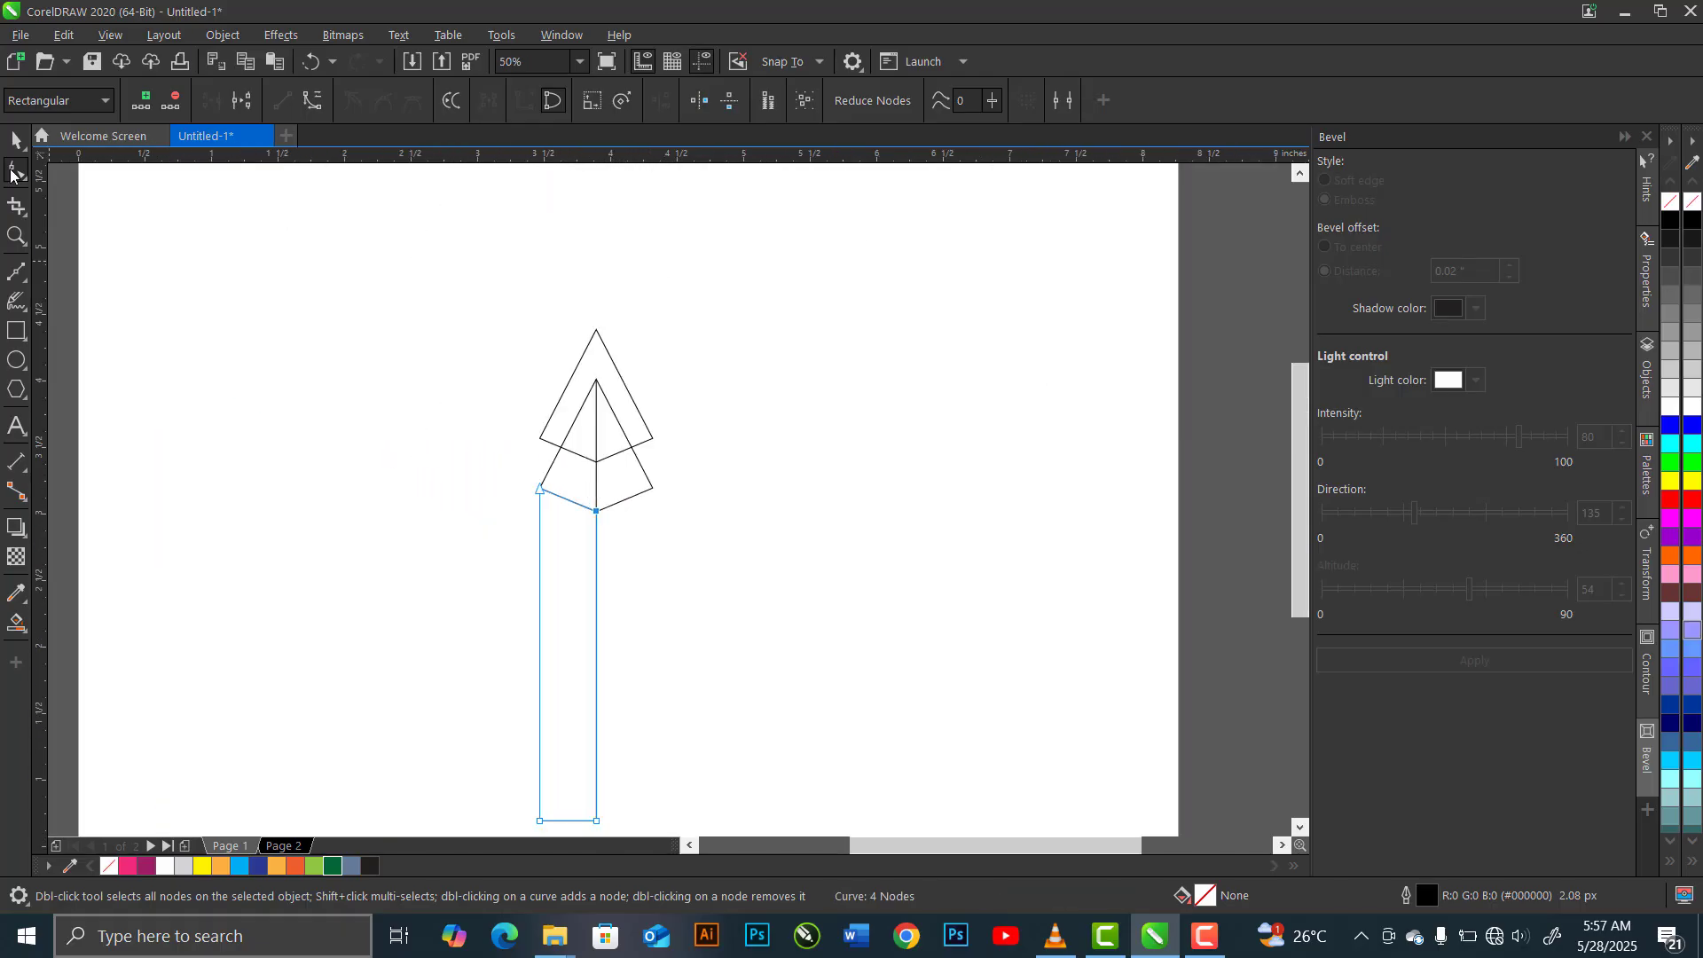
Duplicate the slanted pencil side, mirror the copy horizontally and snap it to the lower kite's right node
{"action": "left_click", "coordinate": [19, 146]}
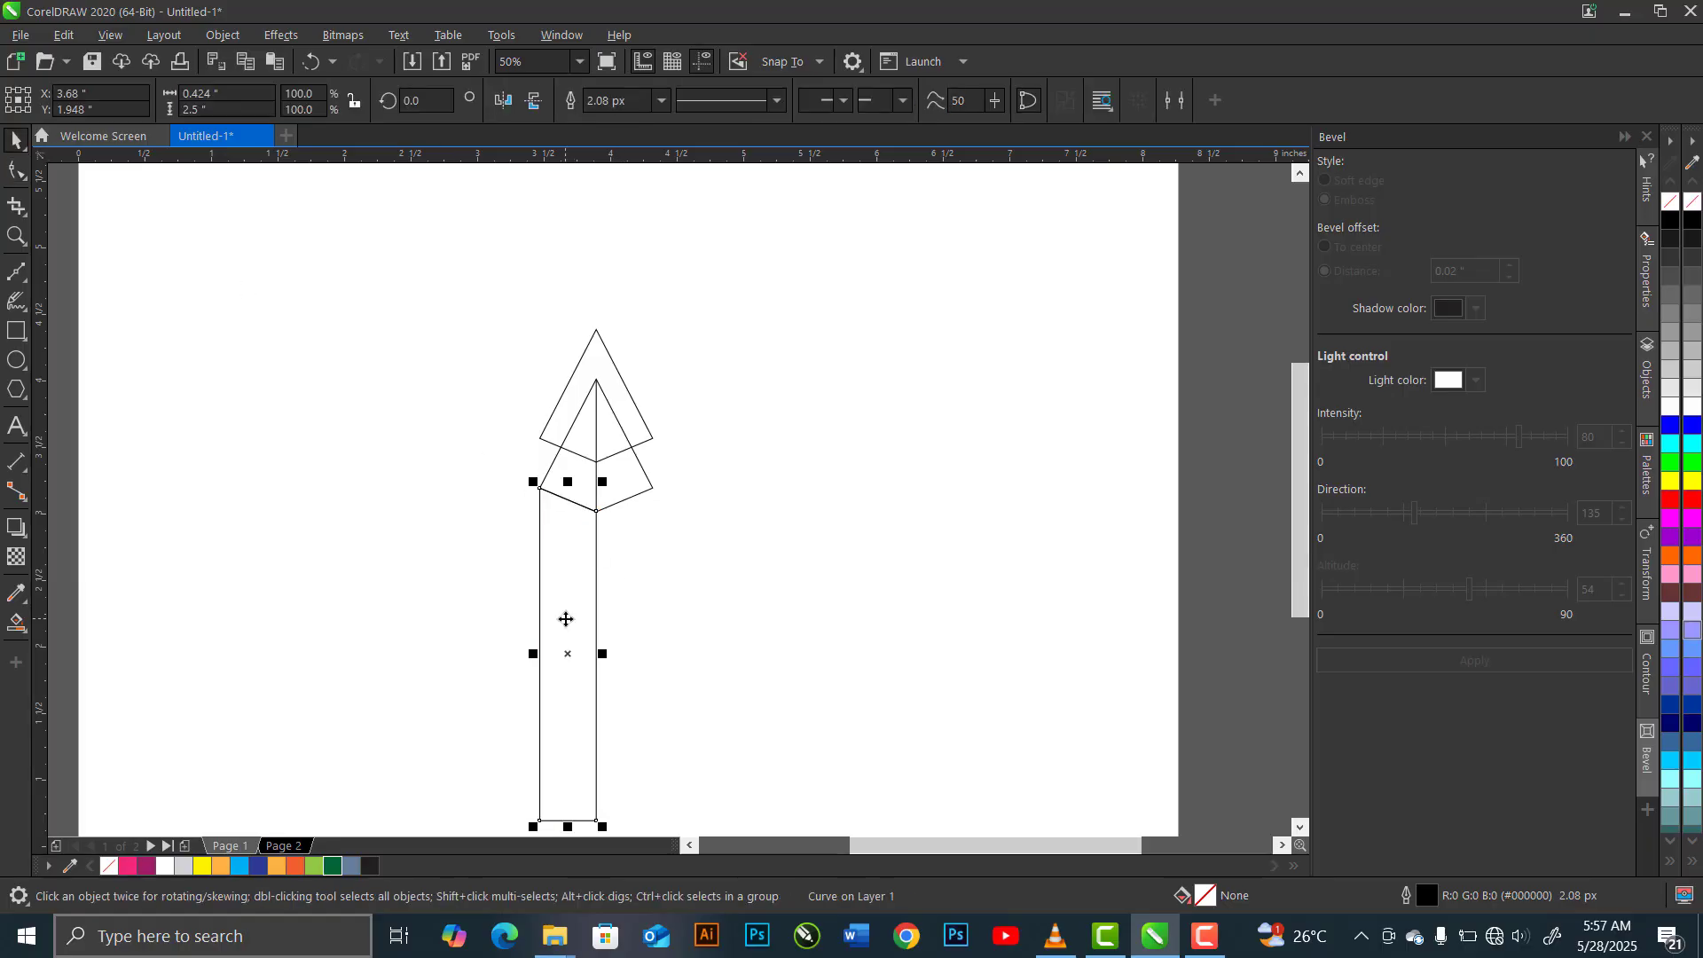
{"action": "key", "text": "ctrl+c"}
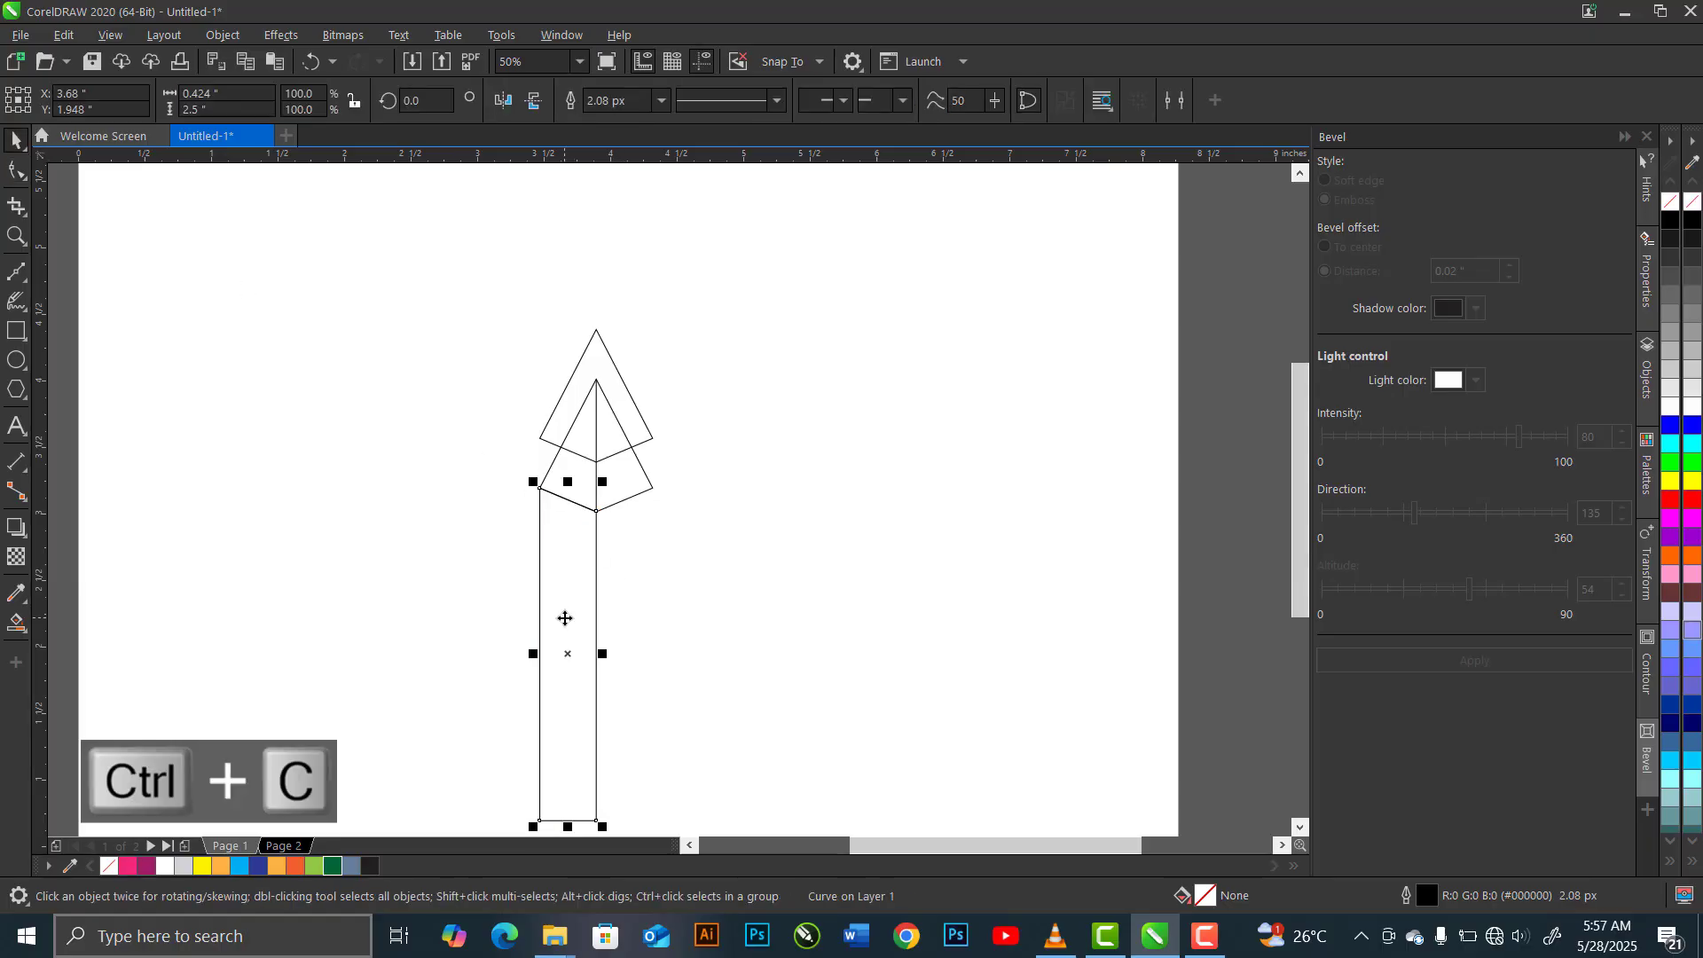
{"action": "key", "text": "ctrl+v"}
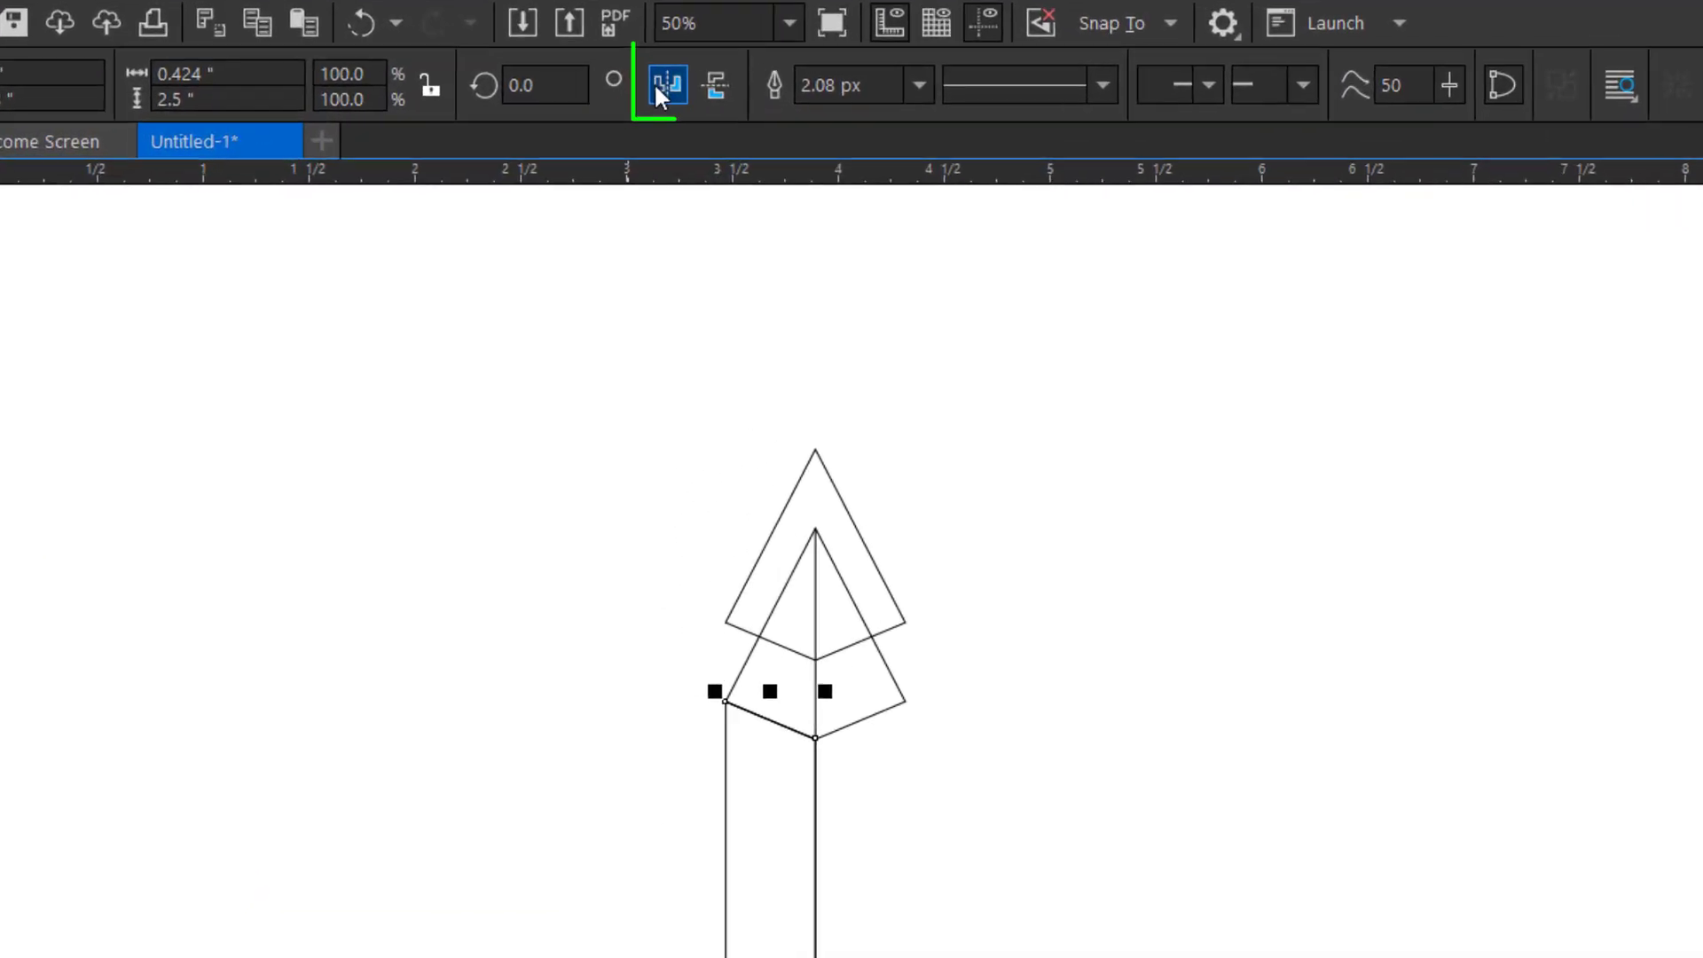
{"action": "left_click", "coordinate": [706, 91]}
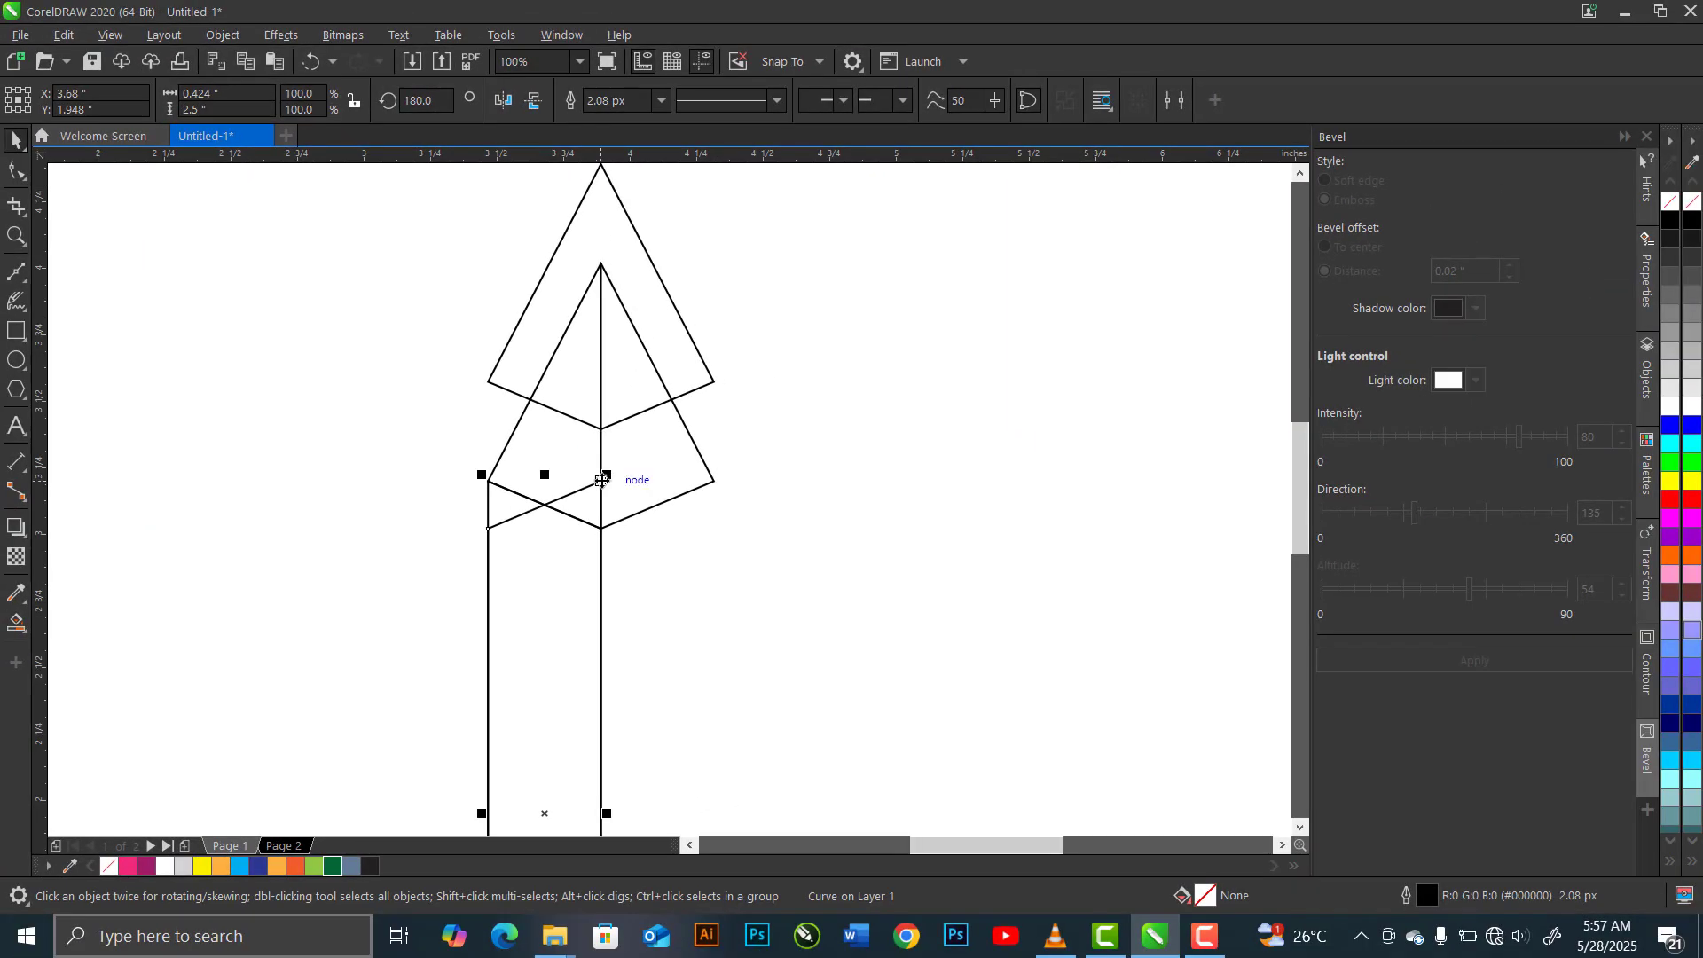
{"action": "left_click_drag", "start_coordinate": [601, 479], "coordinate": [715, 490]}
Fill the four sections of the lower kite with Desert Blue using Smart Fill
{"action": "scroll", "coordinate": [624, 427], "scroll_direction": "down", "scroll_amount": 2}
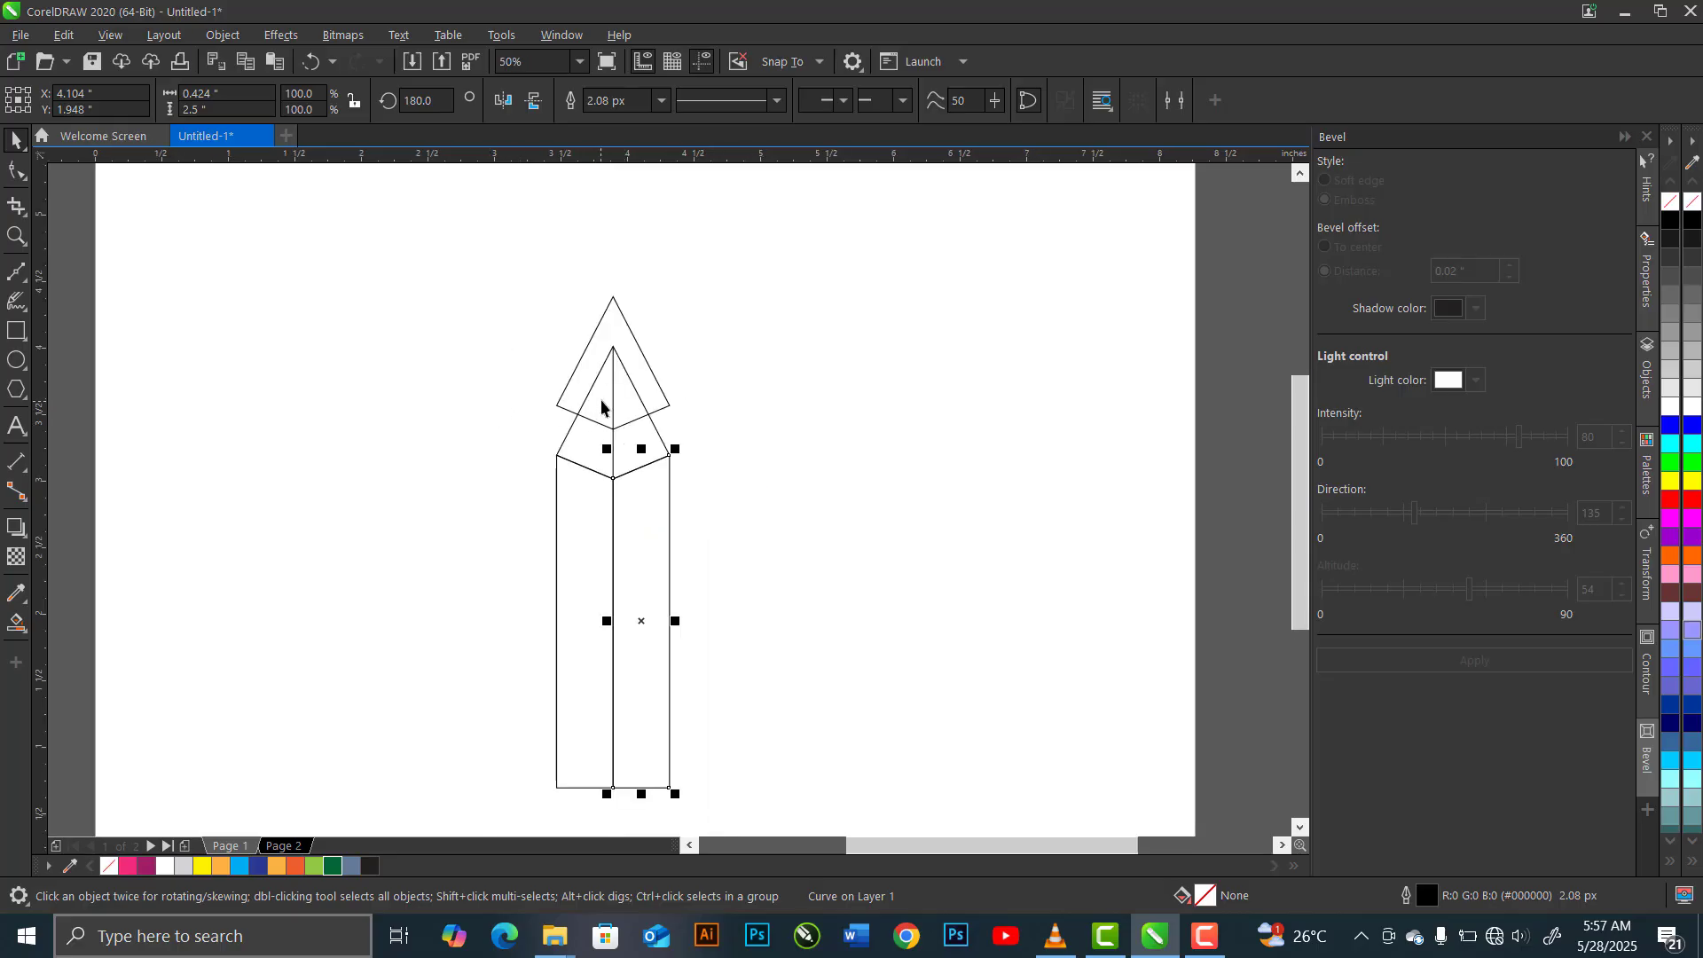
{"action": "left_click", "coordinate": [22, 629]}
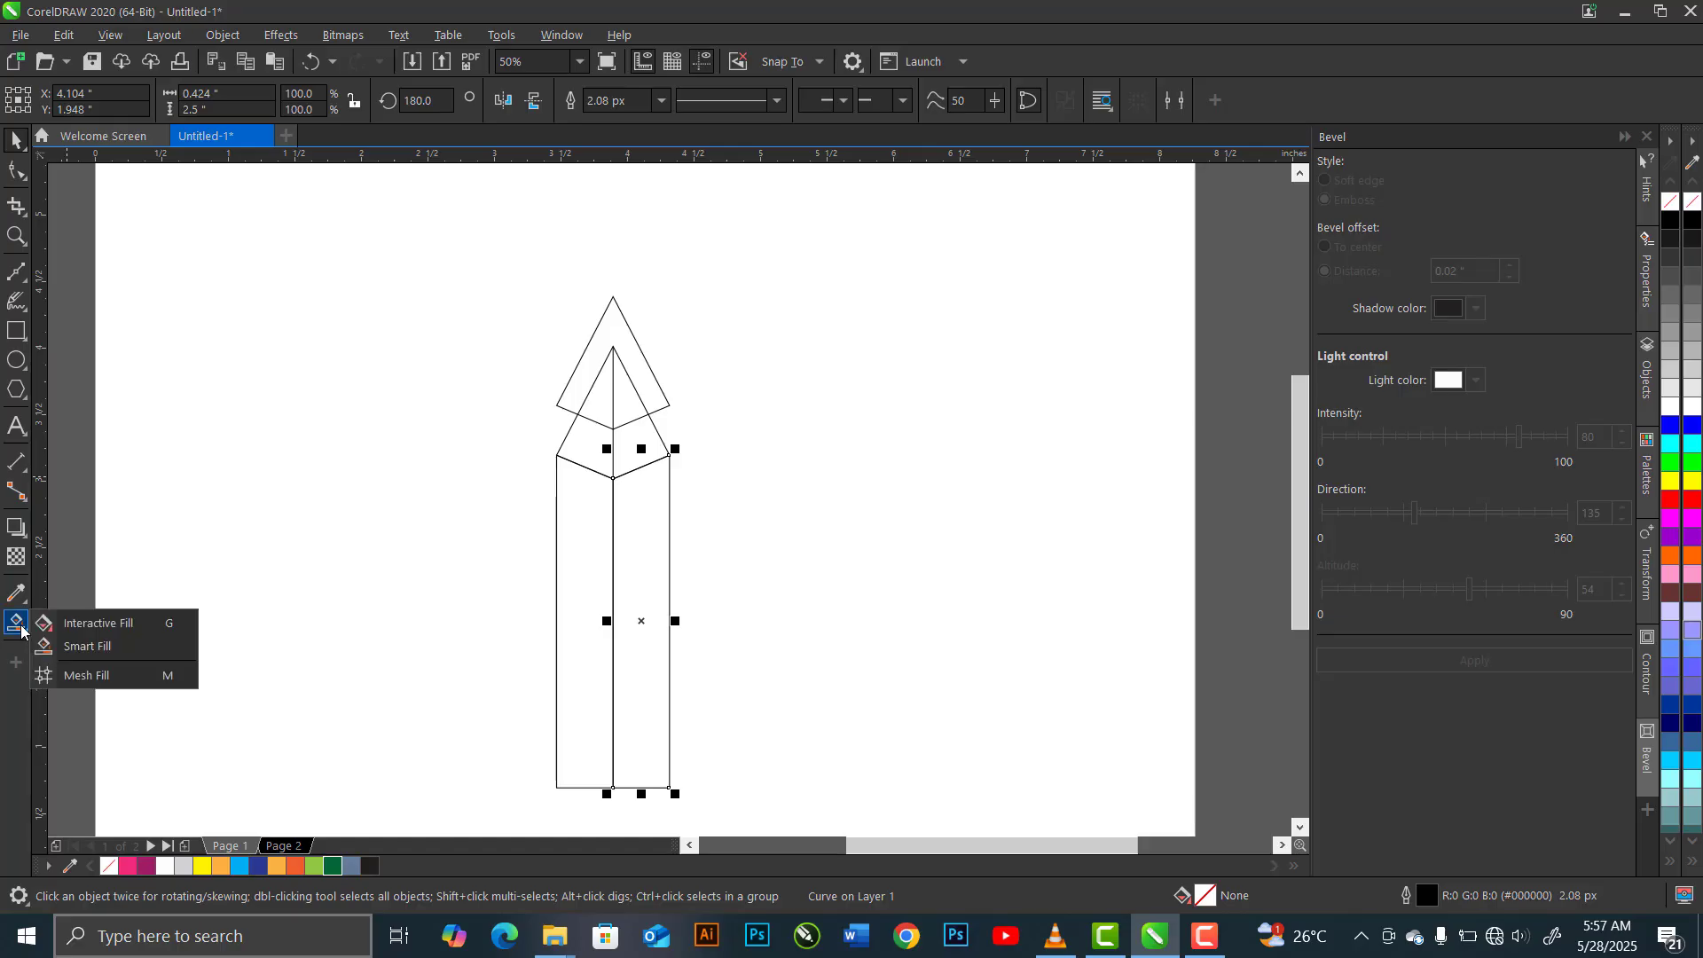
{"action": "left_click", "coordinate": [101, 648]}
{"action": "left_click", "coordinate": [126, 639]}
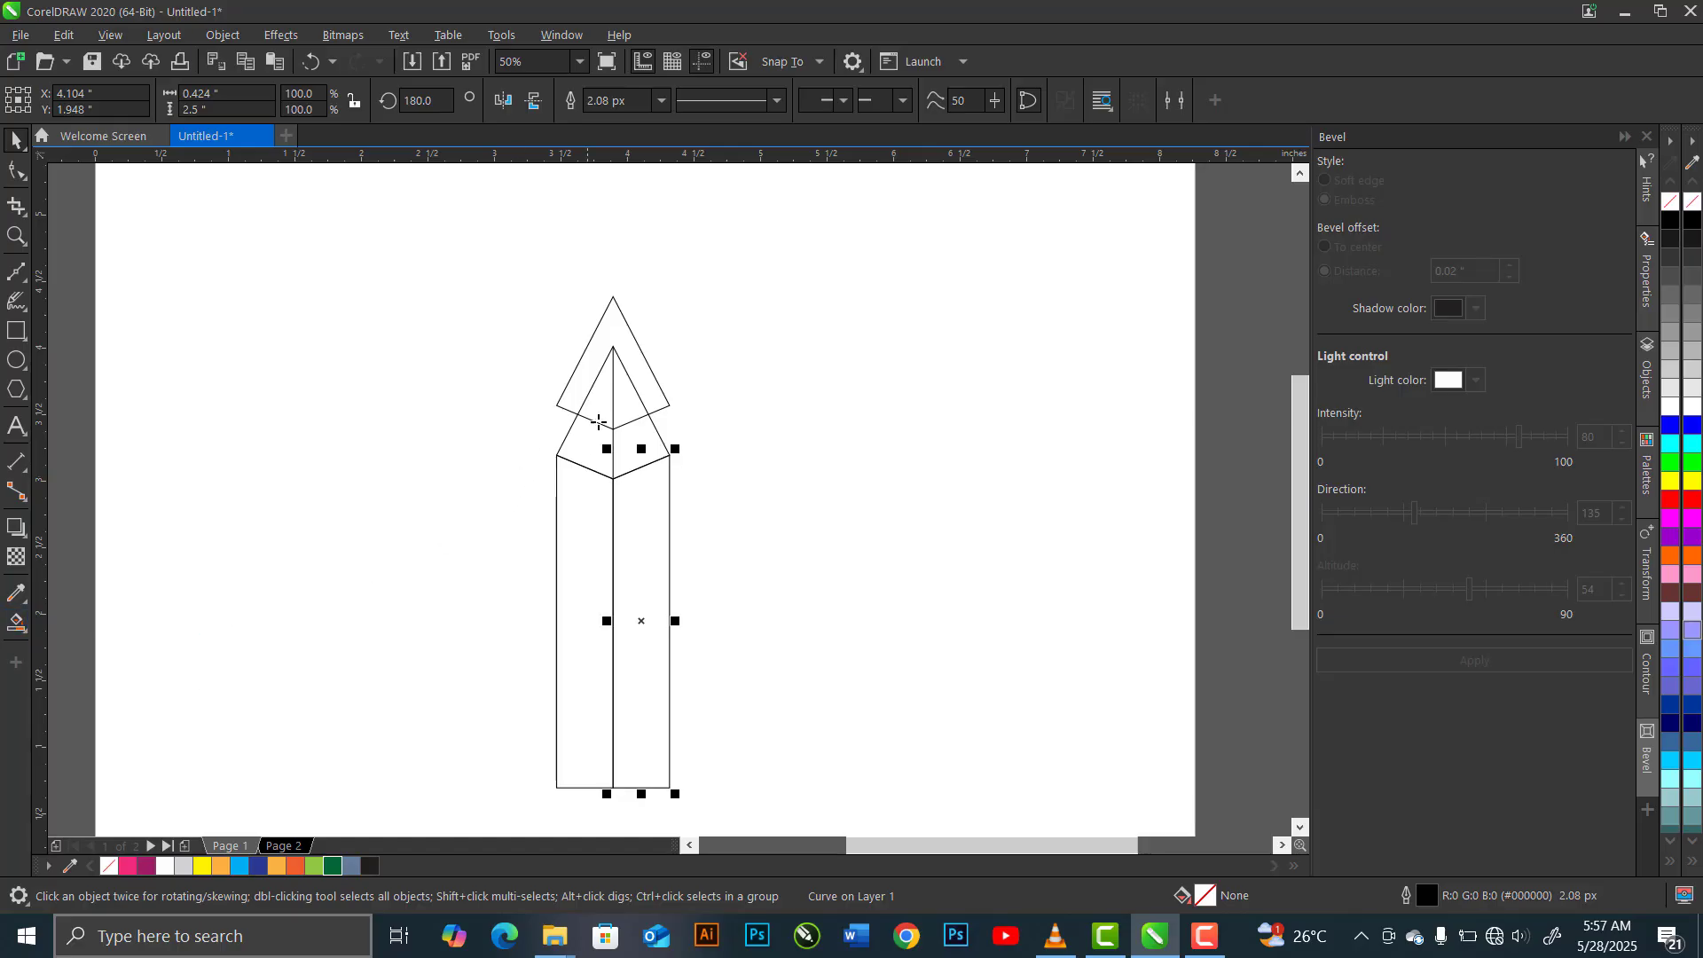
{"action": "left_click", "coordinate": [599, 406]}
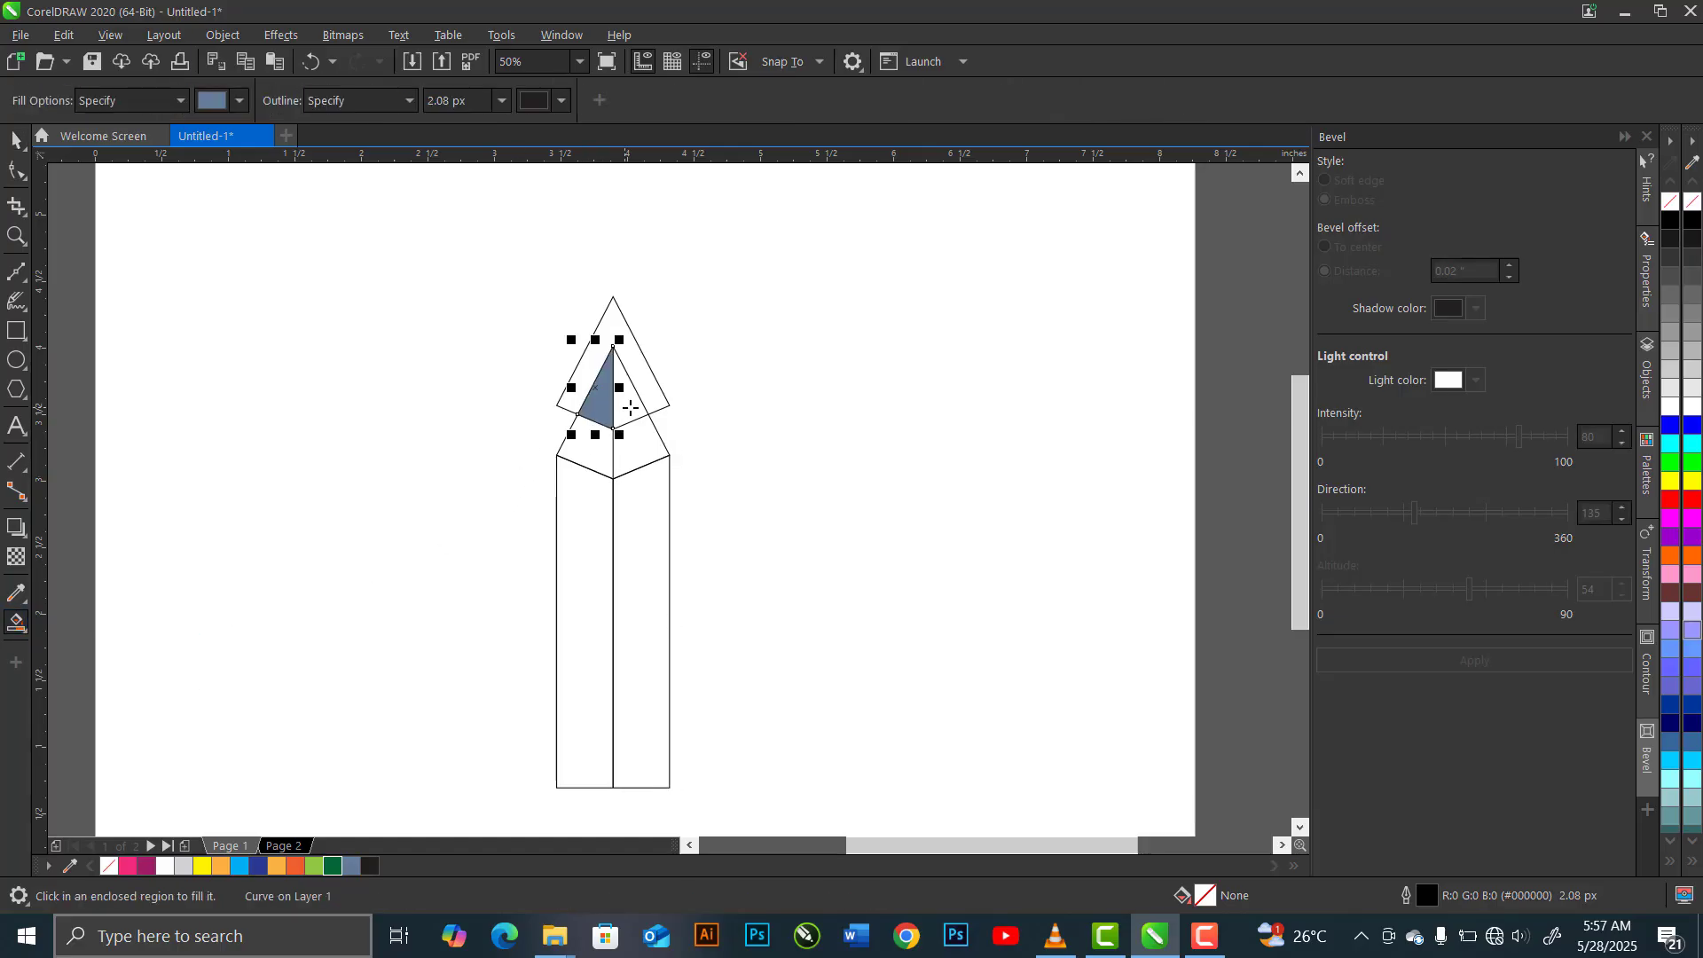
{"action": "left_click", "coordinate": [638, 457]}
{"action": "left_click", "coordinate": [594, 450]}
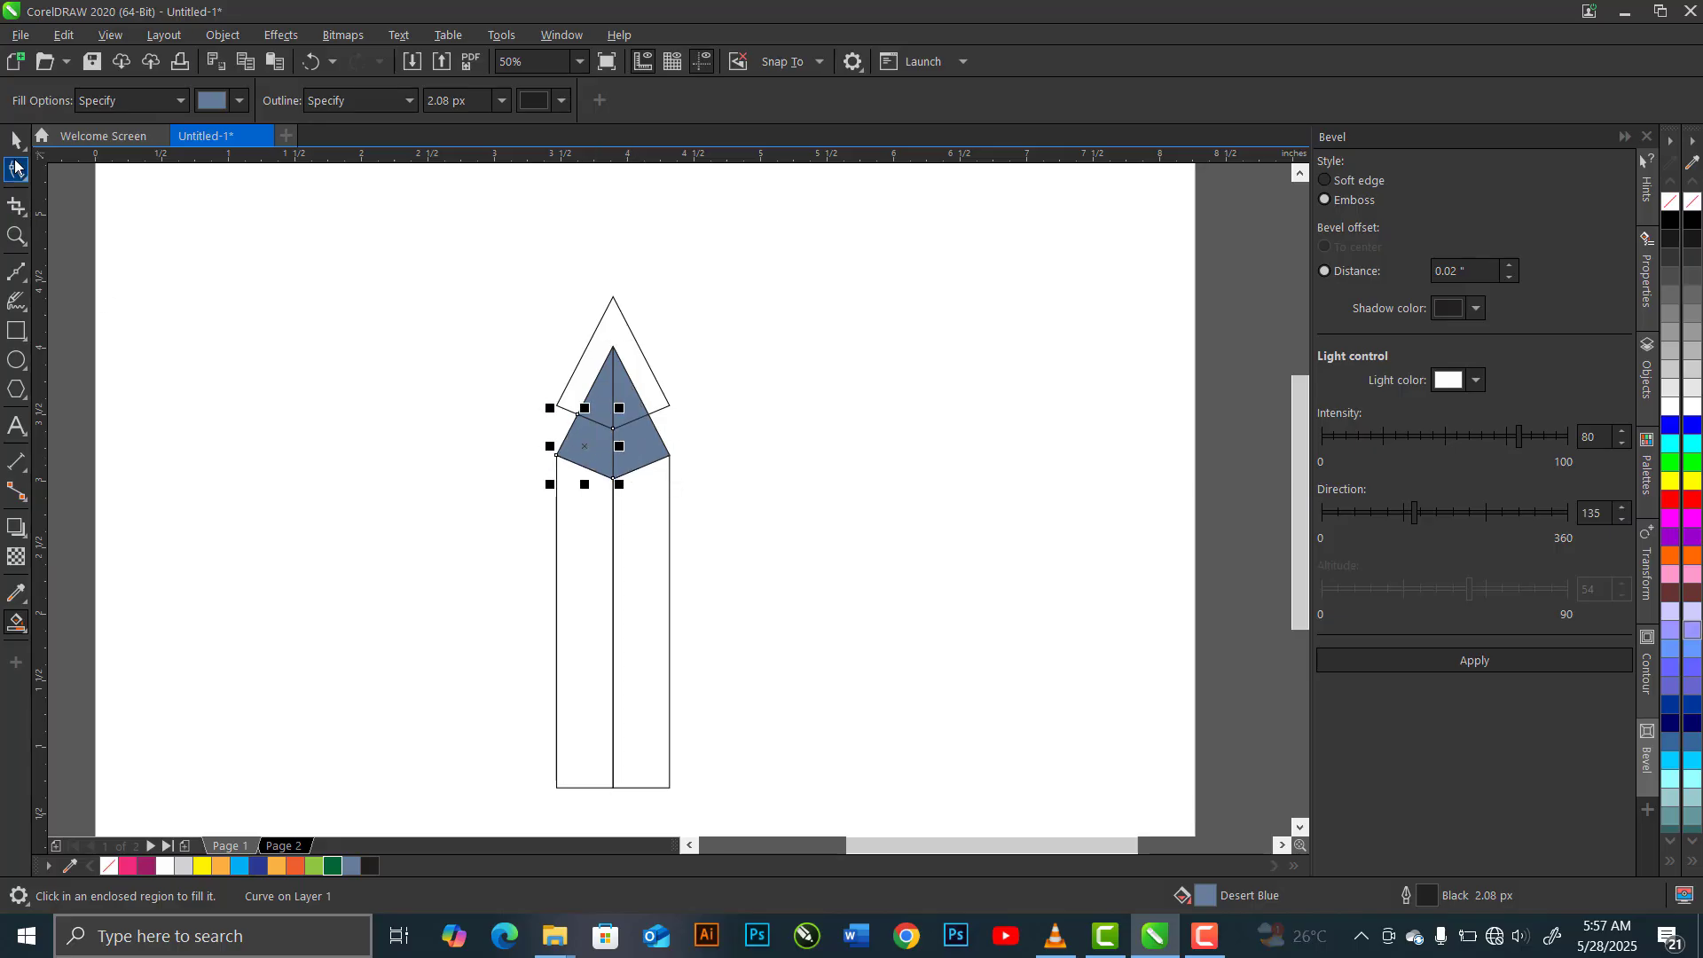
Delete the upper kite outline and the original lower kite hidden behind the filled sections
{"action": "left_click", "coordinate": [16, 139]}
{"action": "left_click", "coordinate": [632, 354]}
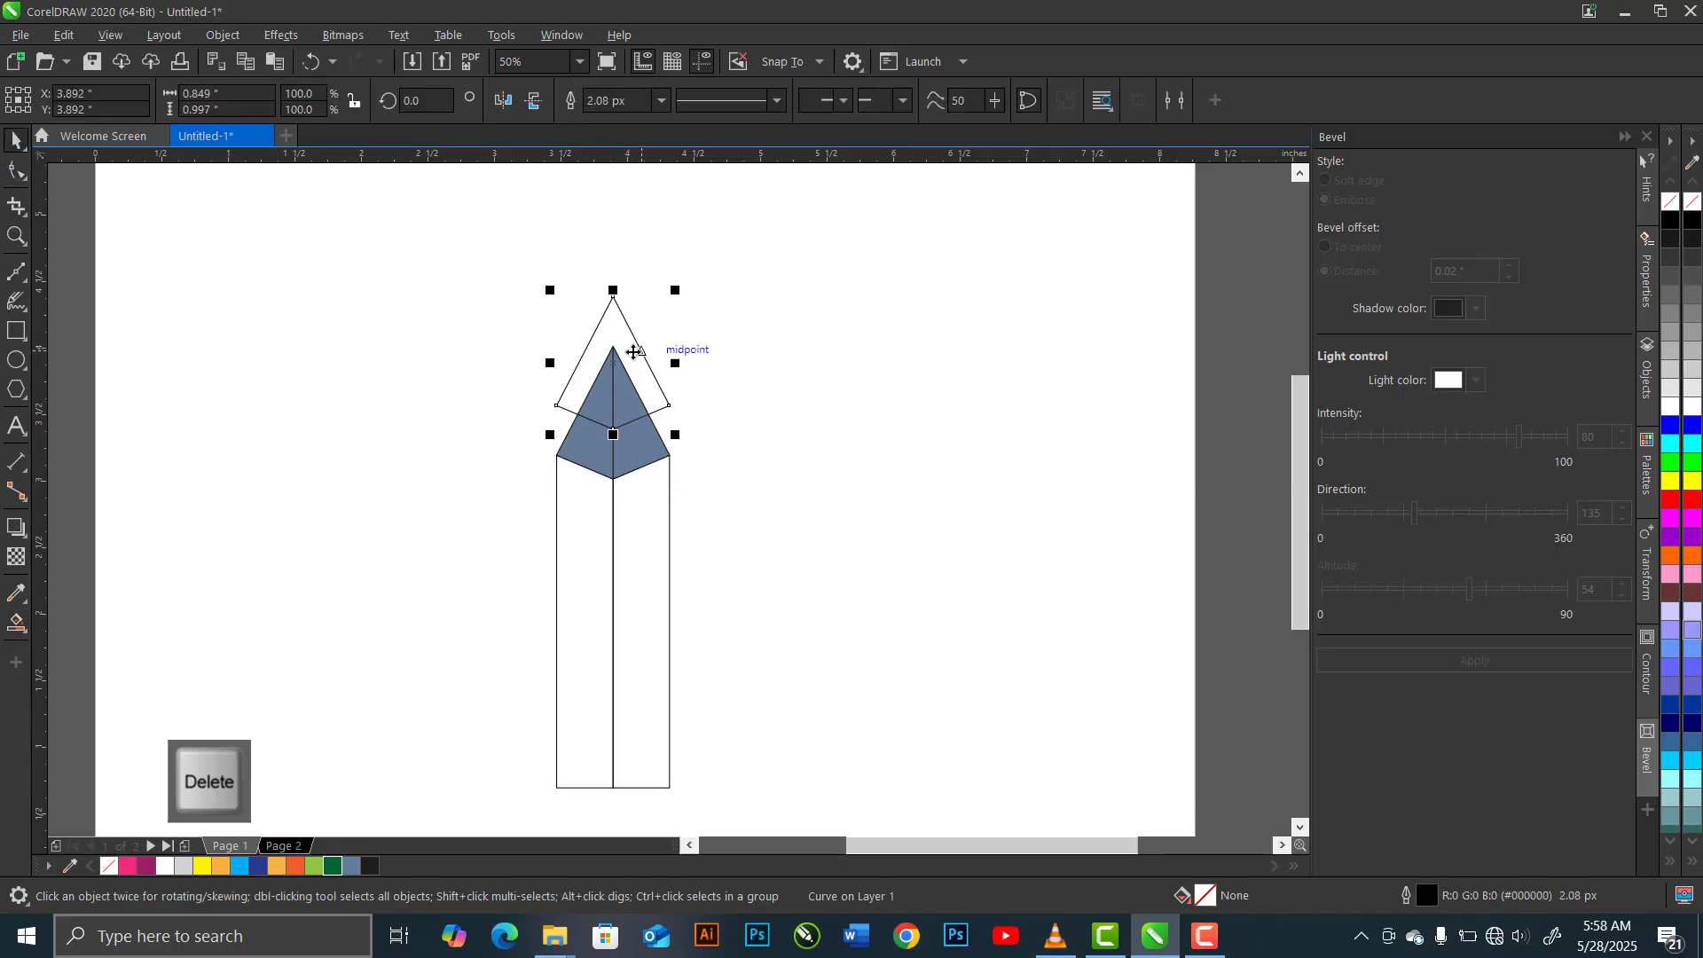
{"action": "key", "text": "Delete"}
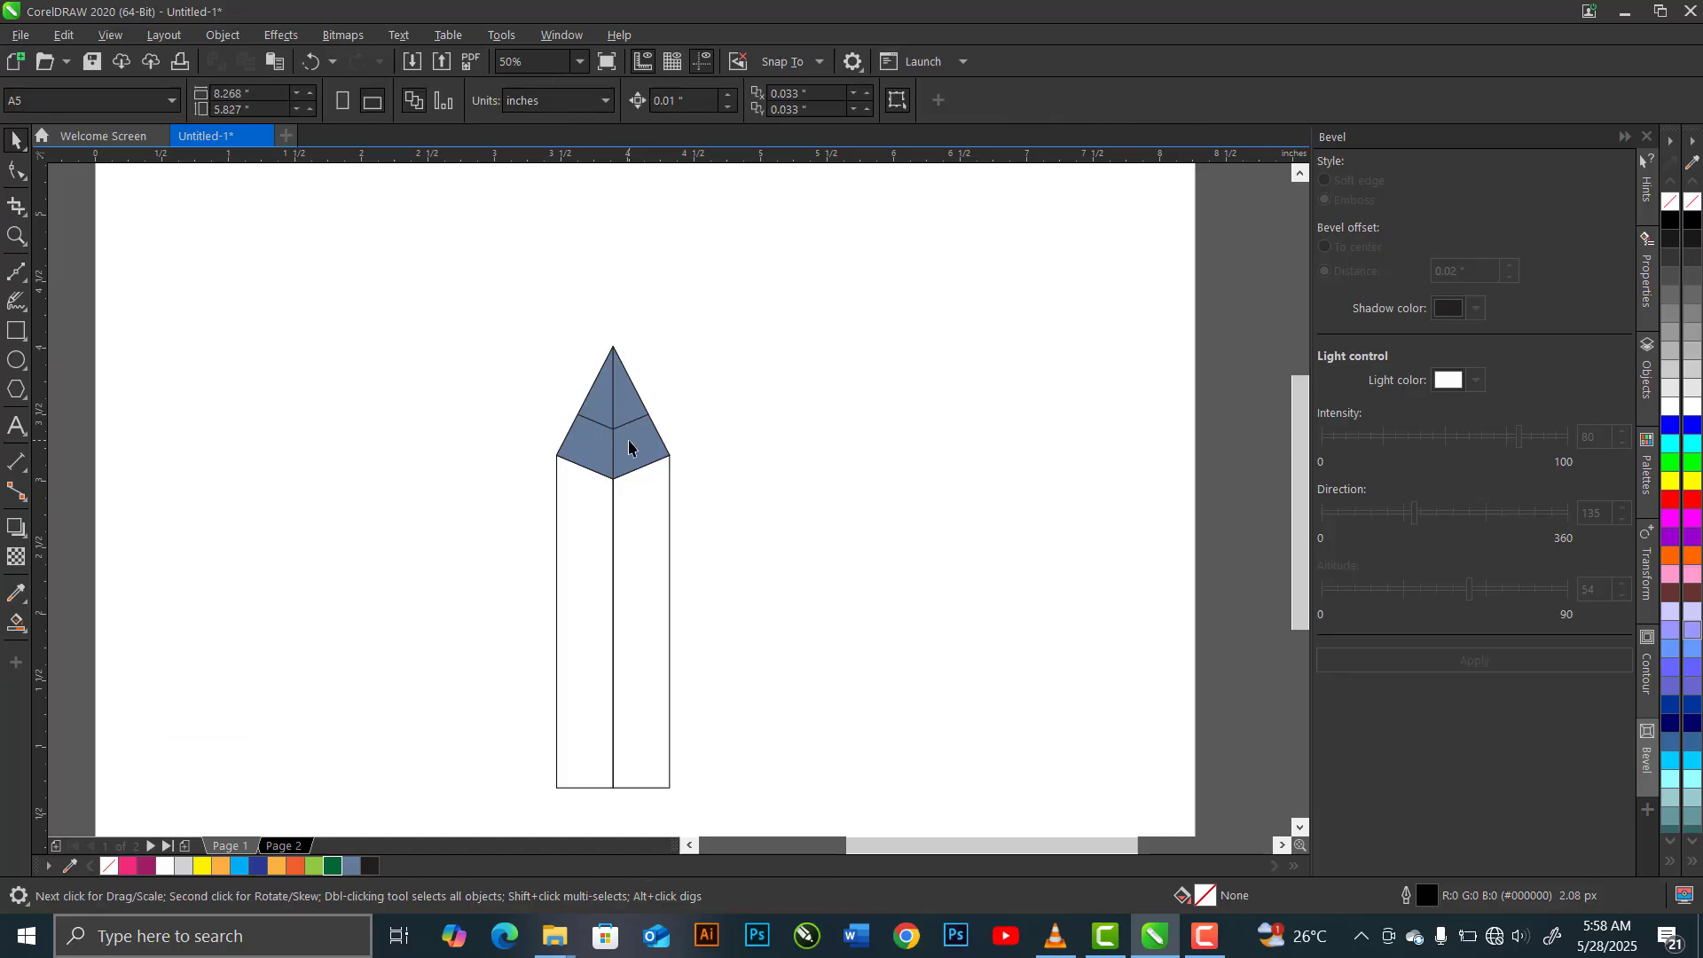
{"action": "key", "text": "alt"}
{"action": "left_click", "coordinate": [629, 446], "text": "alt"}
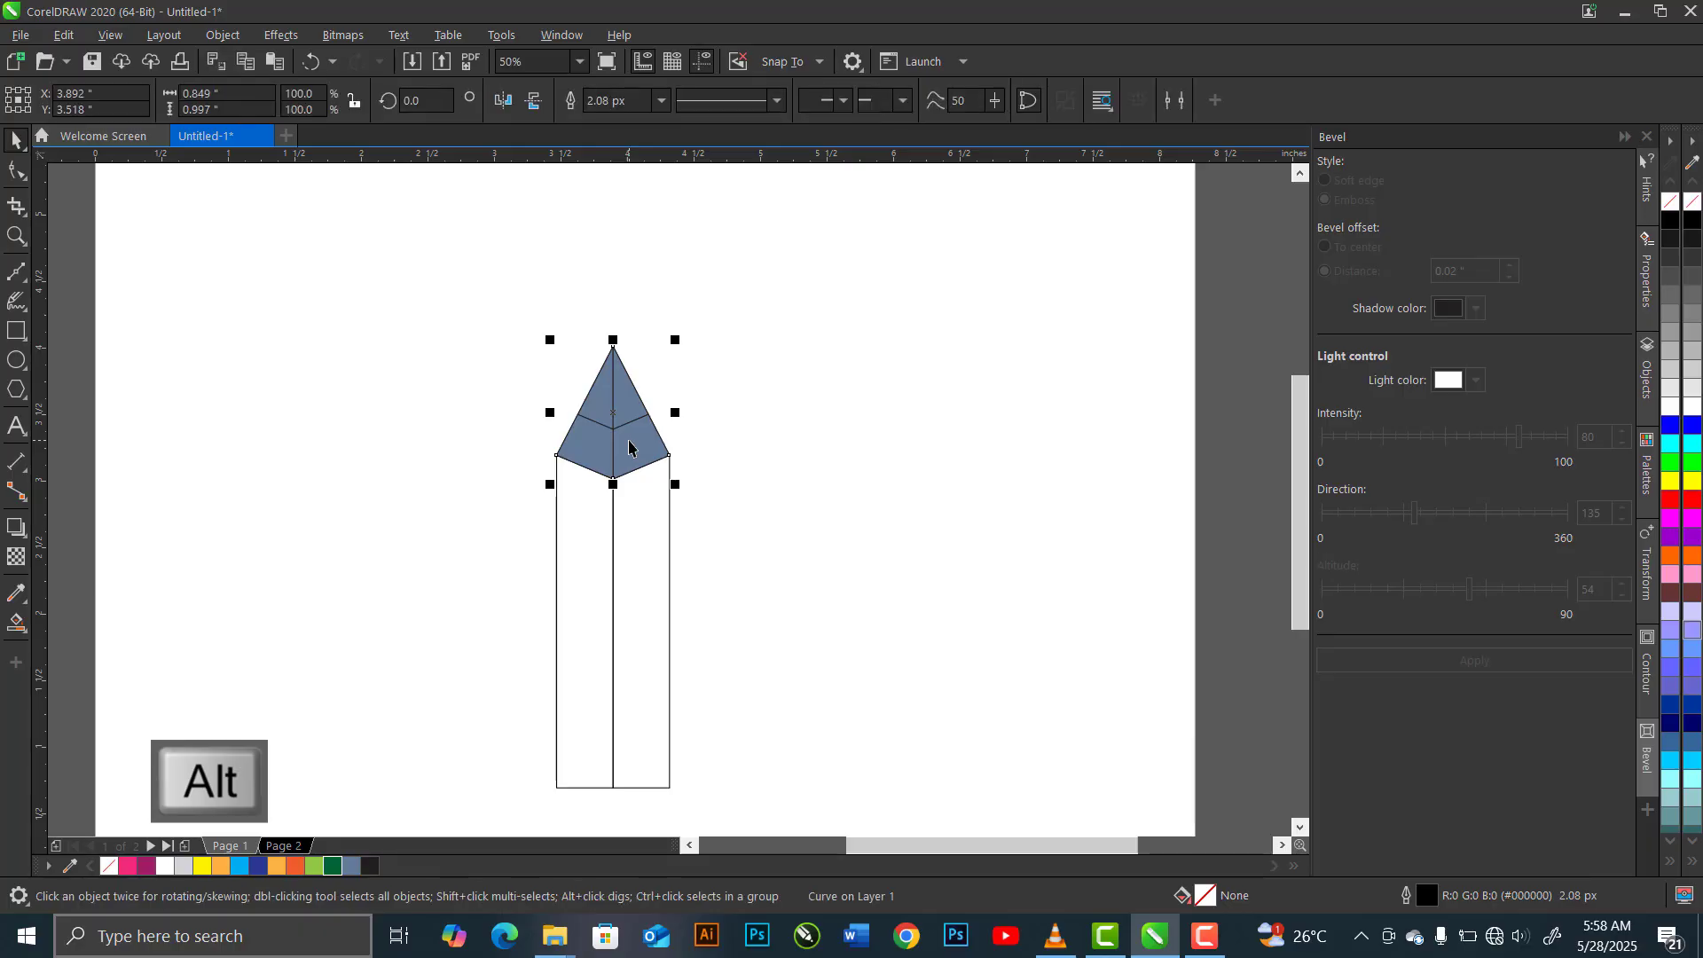
{"action": "key", "text": "Delete"}
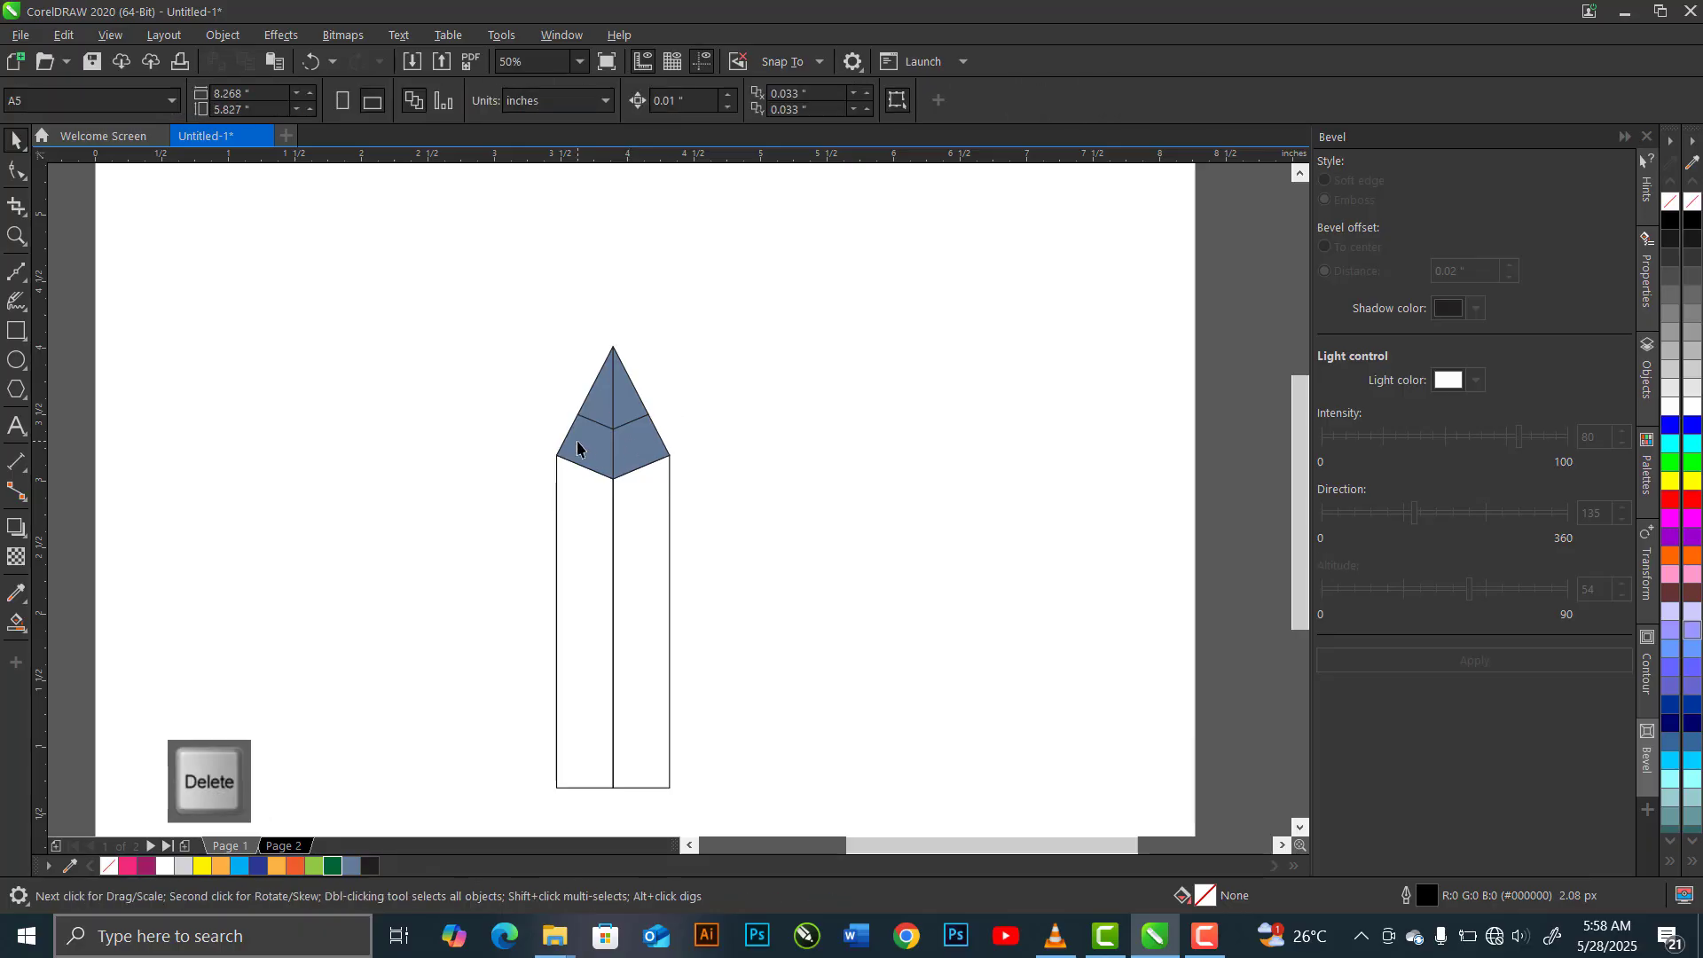
Fill the pencil's left tip and left body panel with pink #F02B7A, and the right tip and right panel with dark magenta #A01E68
{"action": "left_click", "coordinate": [602, 402], "text": "shift"}
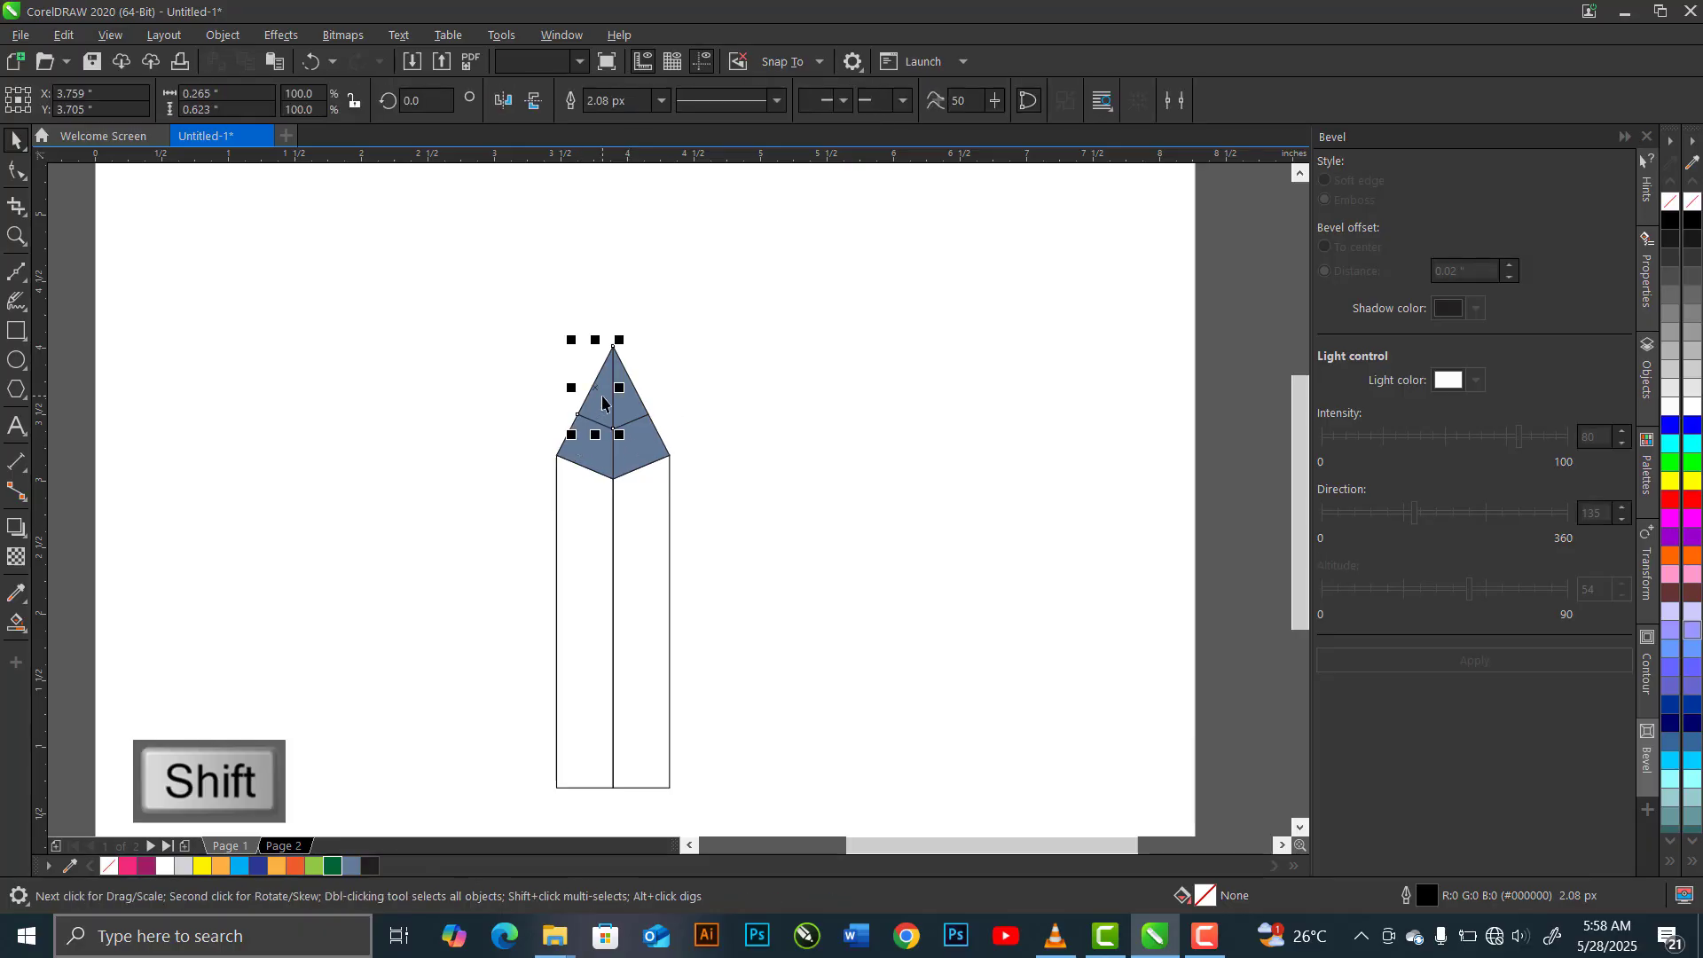
{"action": "left_click", "coordinate": [569, 579], "text": "shift"}
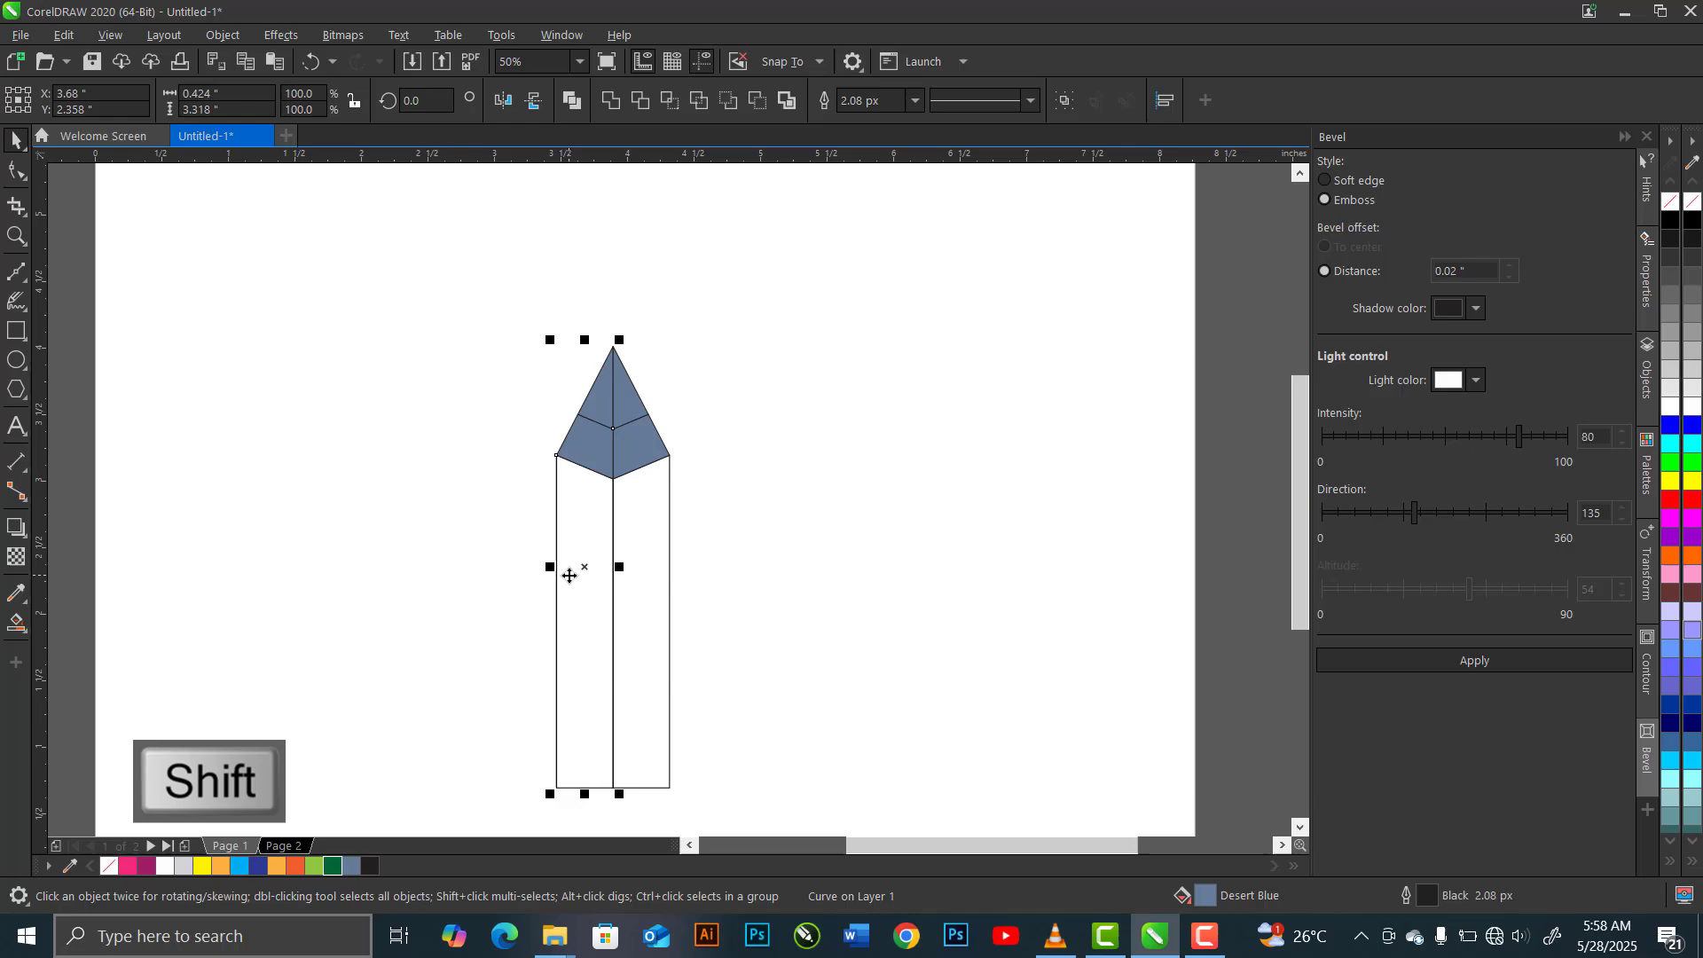
{"action": "left_click", "coordinate": [127, 866]}
{"action": "left_click", "coordinate": [629, 411]}
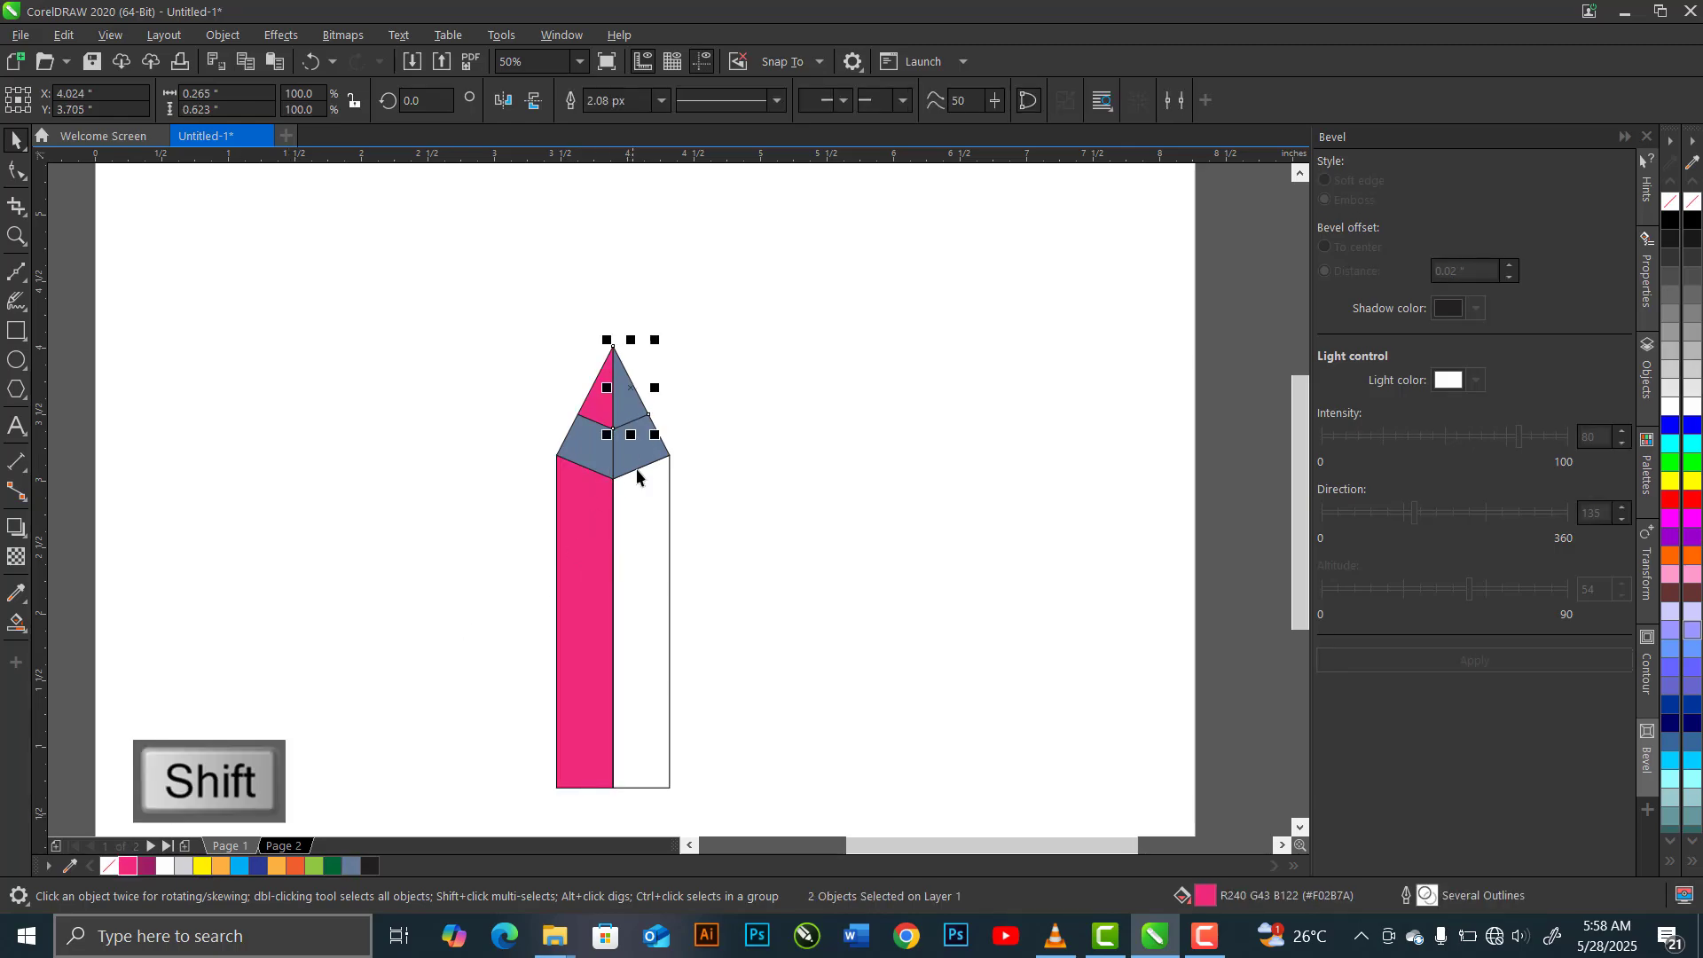
{"action": "left_click", "coordinate": [637, 540], "text": "shift"}
{"action": "left_click", "coordinate": [146, 866]}
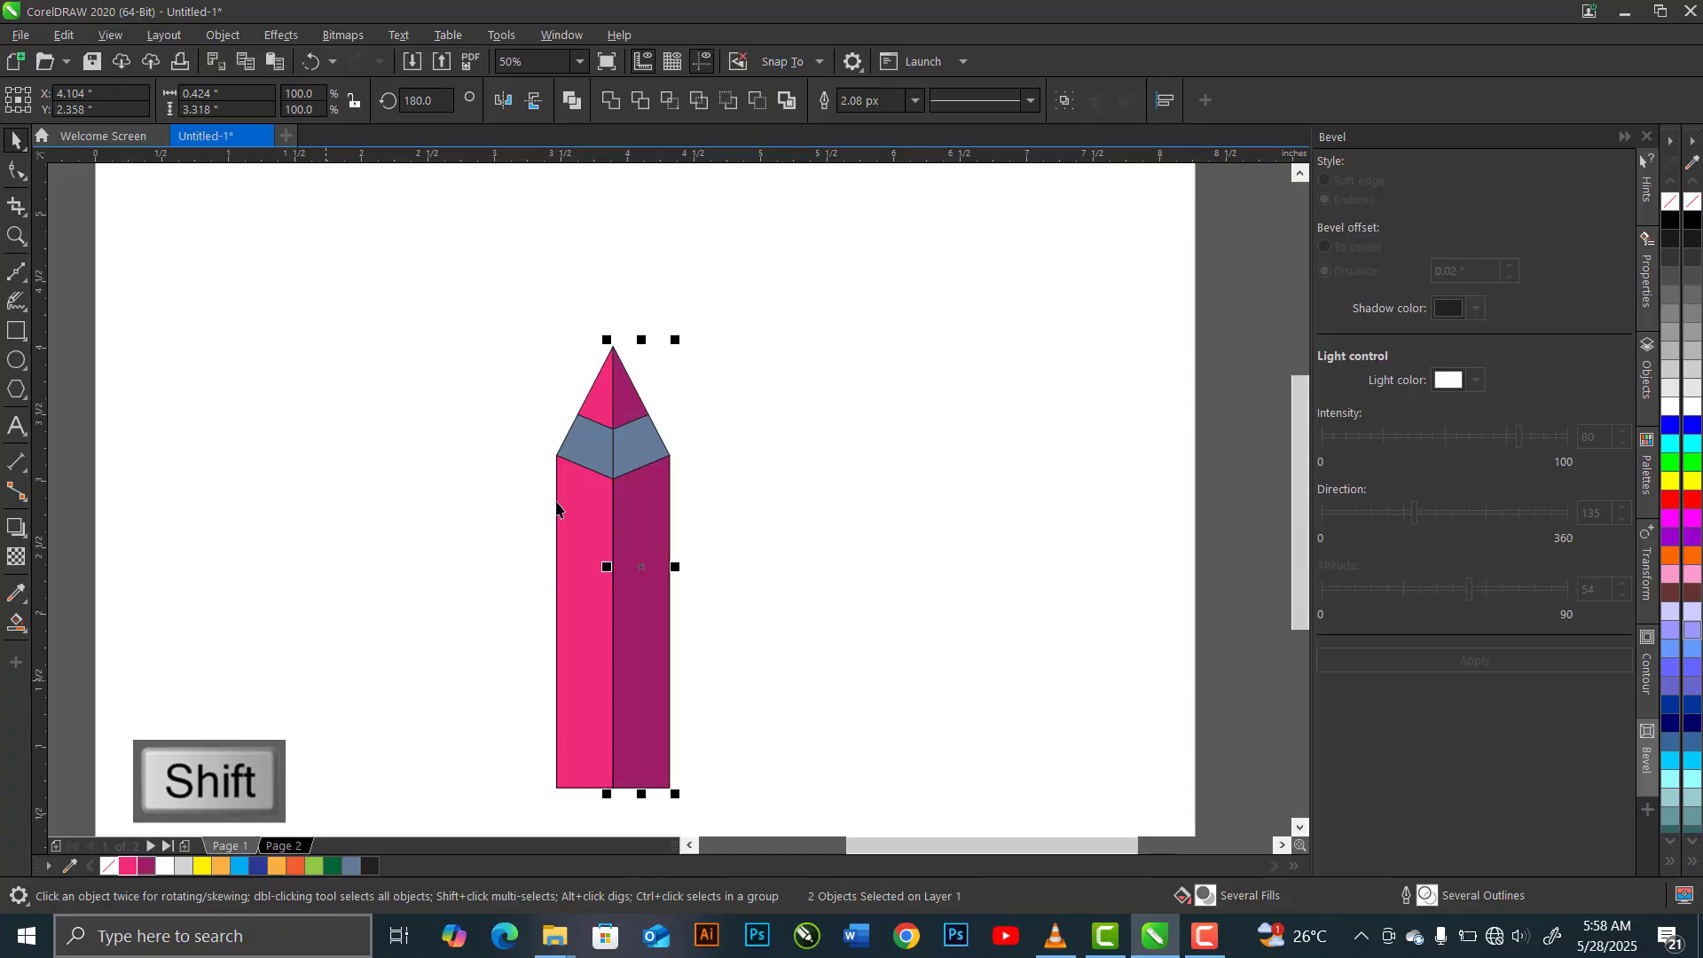
Fill the left wood section below the tip with white and the right one with light grey #D3D2D7
{"action": "left_click", "coordinate": [597, 456]}
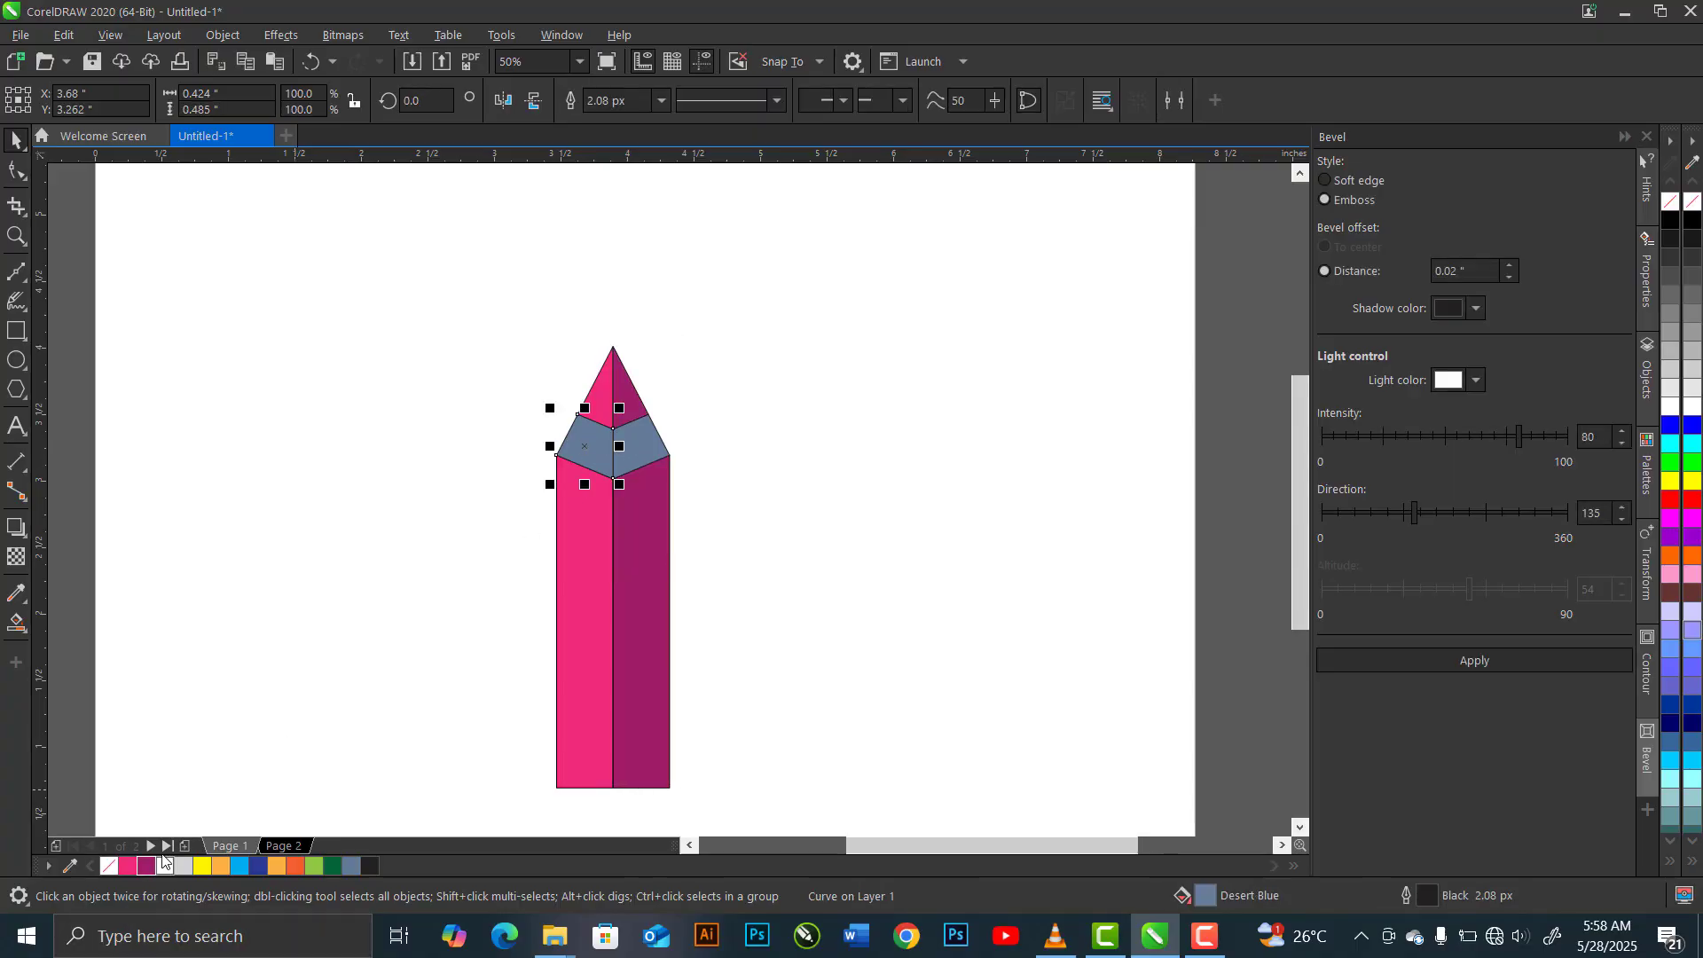
{"action": "left_click", "coordinate": [164, 866]}
{"action": "left_click", "coordinate": [632, 450]}
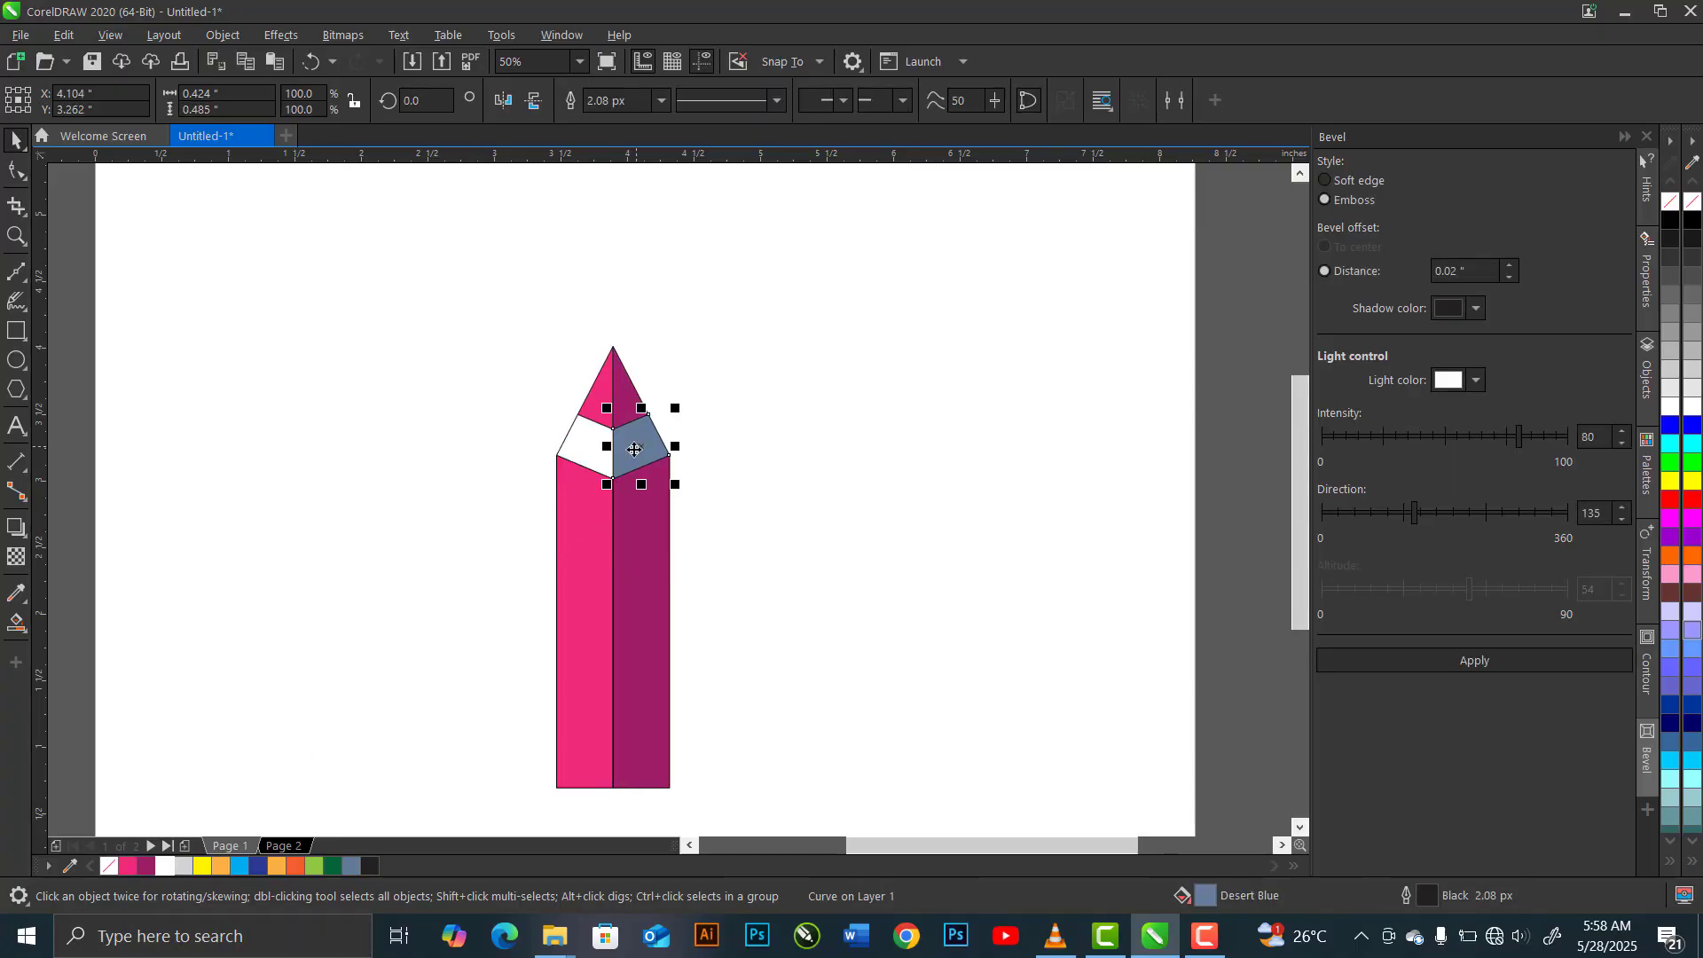
{"action": "left_click", "coordinate": [184, 865]}
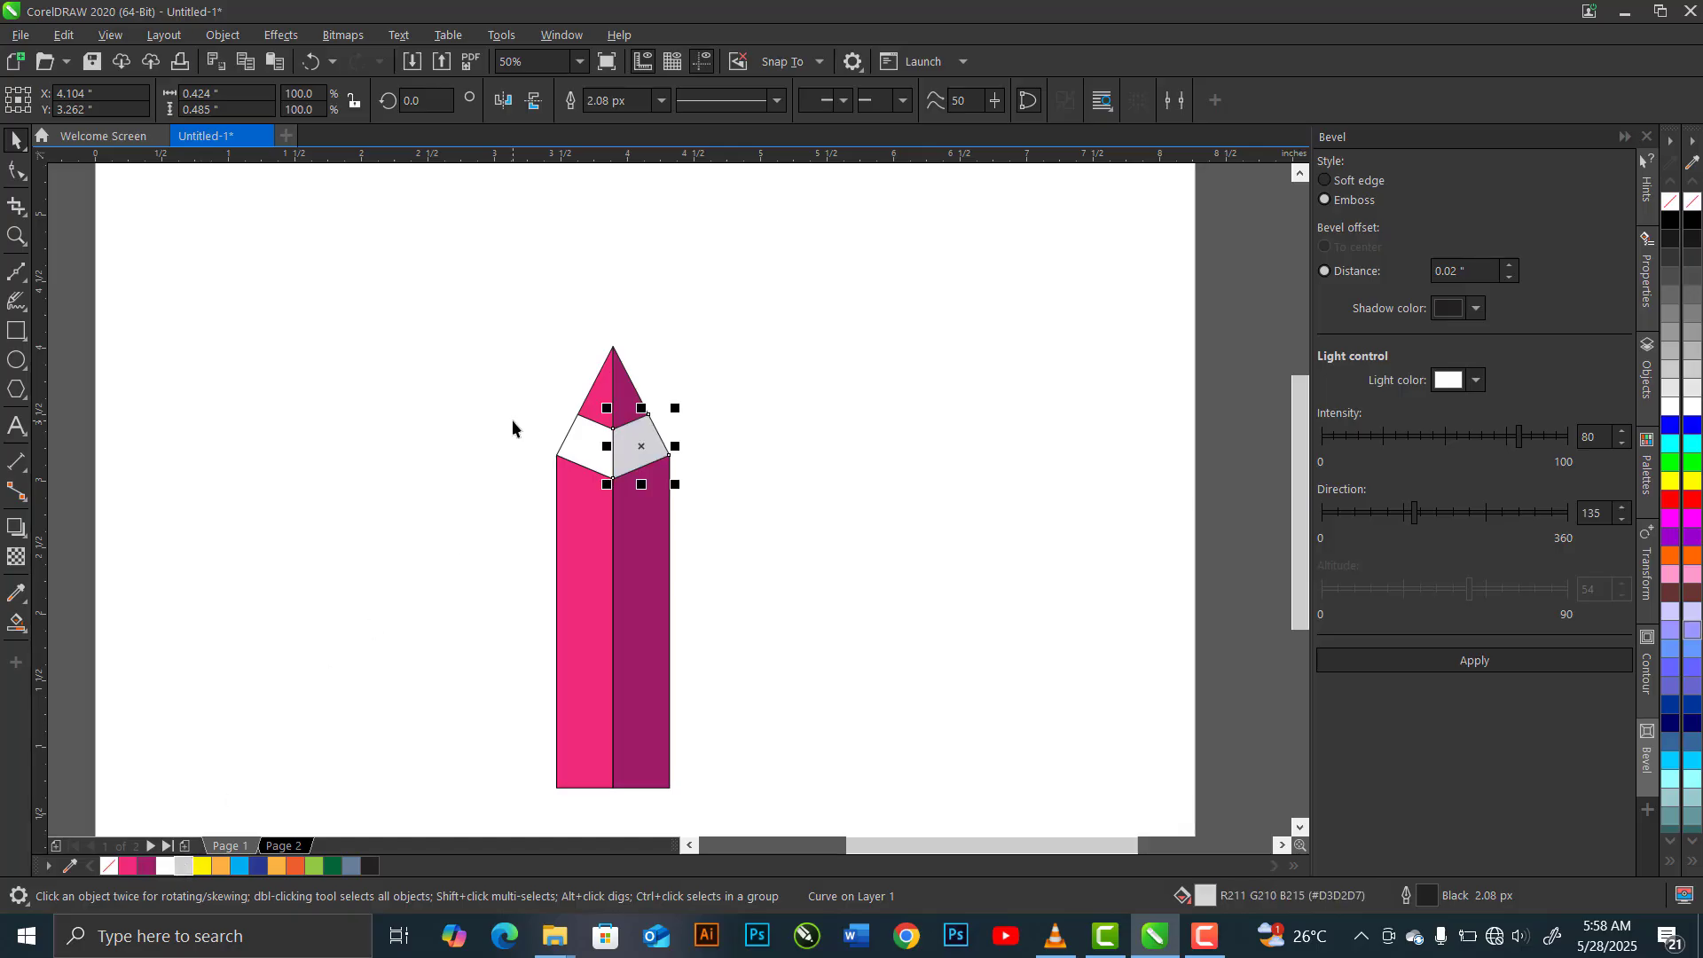
Set the outline width of all the pencil's parts to None
{"action": "mouse_move", "coordinate": [500, 311]}
{"action": "left_mouse_down"}
{"action": "mouse_move", "coordinate": [612, 589]}
{"action": "mouse_move", "coordinate": [728, 807]}
{"action": "left_mouse_up"}
{"action": "left_click", "coordinate": [1053, 92]}
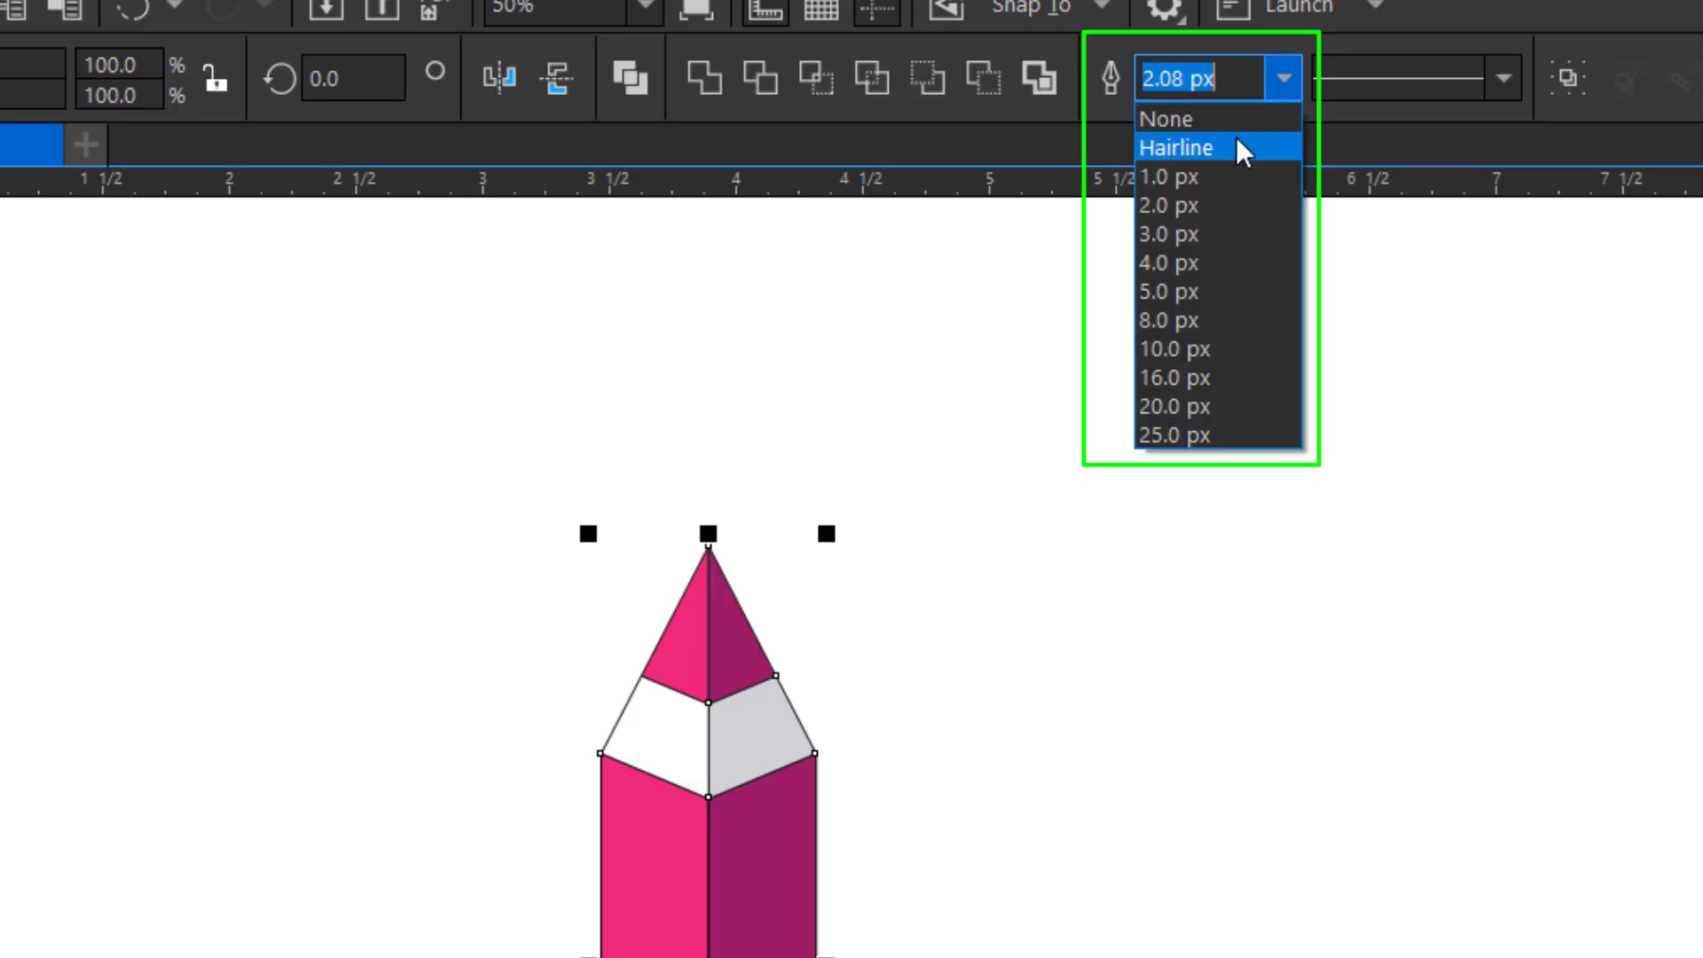
{"action": "left_click", "coordinate": [1225, 122]}
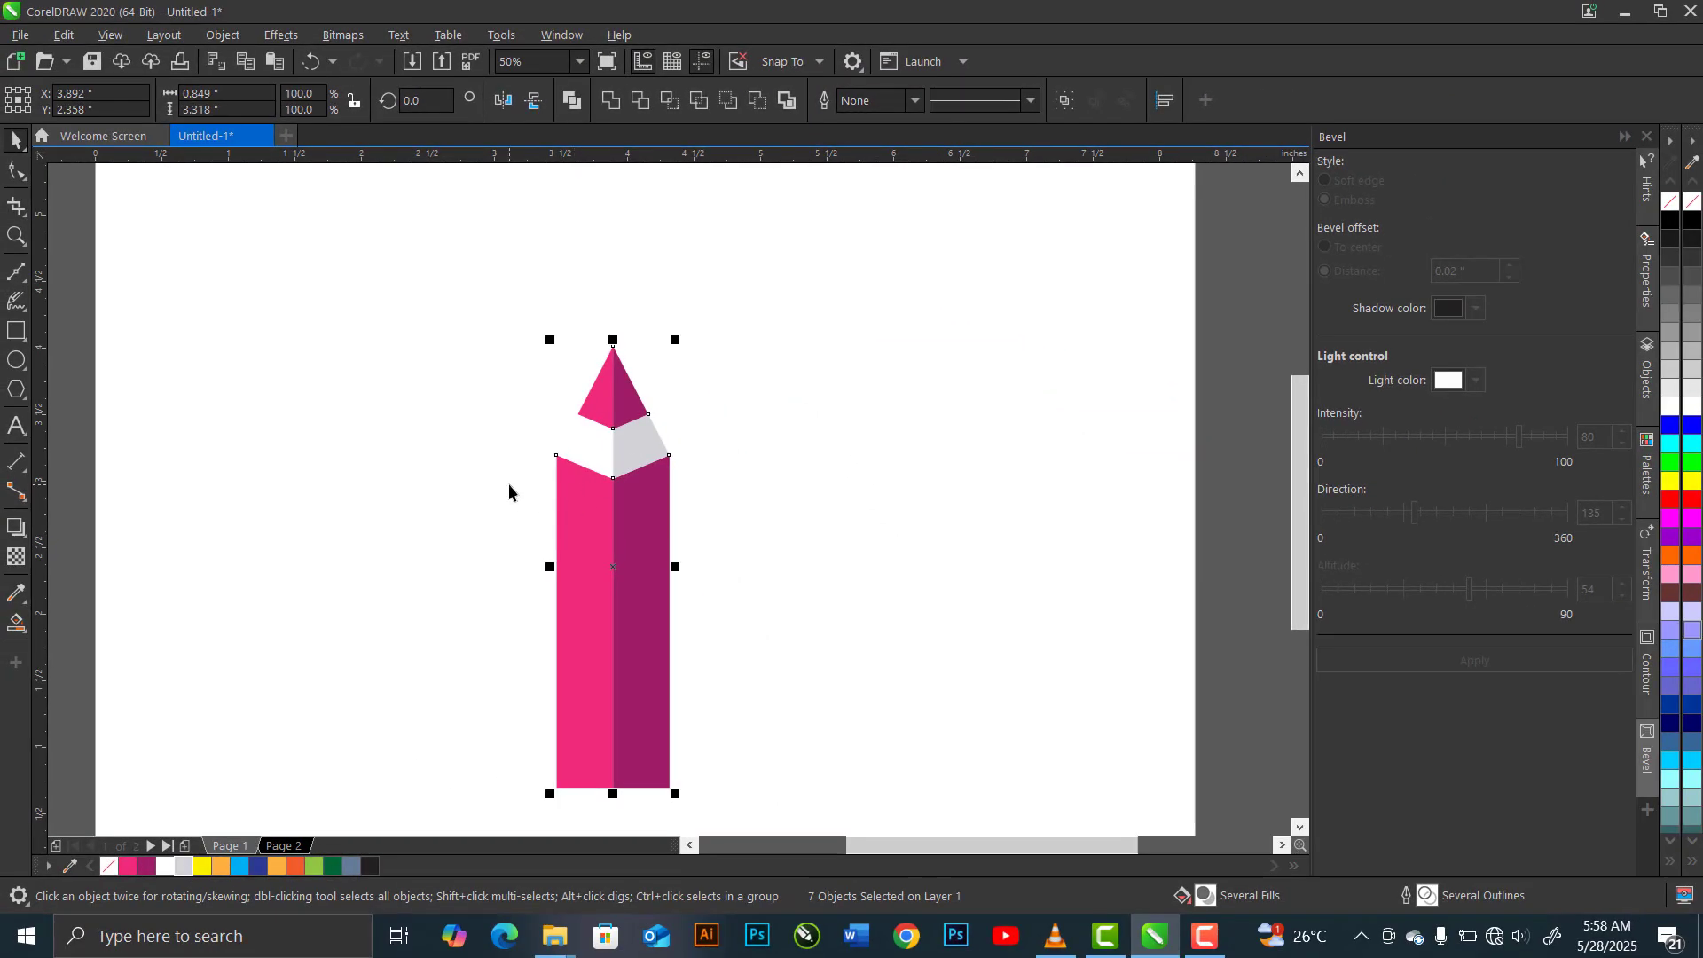
Move the whole pencil so it overlaps the page's top-left corner, centred at about X 0.21", Y 5.611"
{"action": "scroll", "coordinate": [508, 482], "scroll_direction": "down", "scroll_amount": 1}
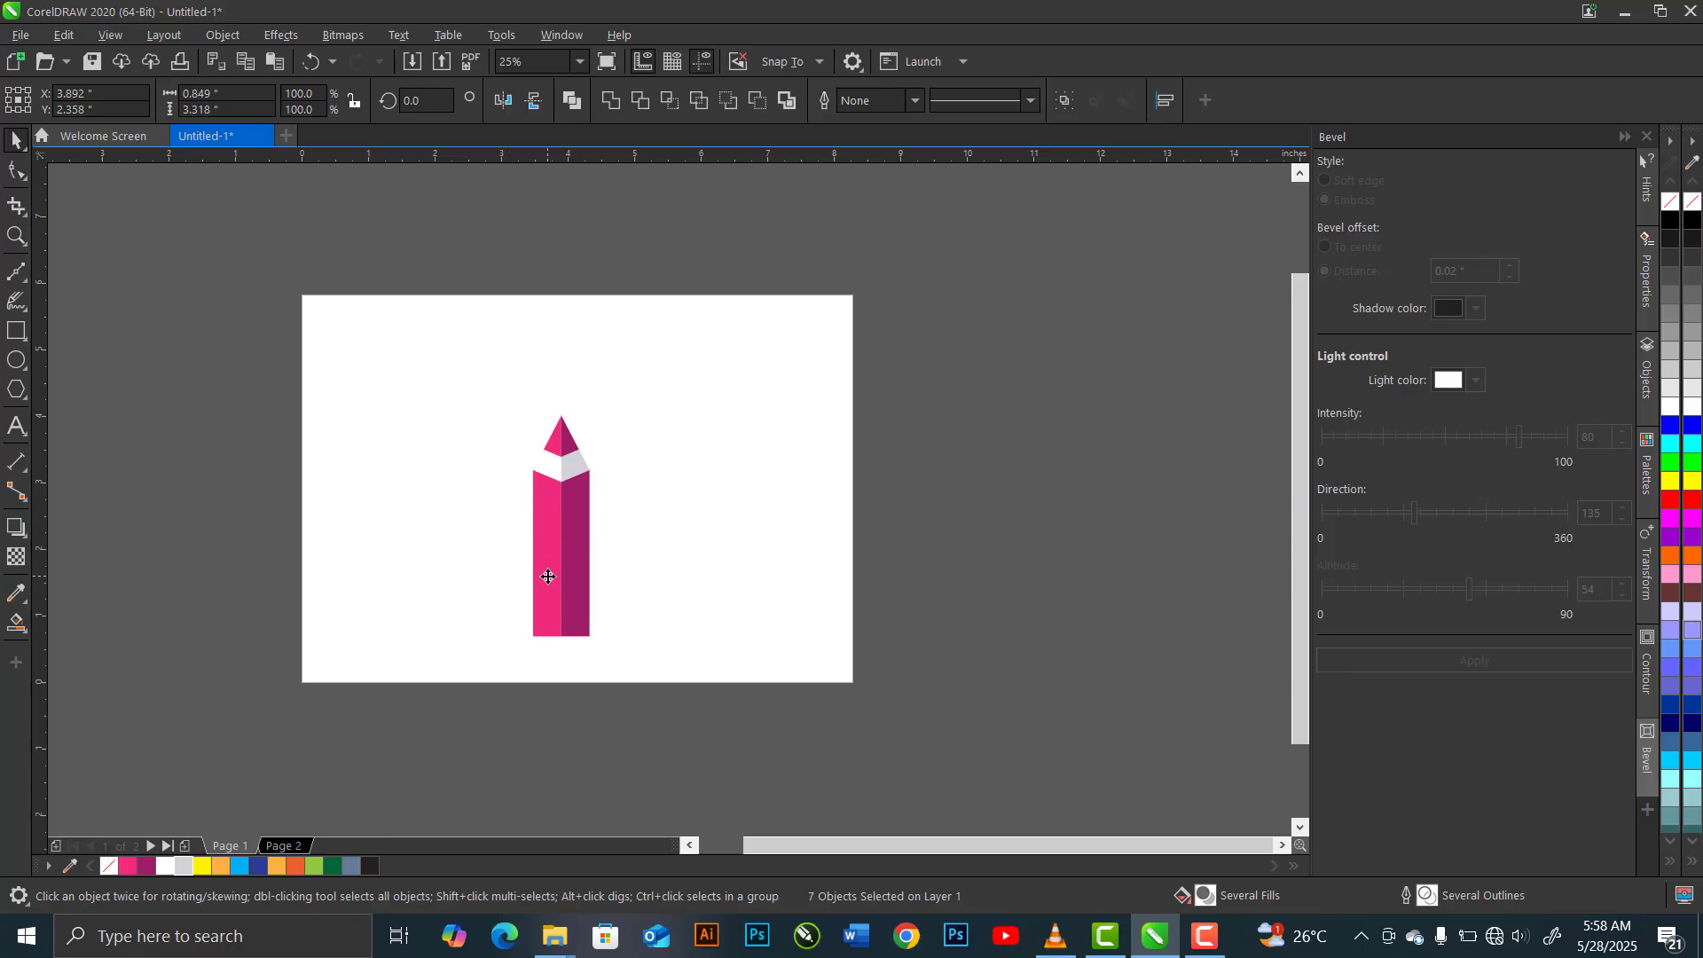
{"action": "mouse_move", "coordinate": [548, 577]}
{"action": "left_mouse_down"}
{"action": "mouse_move", "coordinate": [357, 441]}
{"action": "mouse_move", "coordinate": [334, 394]}
{"action": "mouse_move", "coordinate": [304, 392]}
{"action": "mouse_move", "coordinate": [302, 359]}
{"action": "left_mouse_up"}
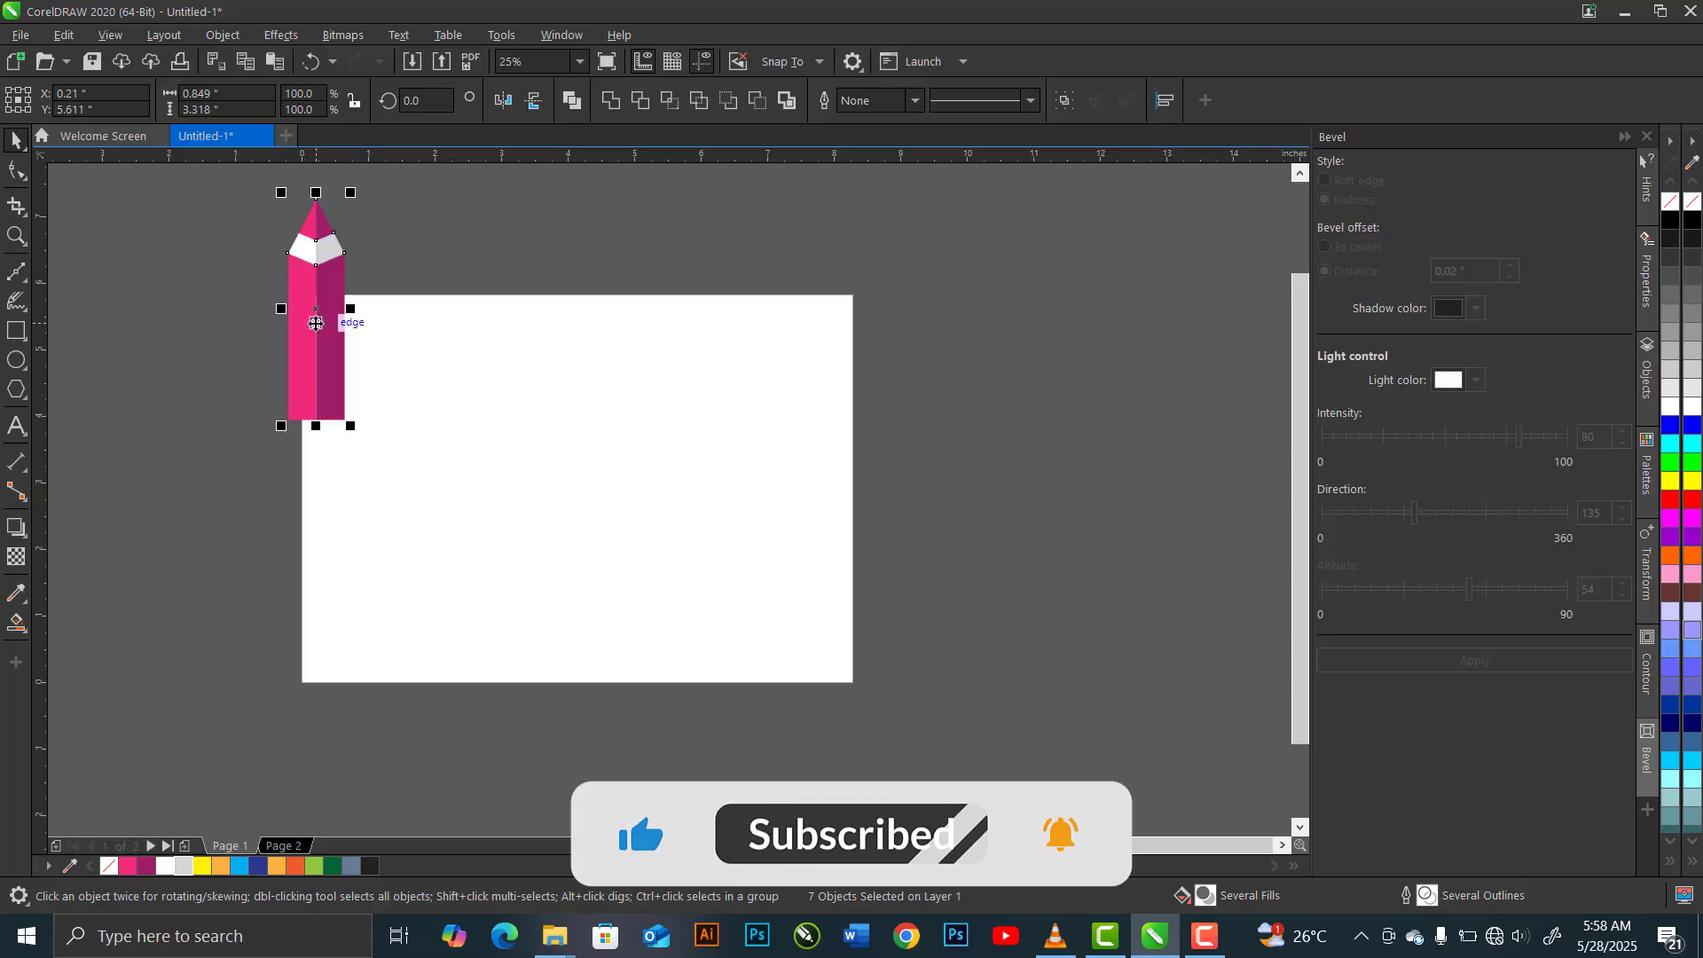
{"action": "scroll", "coordinate": [315, 323], "scroll_direction": "up", "scroll_amount": 1}
{"action": "scroll", "coordinate": [306, 496], "scroll_direction": "down", "scroll_amount": 1}
{"action": "scroll", "coordinate": [330, 321], "scroll_direction": "up", "scroll_amount": 1}
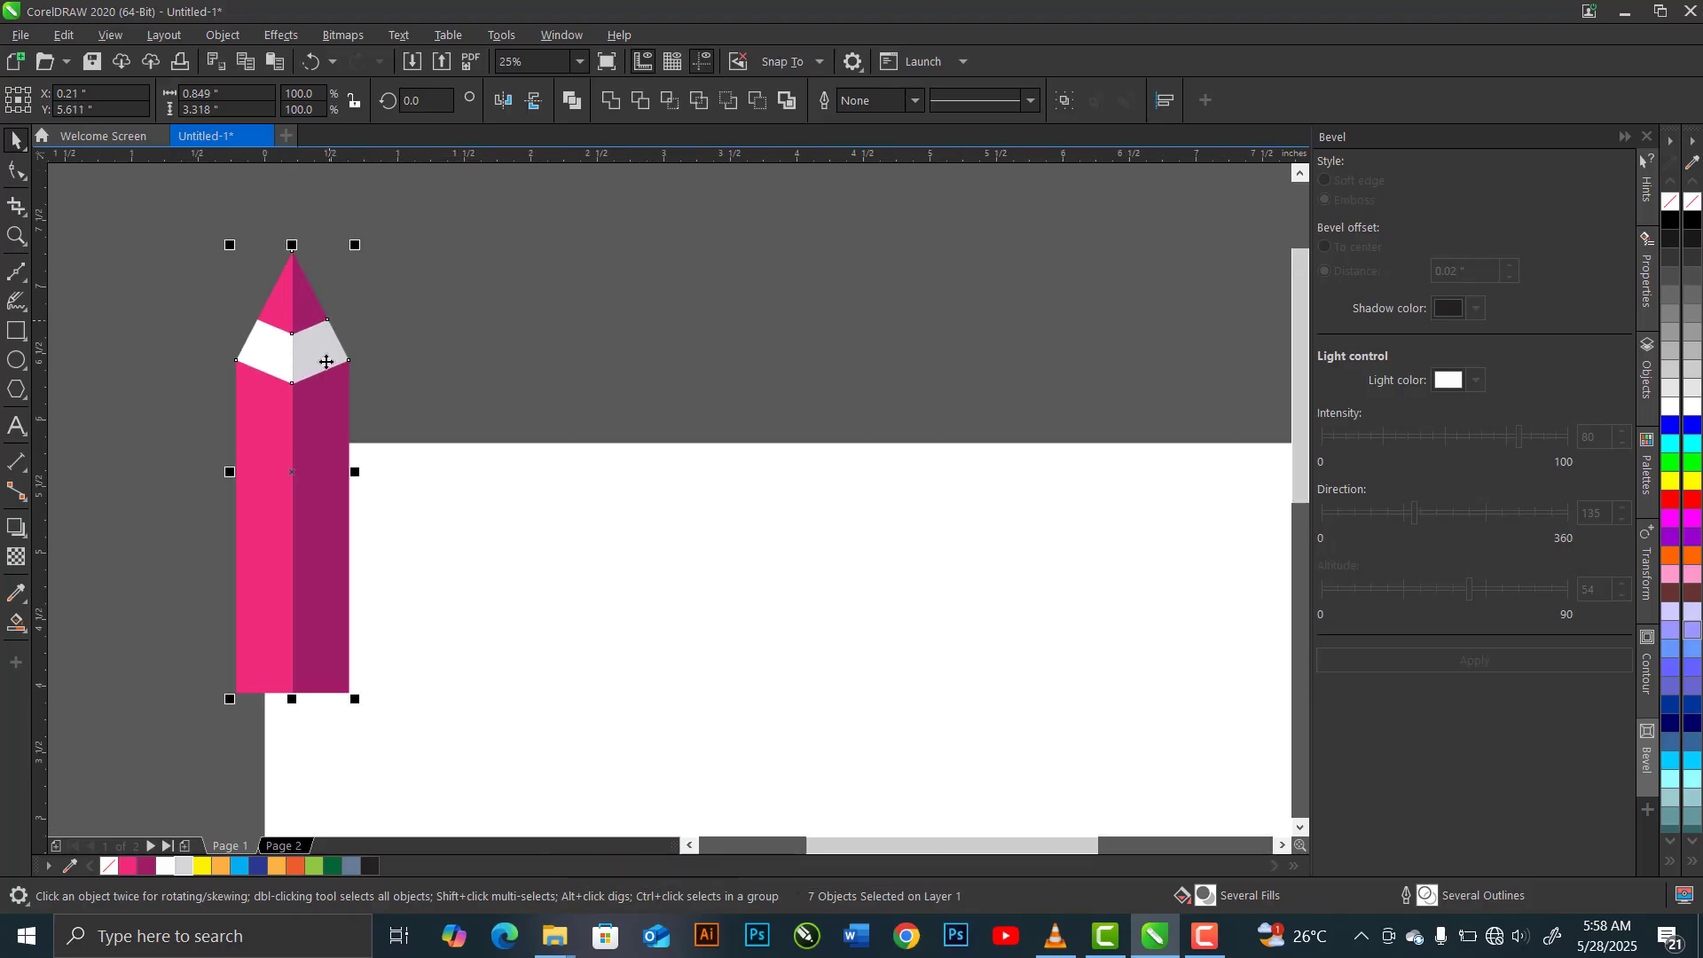
Paste four copies of the pencil and space them out in a row to the right of the original
{"action": "key", "text": "ctrl+c"}
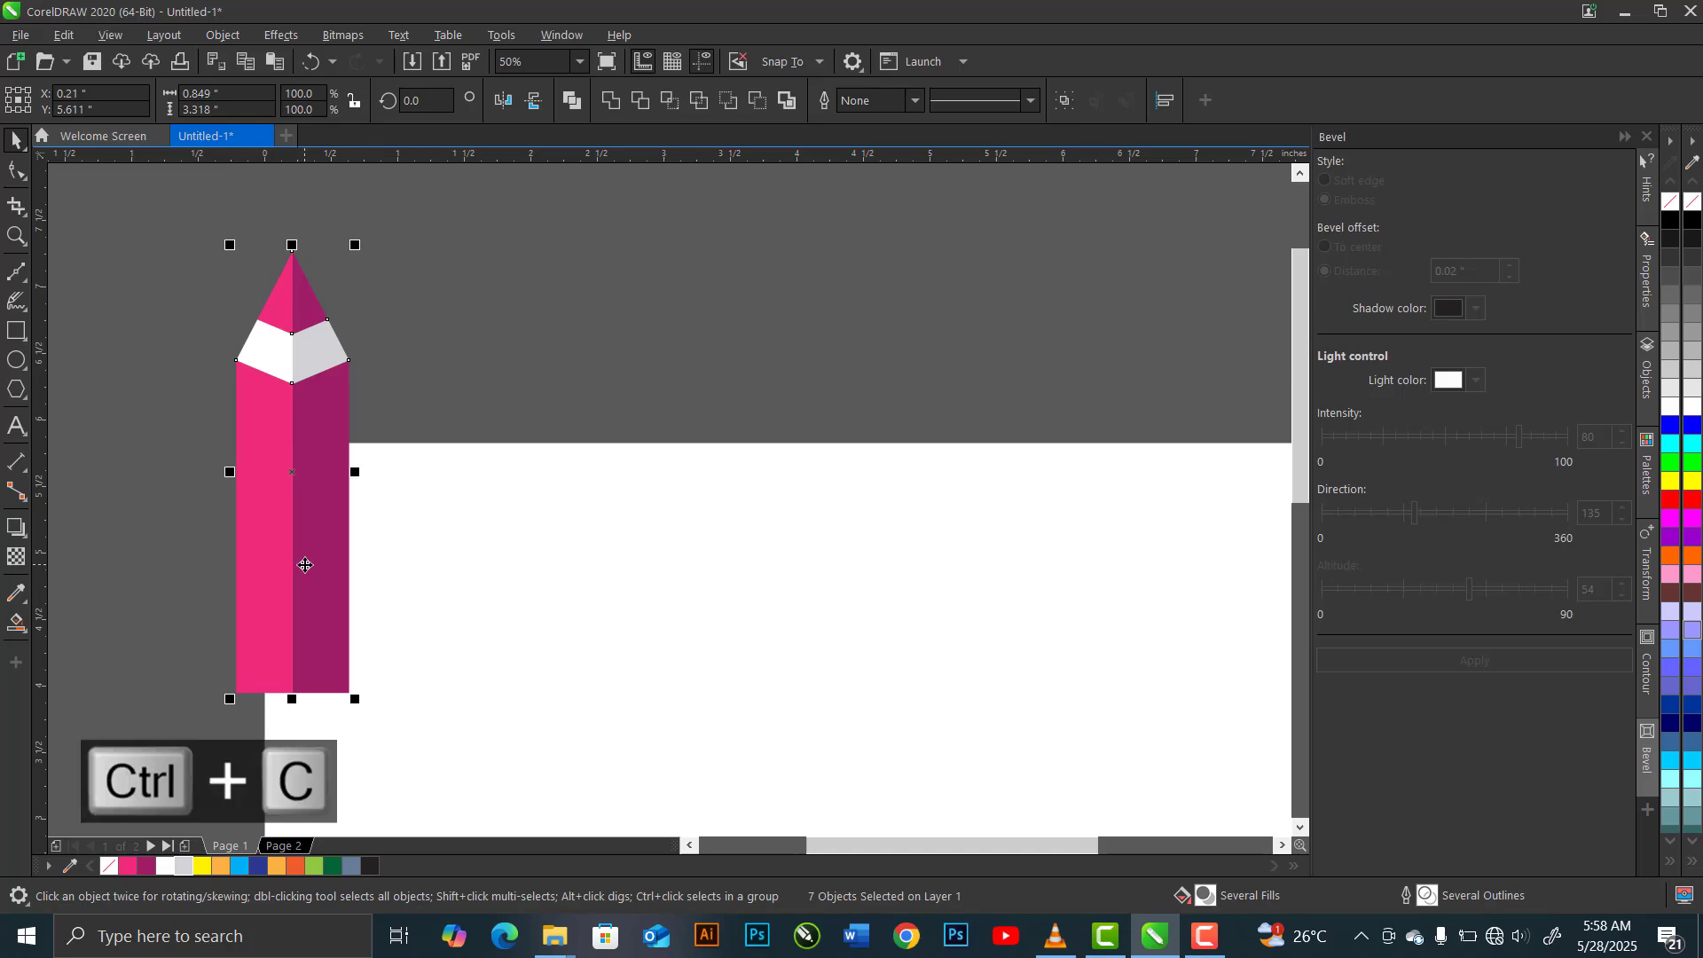
{"action": "key", "text": "ctrl+v"}
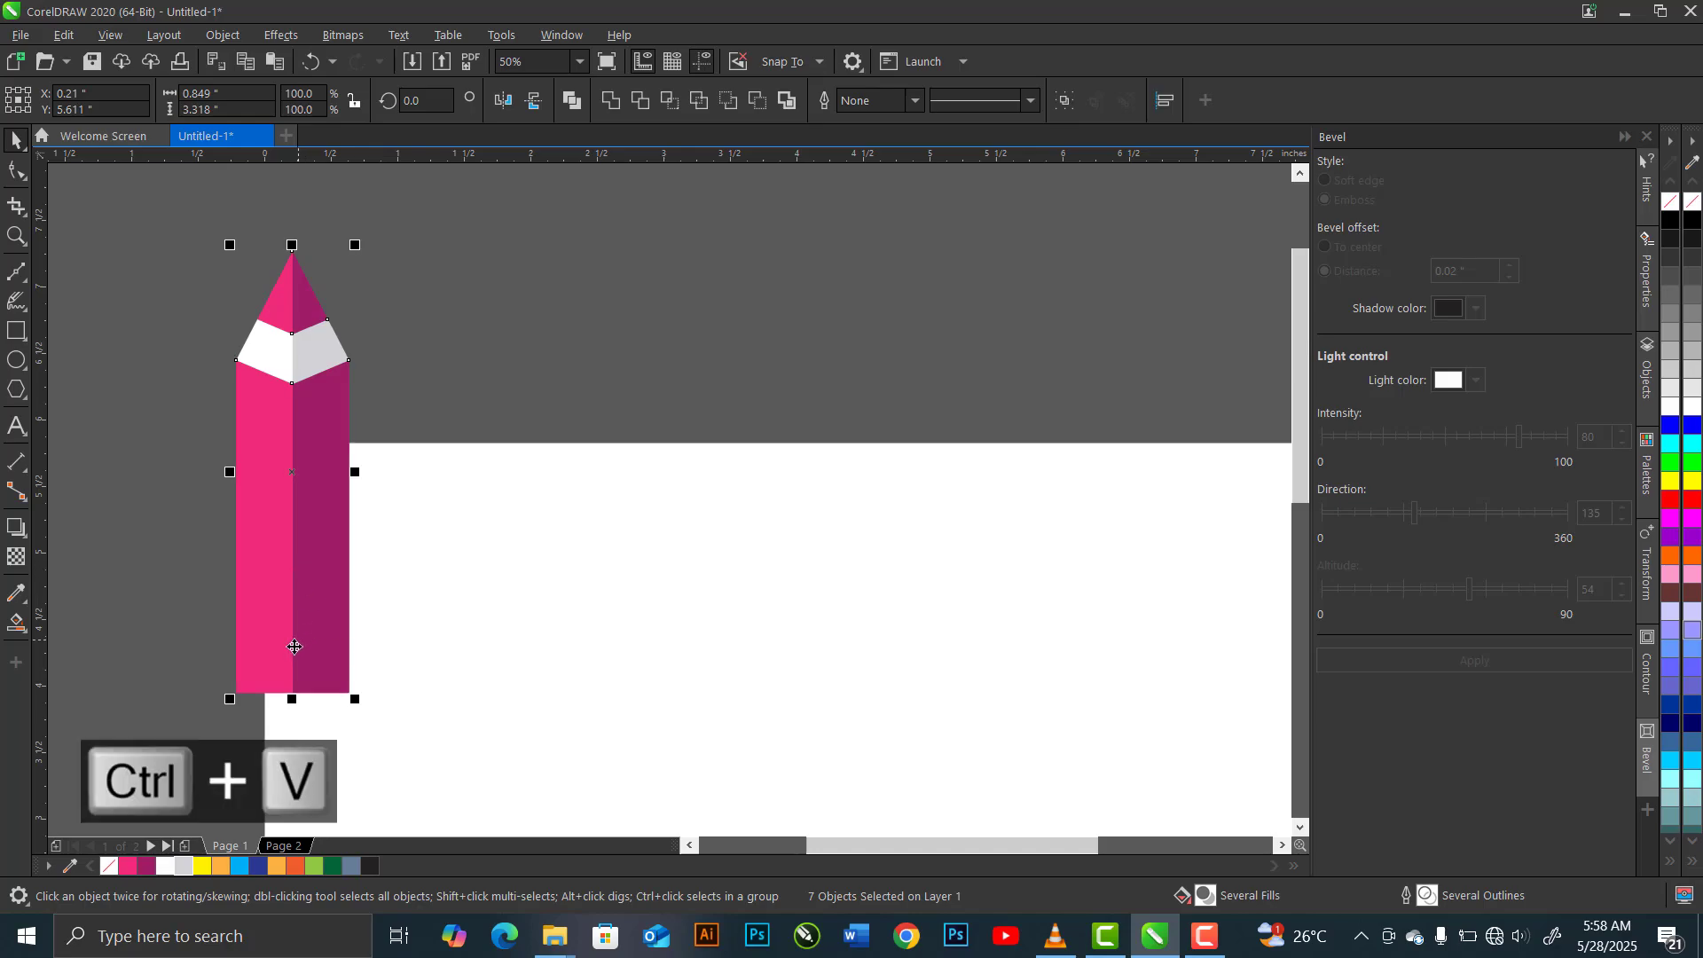
{"action": "left_click_drag", "start_coordinate": [253, 674], "coordinate": [436, 671]}
{"action": "key", "text": "ctrl+v"}
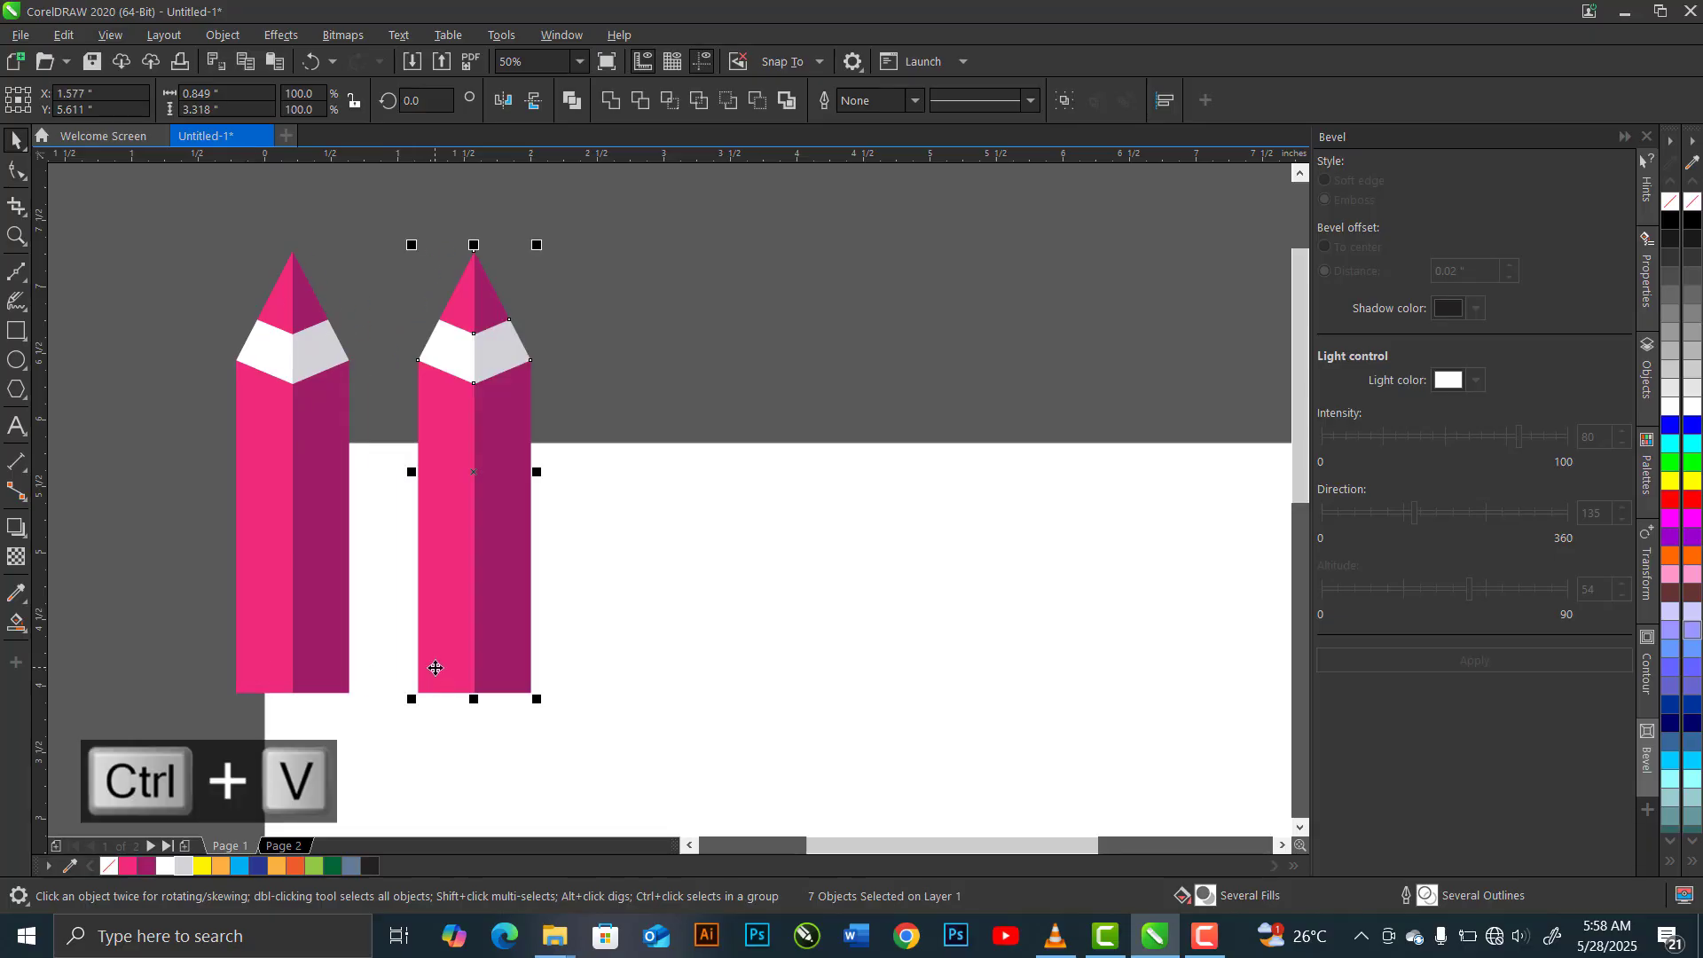
{"action": "left_click_drag", "start_coordinate": [295, 636], "coordinate": [619, 651]}
{"action": "left_click", "coordinate": [346, 616]}
{"action": "left_click_drag", "start_coordinate": [287, 614], "coordinate": [806, 618]}
{"action": "key", "text": "ctrl+v"}
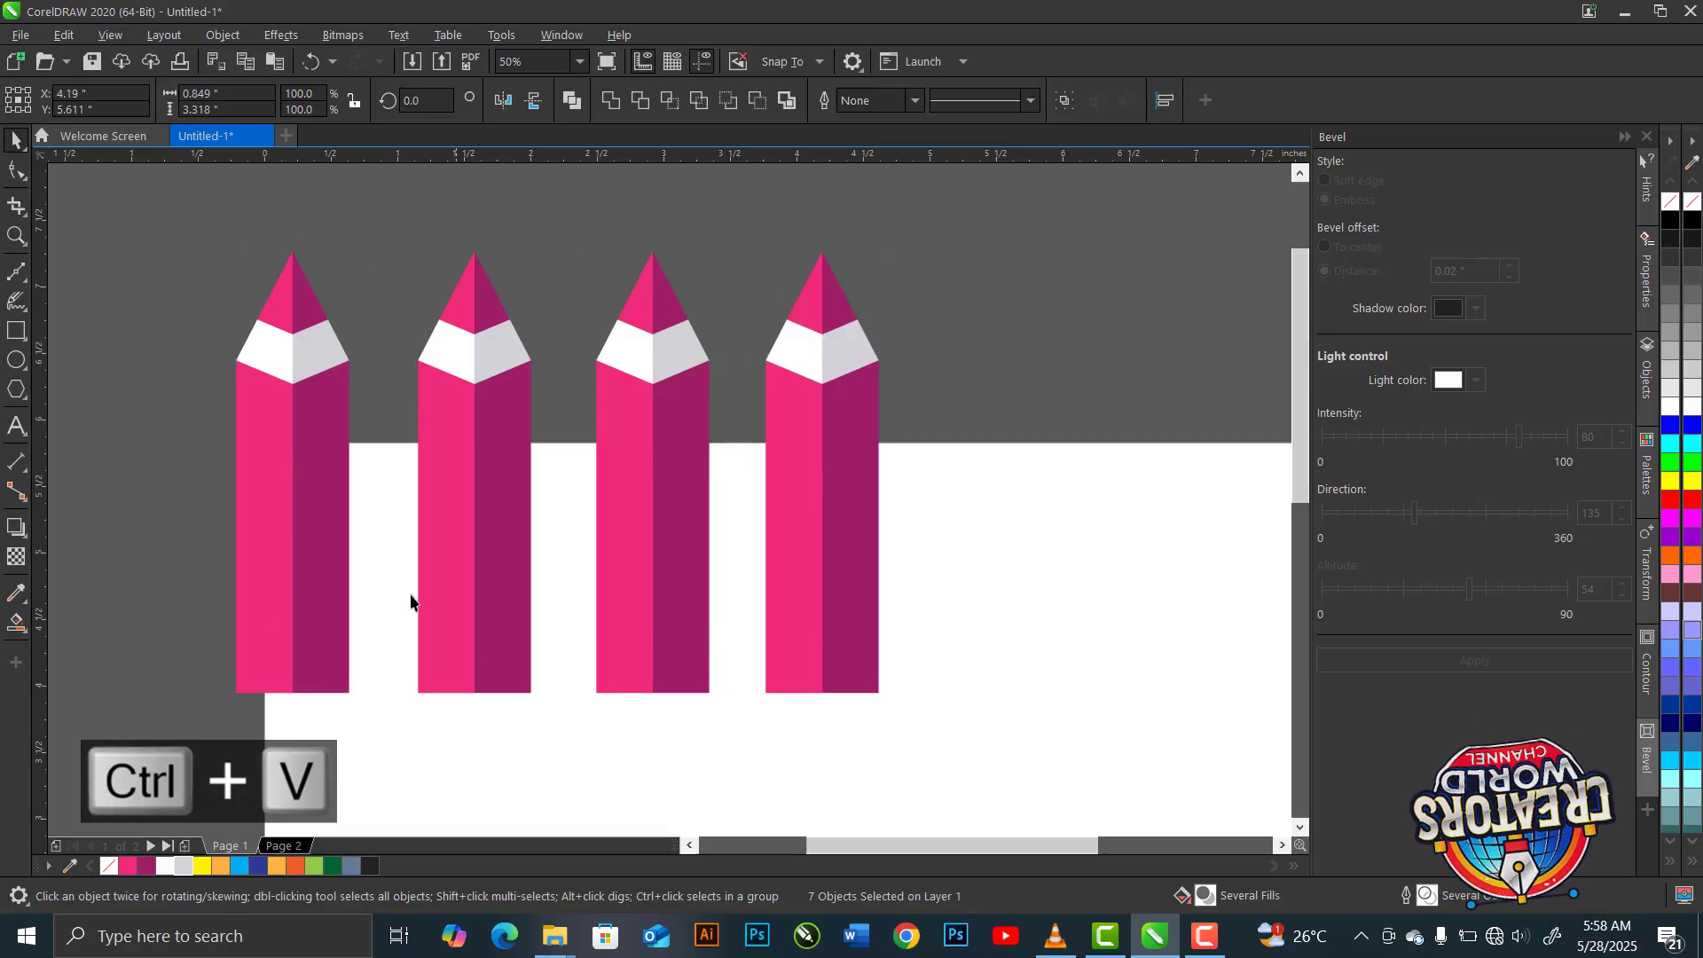
{"action": "left_click_drag", "start_coordinate": [298, 622], "coordinate": [1019, 647]}
Recolour the second pencil's left tip and body yellow #FEF200 and its right tip and body light orange #FCB042
{"action": "left_click", "coordinate": [461, 305]}
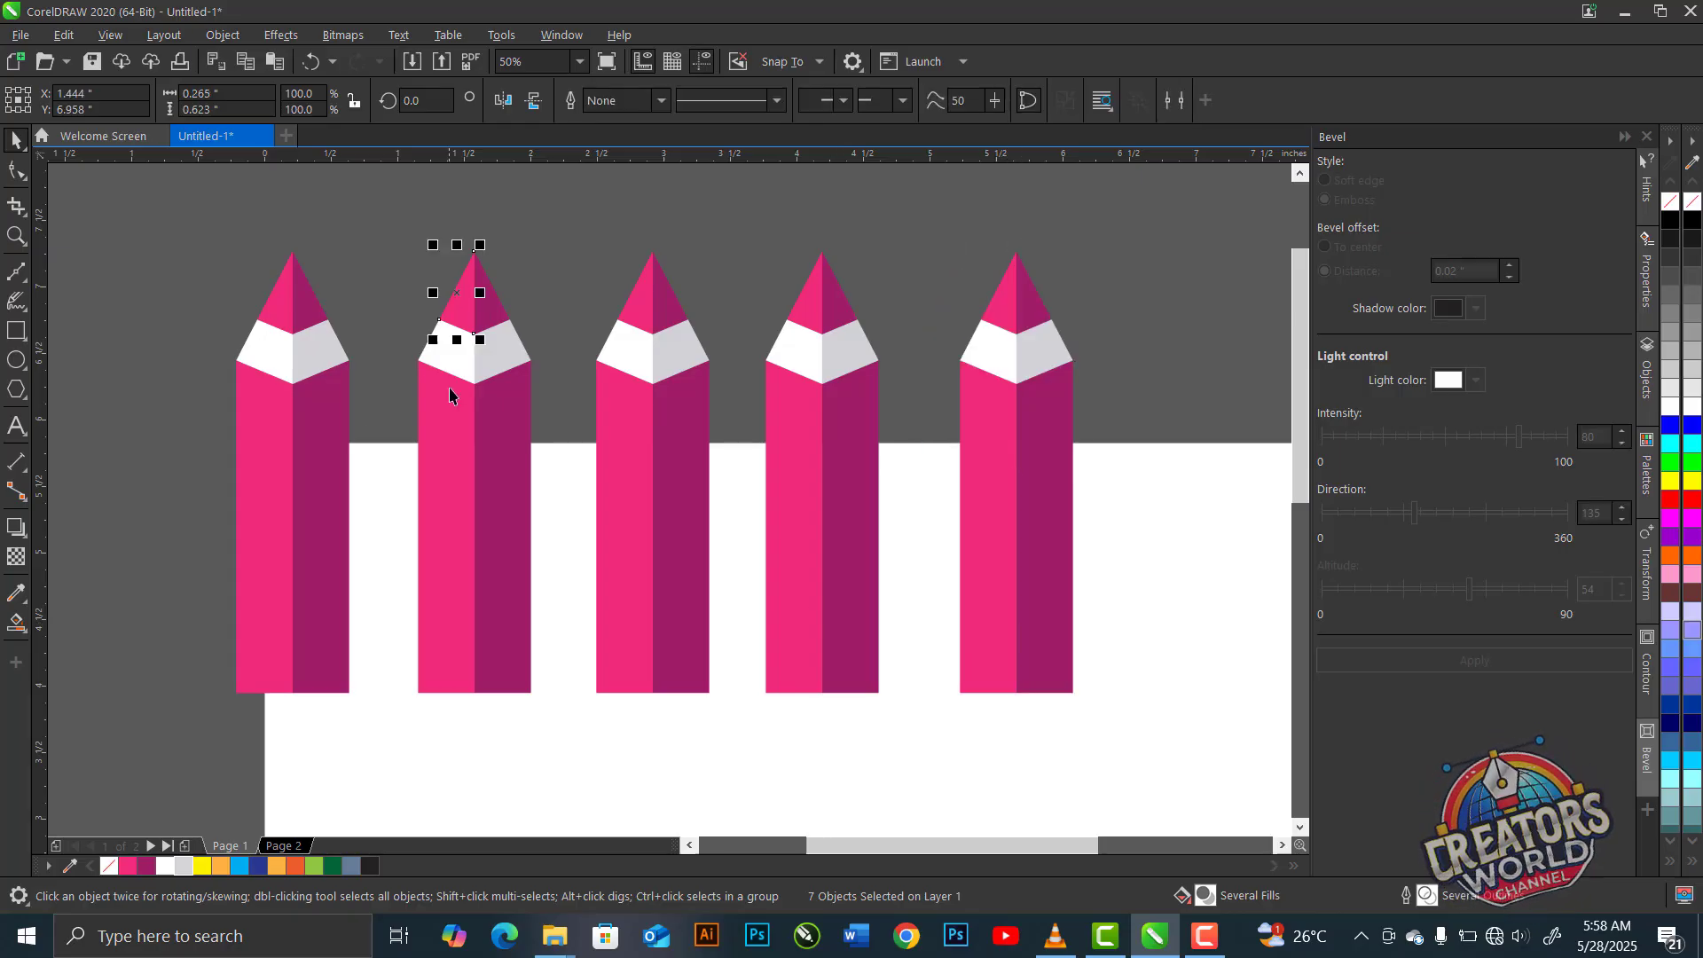
{"action": "left_click", "coordinate": [444, 426], "text": "shift"}
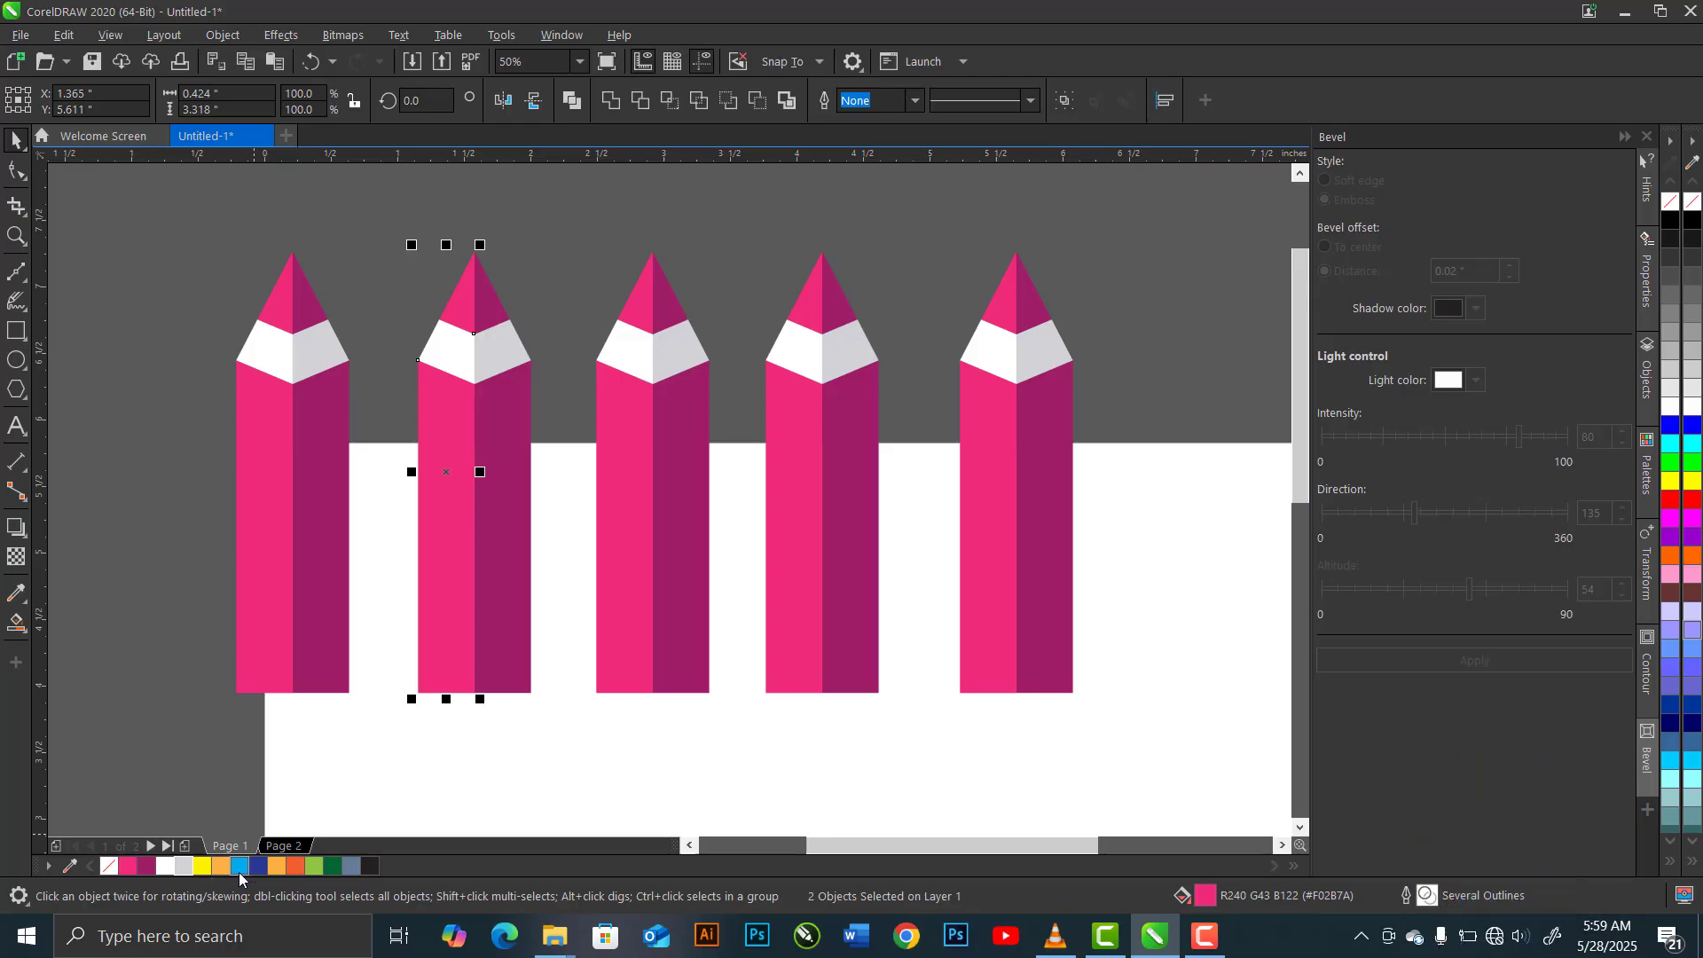
{"action": "left_click", "coordinate": [203, 867]}
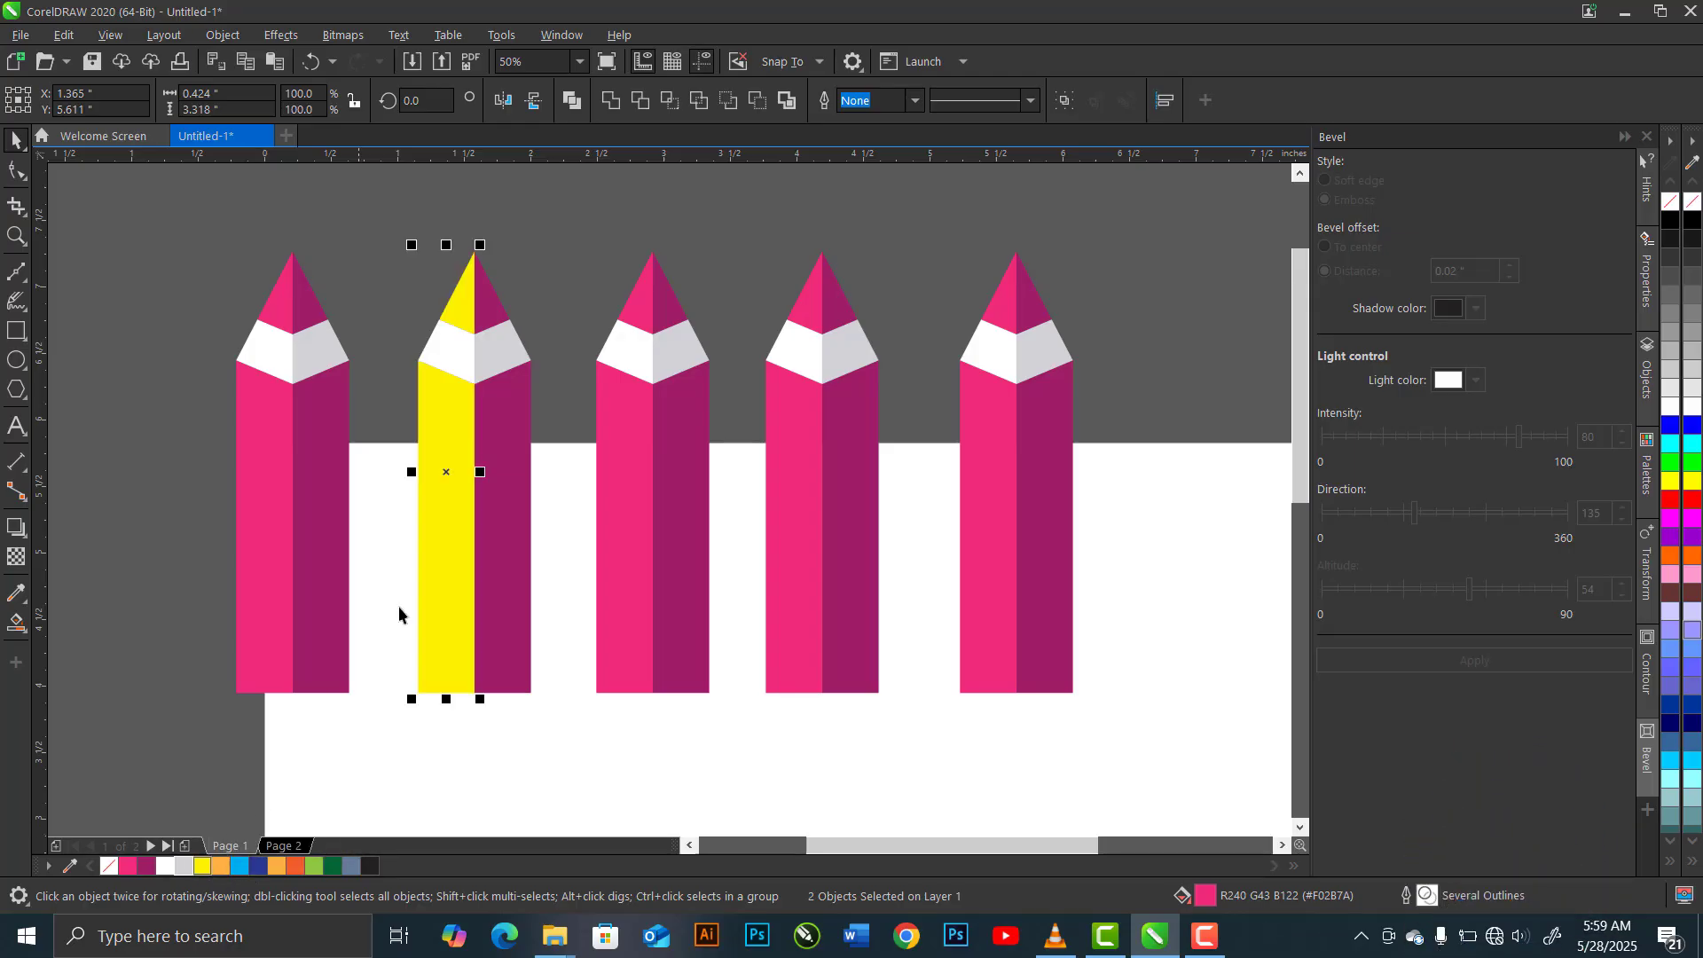
{"action": "left_click", "coordinate": [494, 322]}
{"action": "left_click", "coordinate": [498, 441], "text": "shift"}
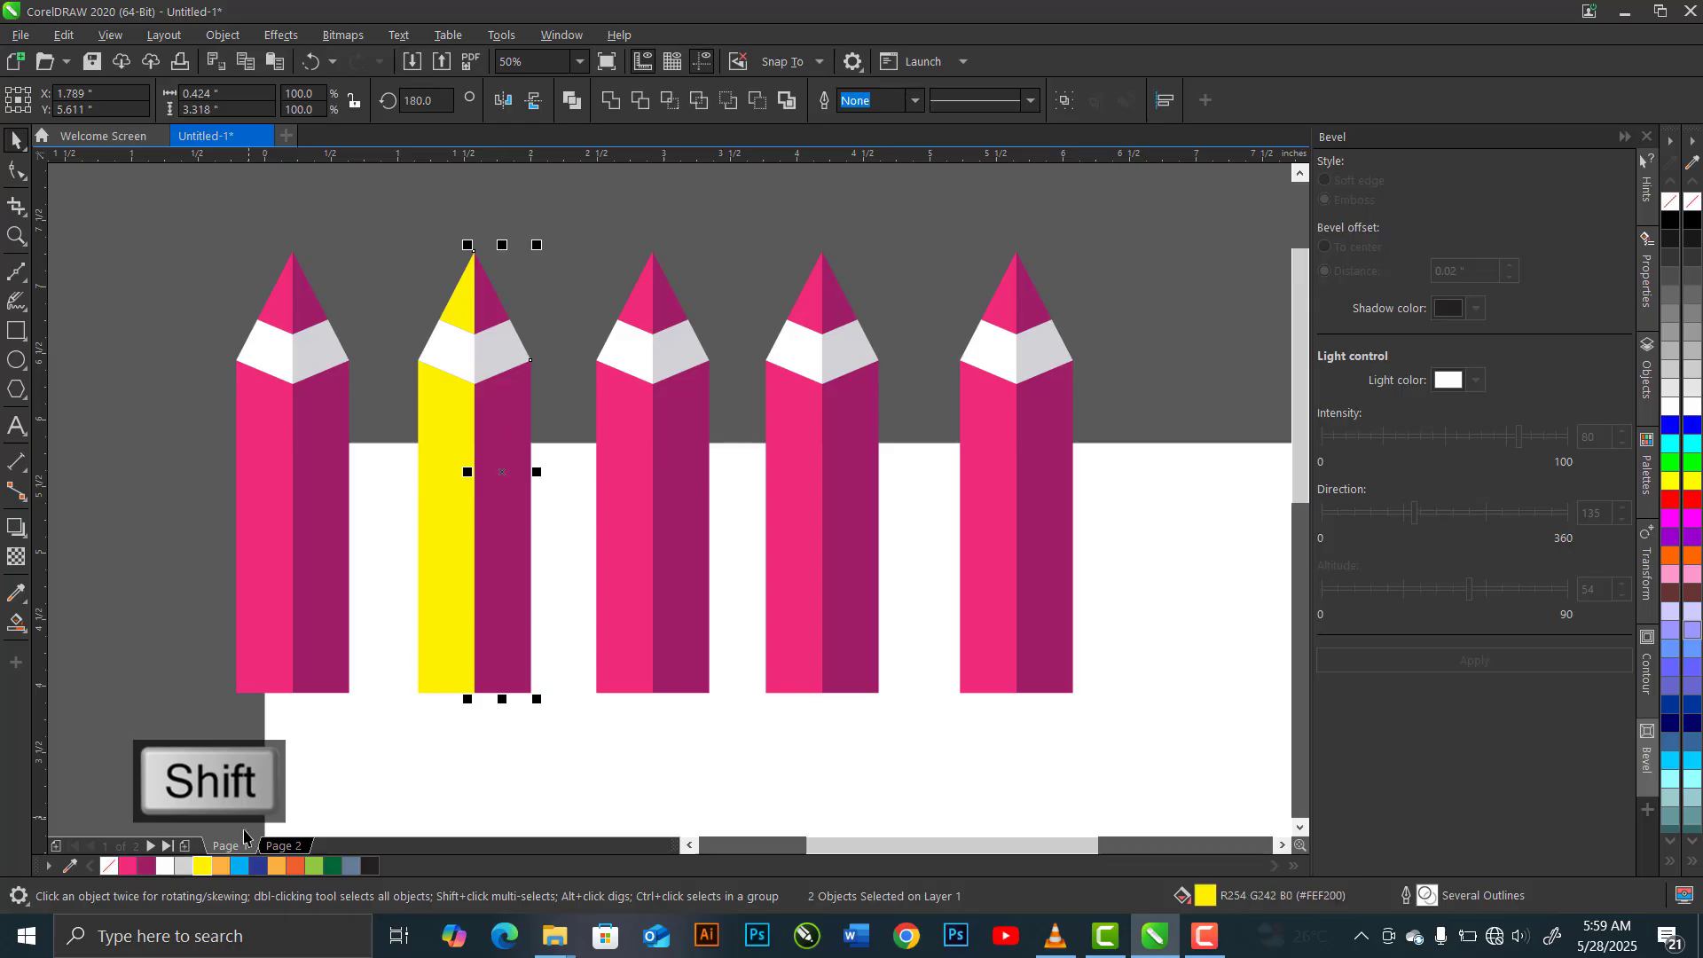
{"action": "left_click", "coordinate": [220, 867]}
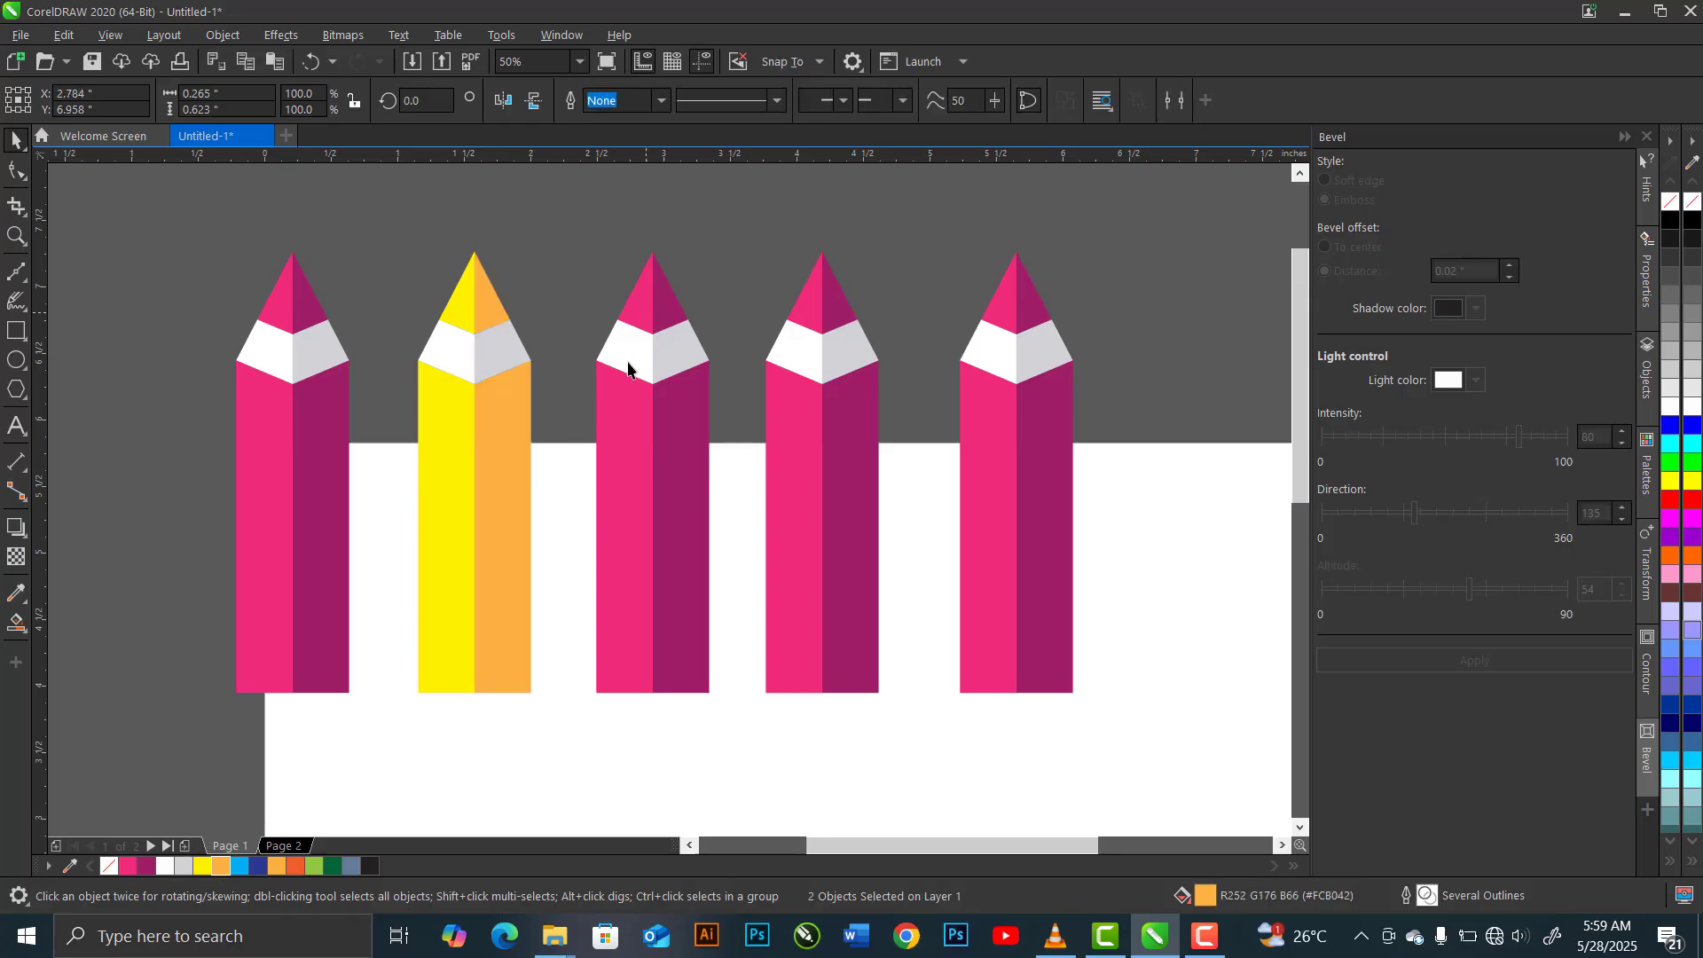
Recolour the third pencil's left tip and body light blue #00ADEF and its right tip and body dark blue #2B3894
{"action": "left_click", "coordinate": [614, 446], "text": "shift"}
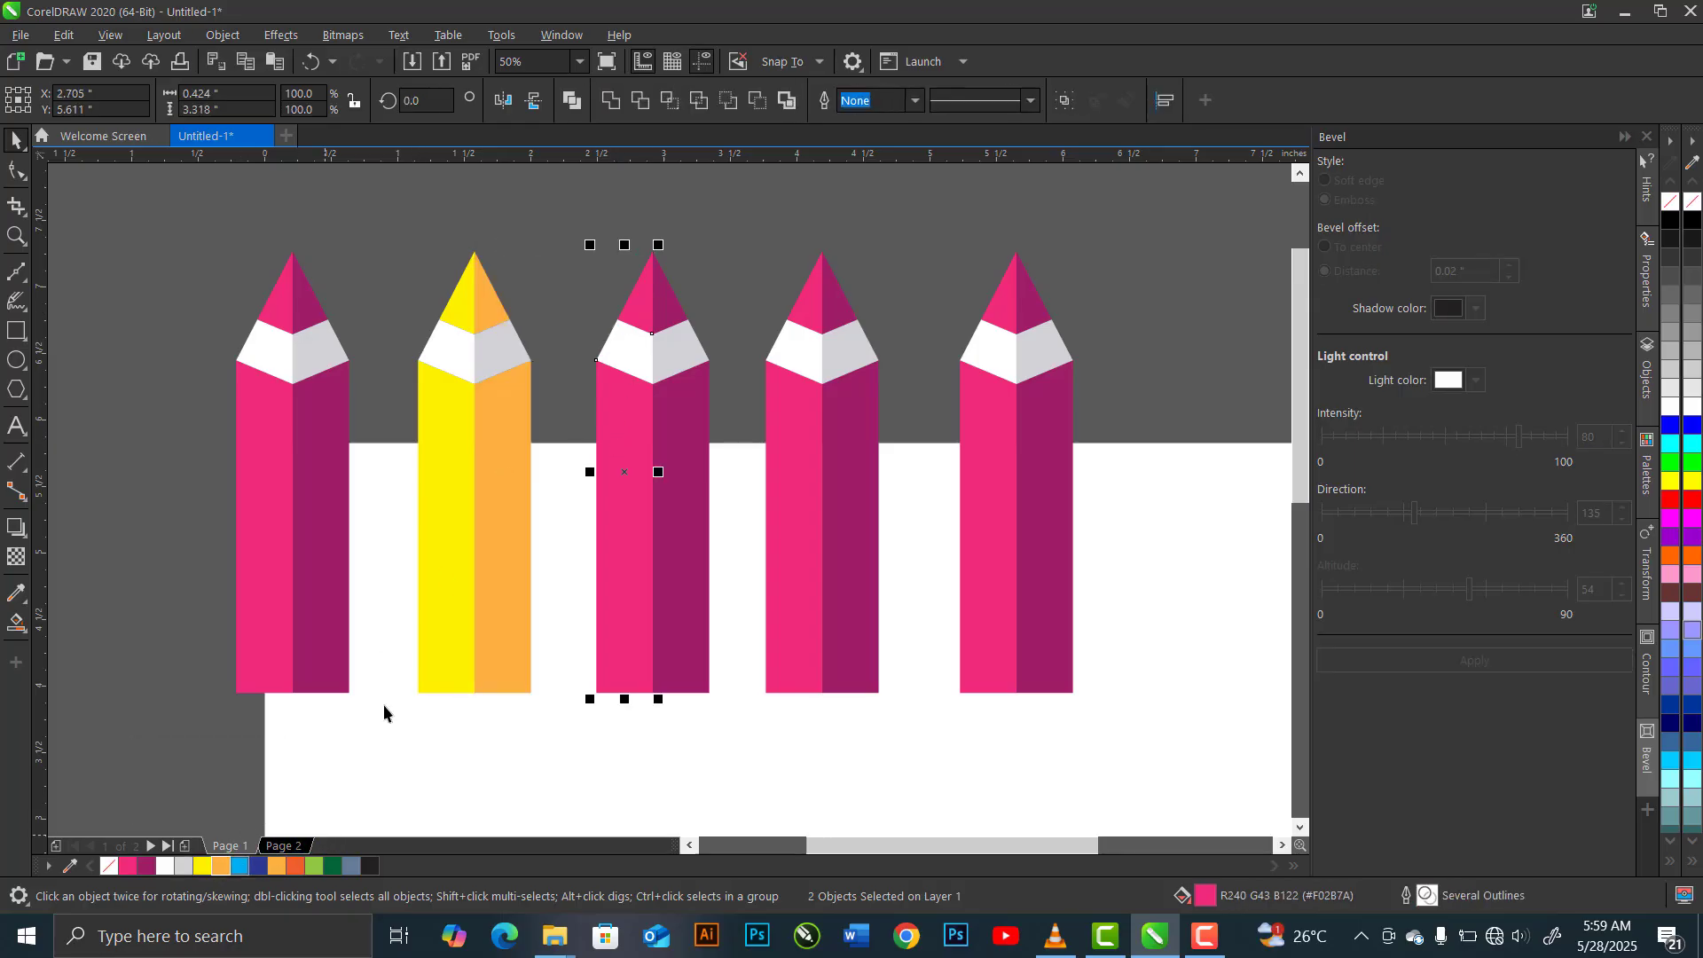
{"action": "left_click", "coordinate": [239, 867]}
{"action": "left_click", "coordinate": [673, 305]}
{"action": "left_click", "coordinate": [684, 452], "text": "shift"}
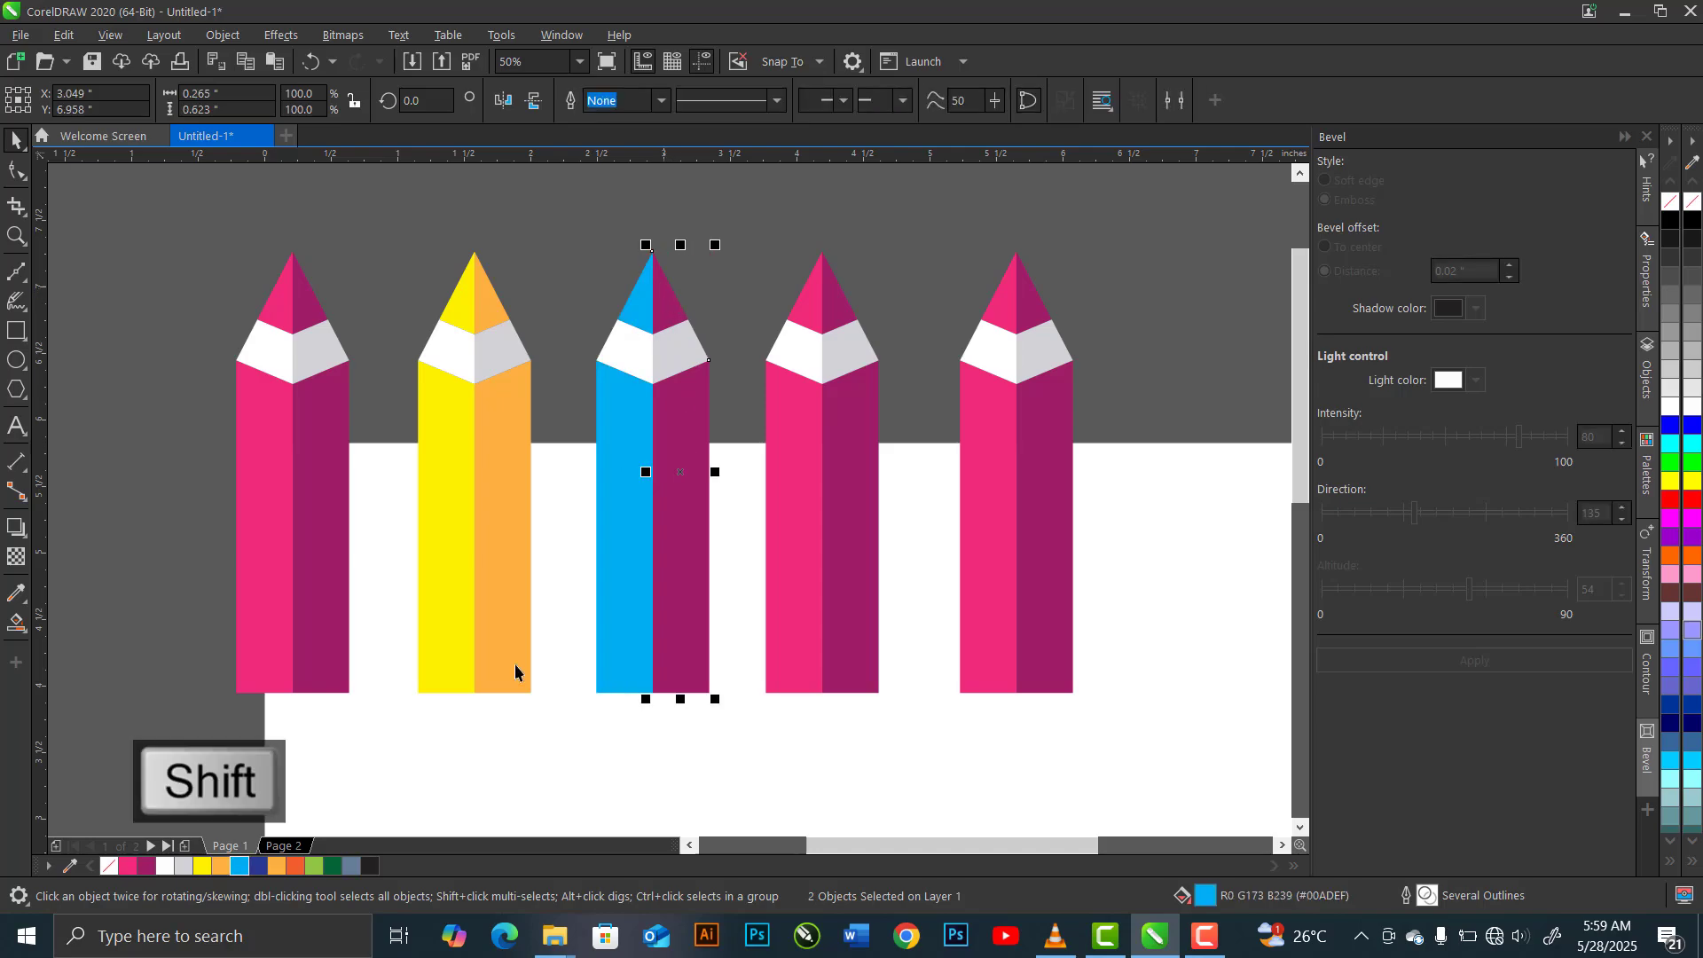
{"action": "left_click", "coordinate": [259, 866]}
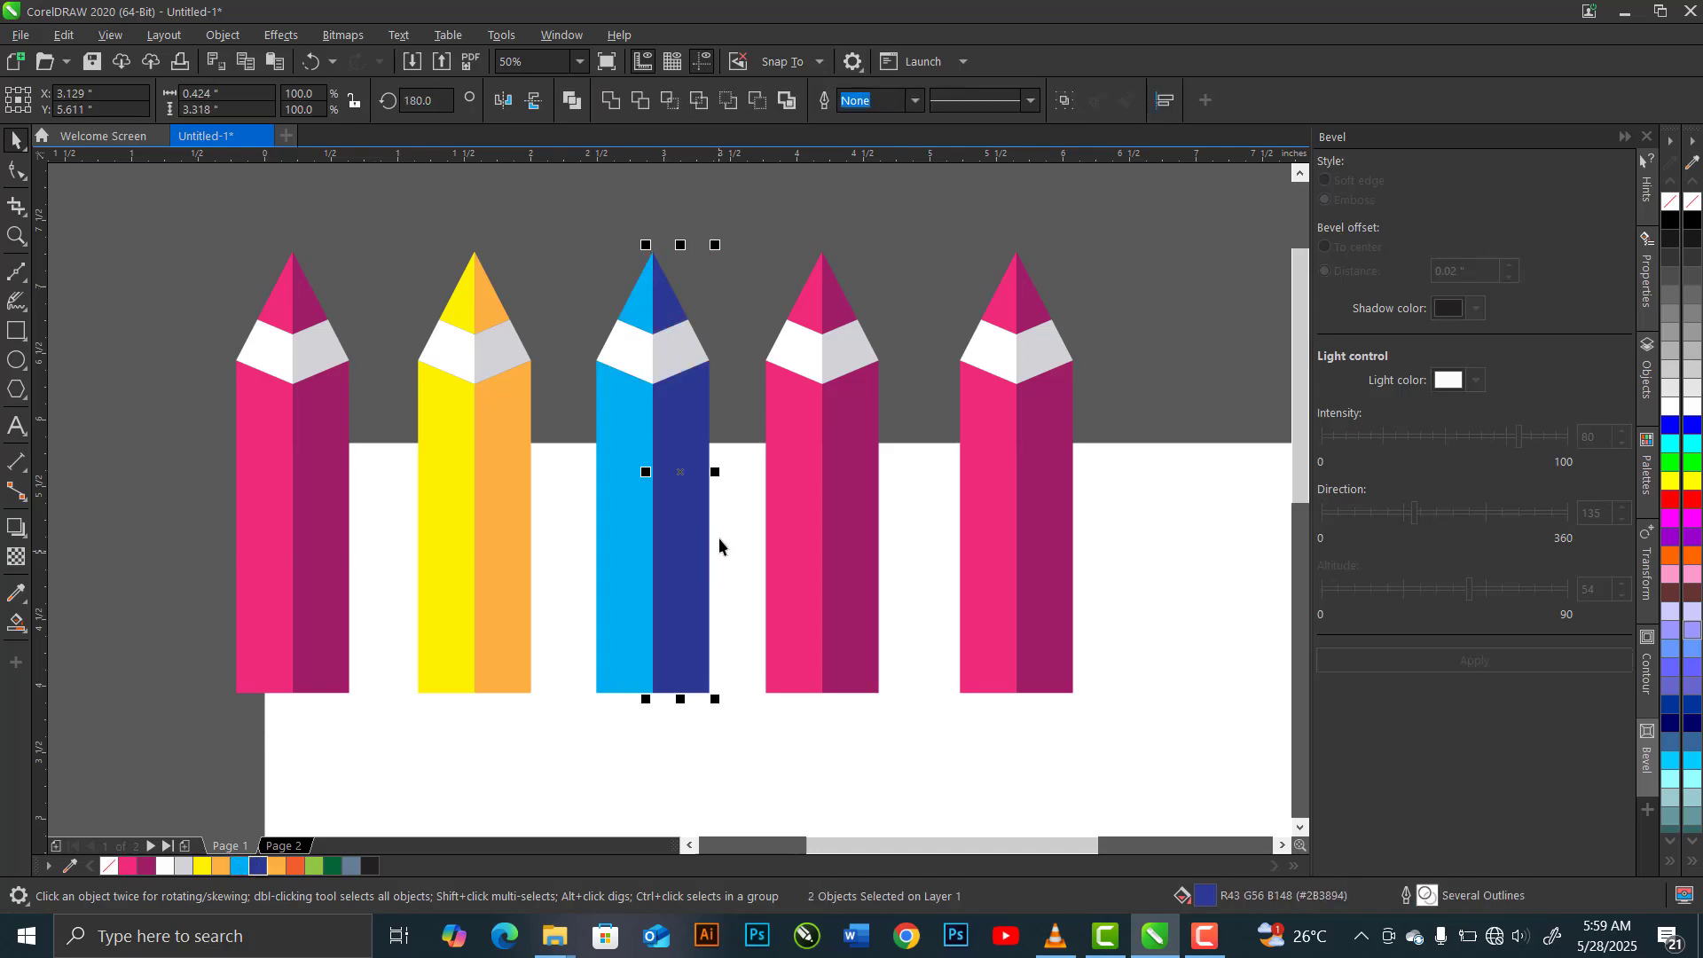
Recolour the fourth pencil's left tip and body light orange and its right tip and body deep orange #F25C2A
{"action": "left_click", "coordinate": [804, 315]}
{"action": "left_click", "coordinate": [786, 430], "text": "shift"}
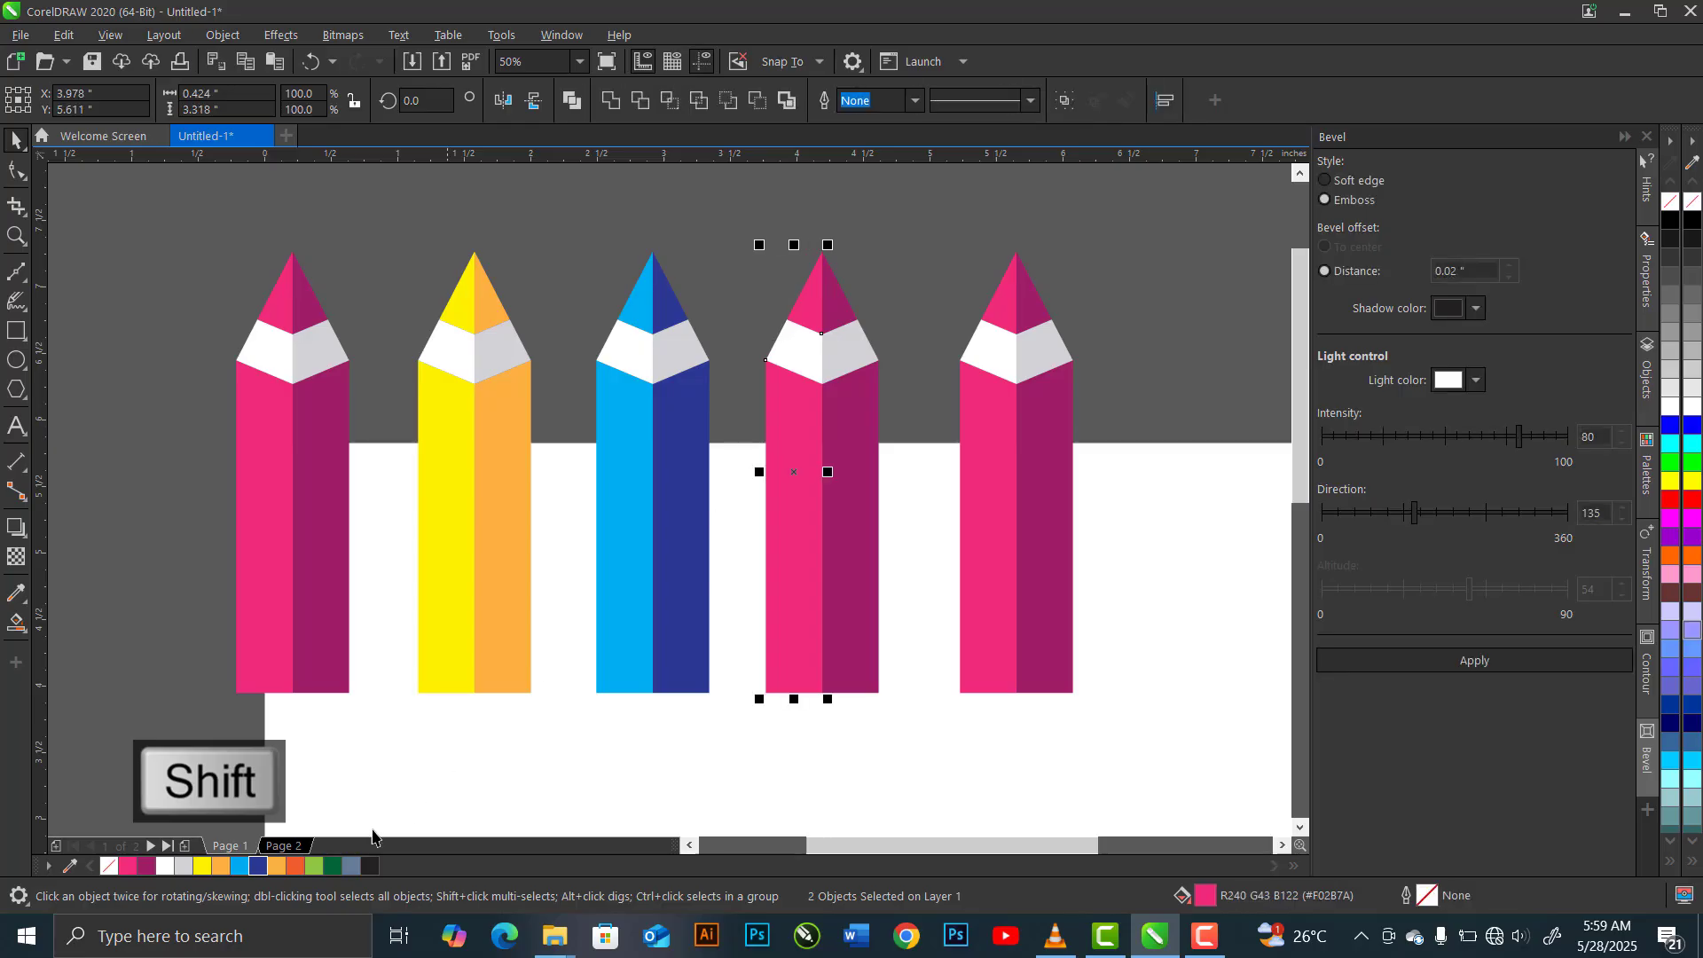
{"action": "left_click", "coordinate": [276, 867]}
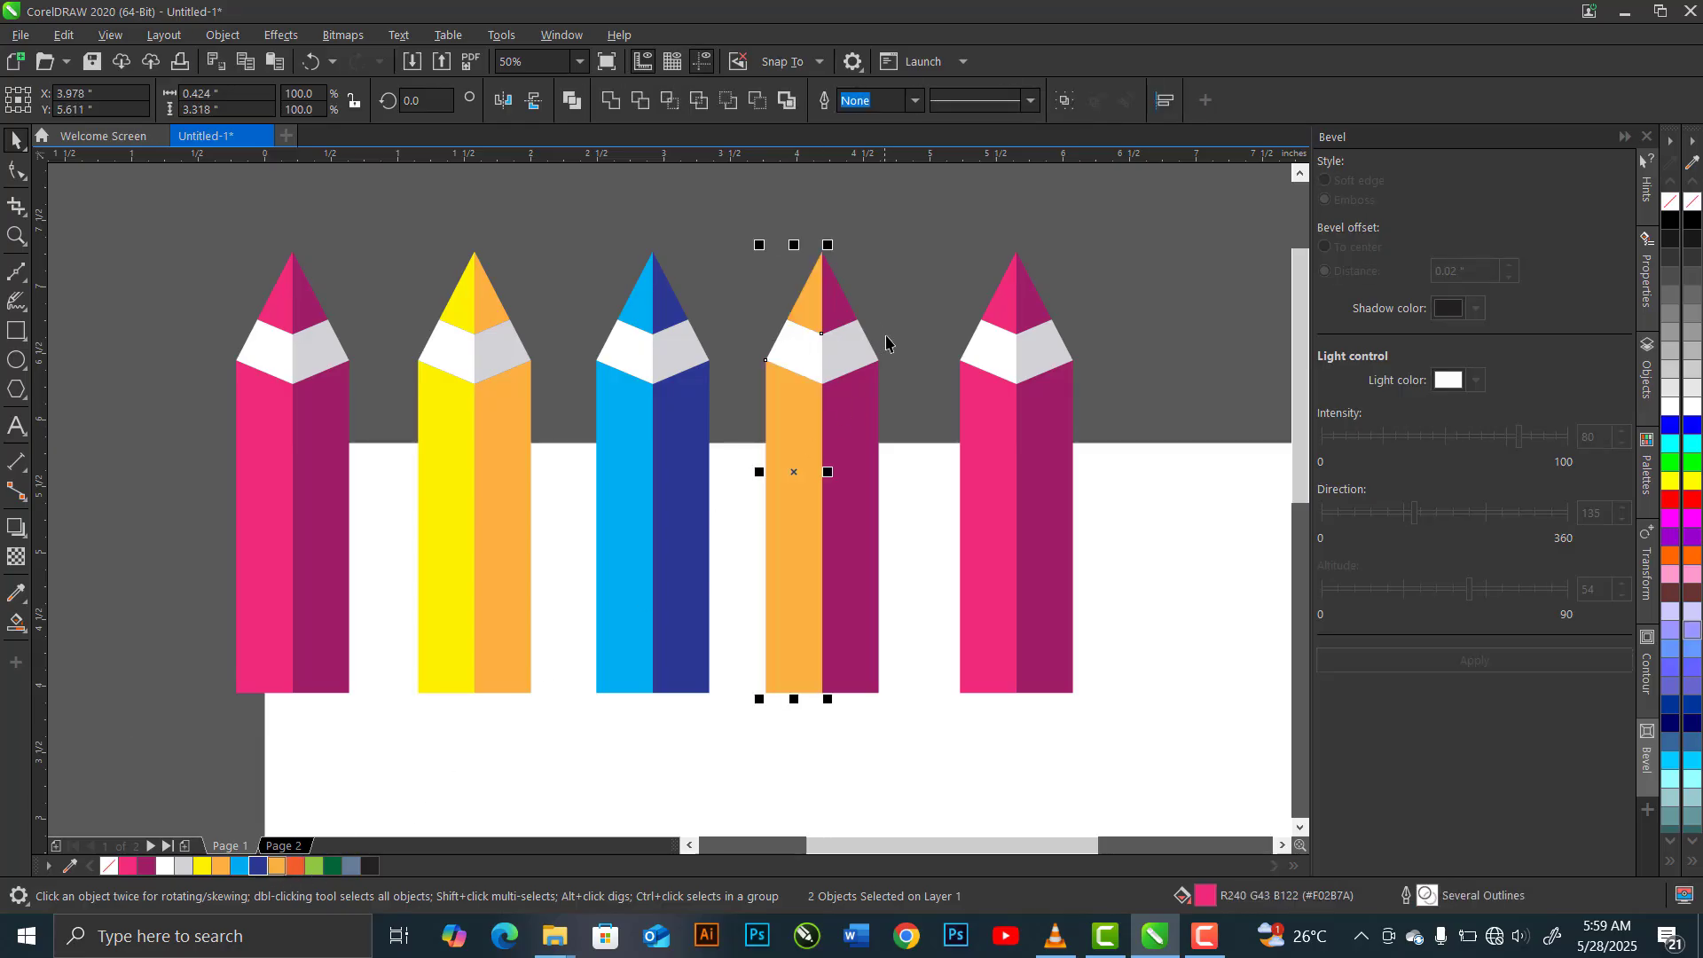
{"action": "left_click", "coordinate": [843, 309]}
{"action": "left_click", "coordinate": [847, 448], "text": "shift"}
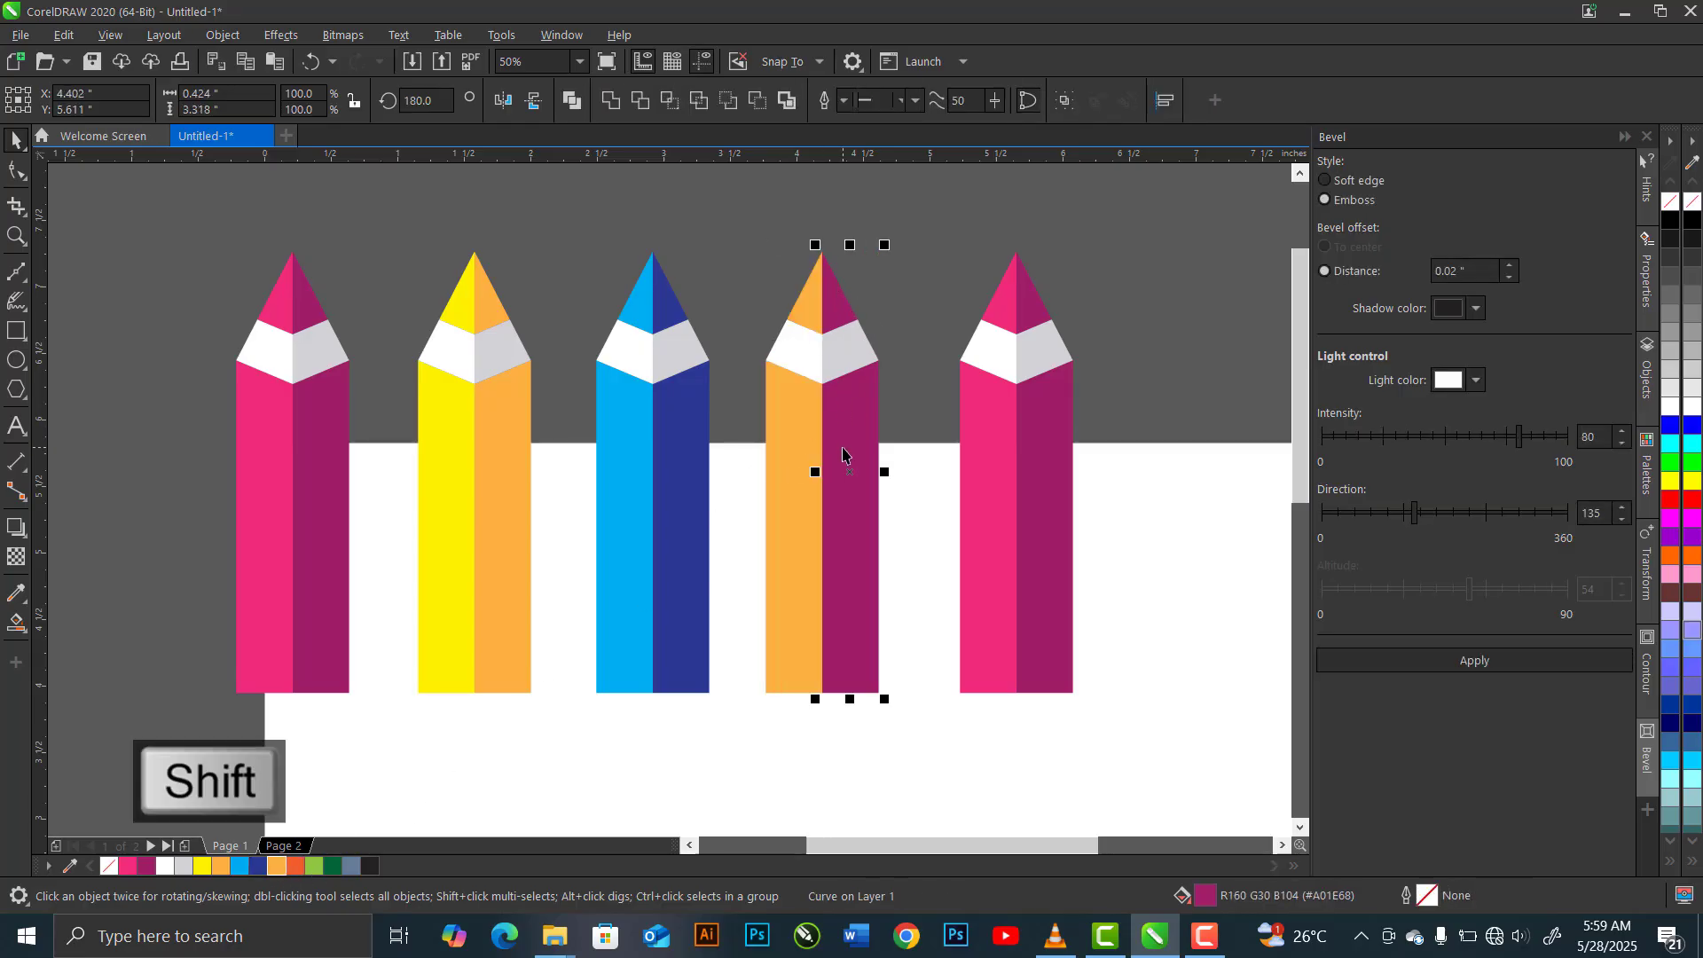
{"action": "left_click", "coordinate": [295, 866]}
Recolour the fifth pencil's left tip and body light green and its right tip and body dark green #006636
{"action": "left_click", "coordinate": [1002, 318]}
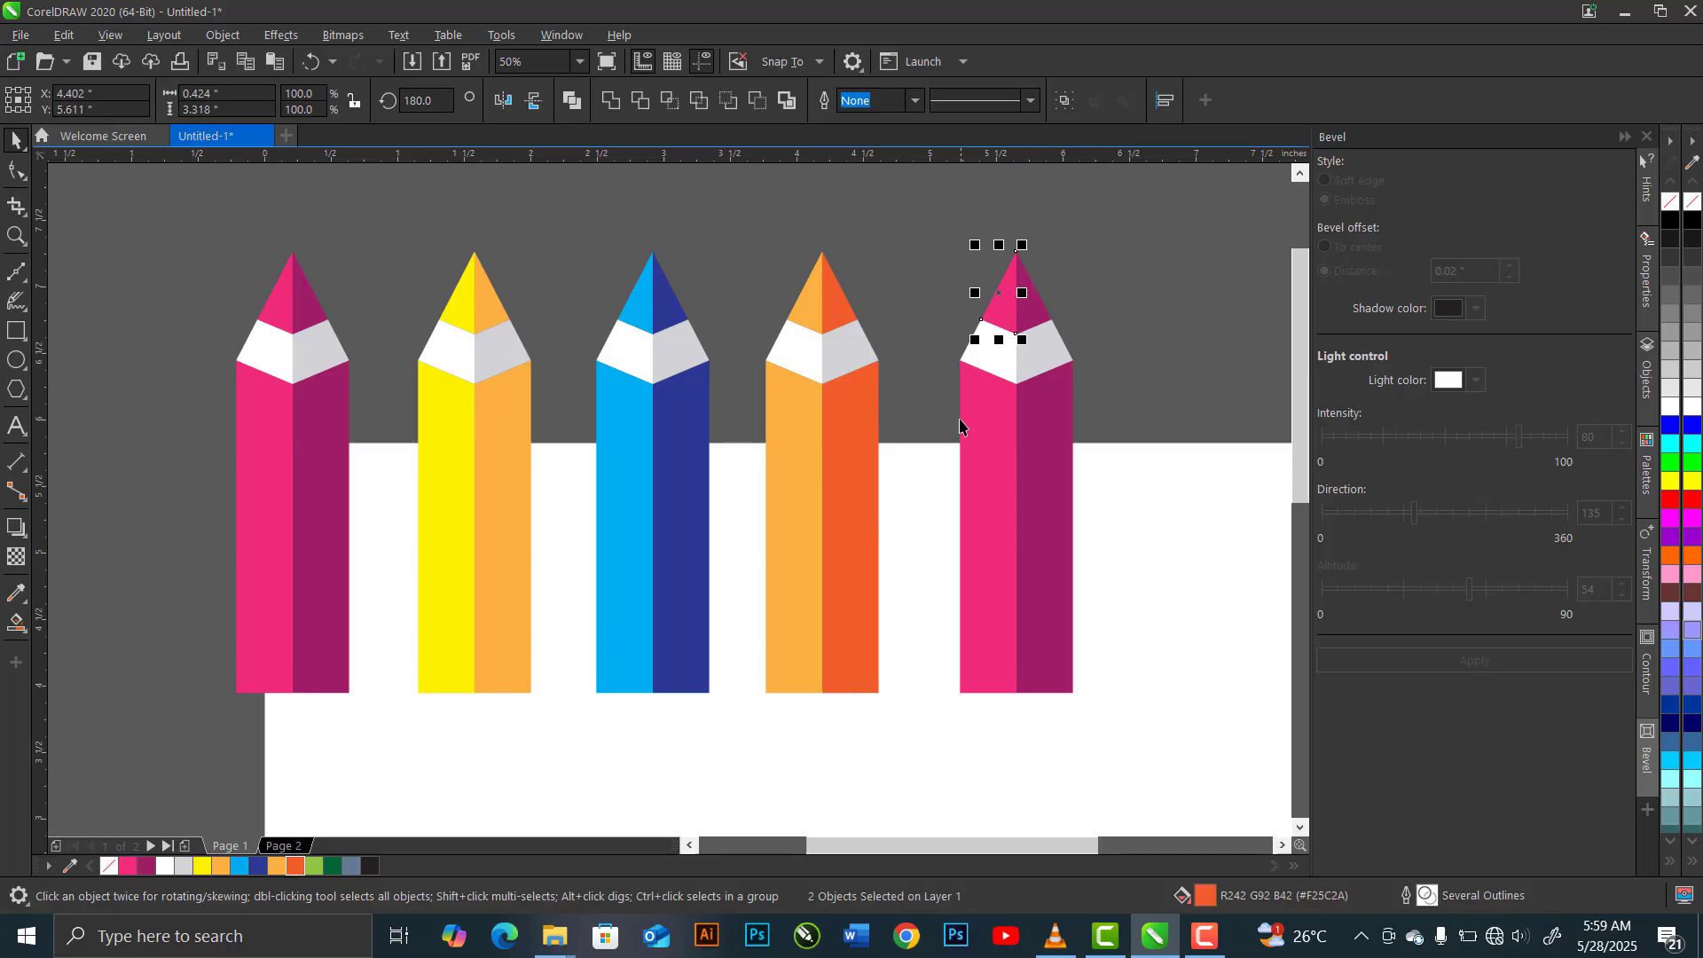
{"action": "left_click", "coordinate": [316, 867]}
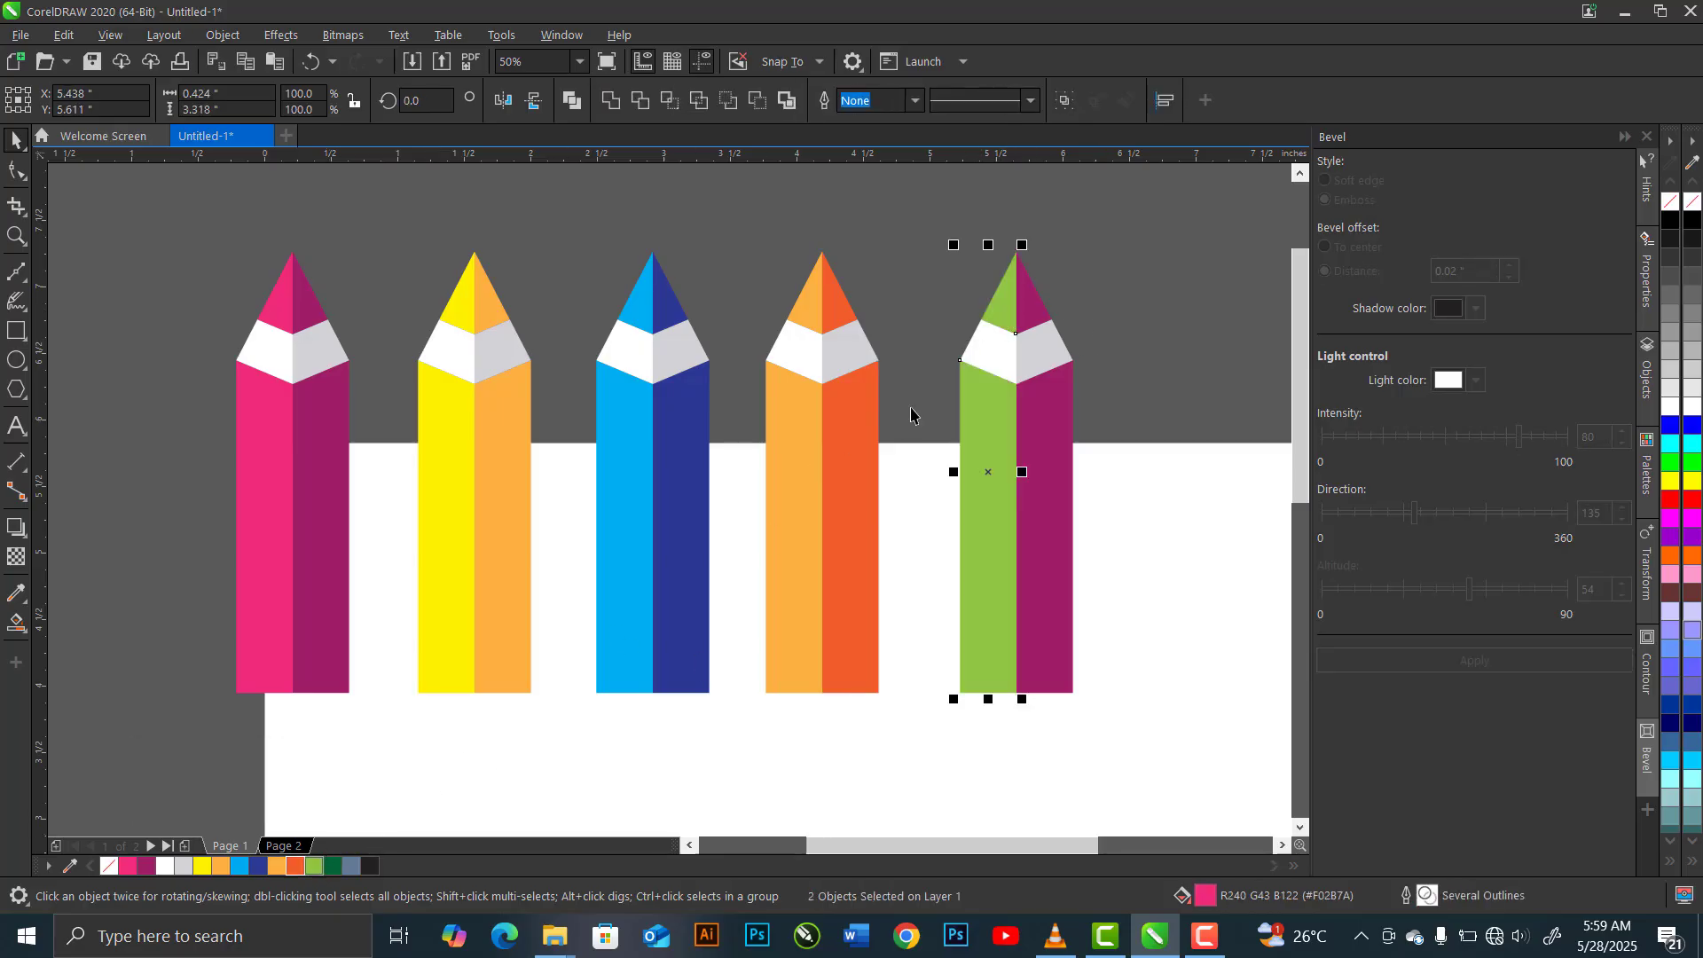
{"action": "left_click", "coordinate": [1036, 302]}
{"action": "left_click", "coordinate": [1045, 486], "text": "shift"}
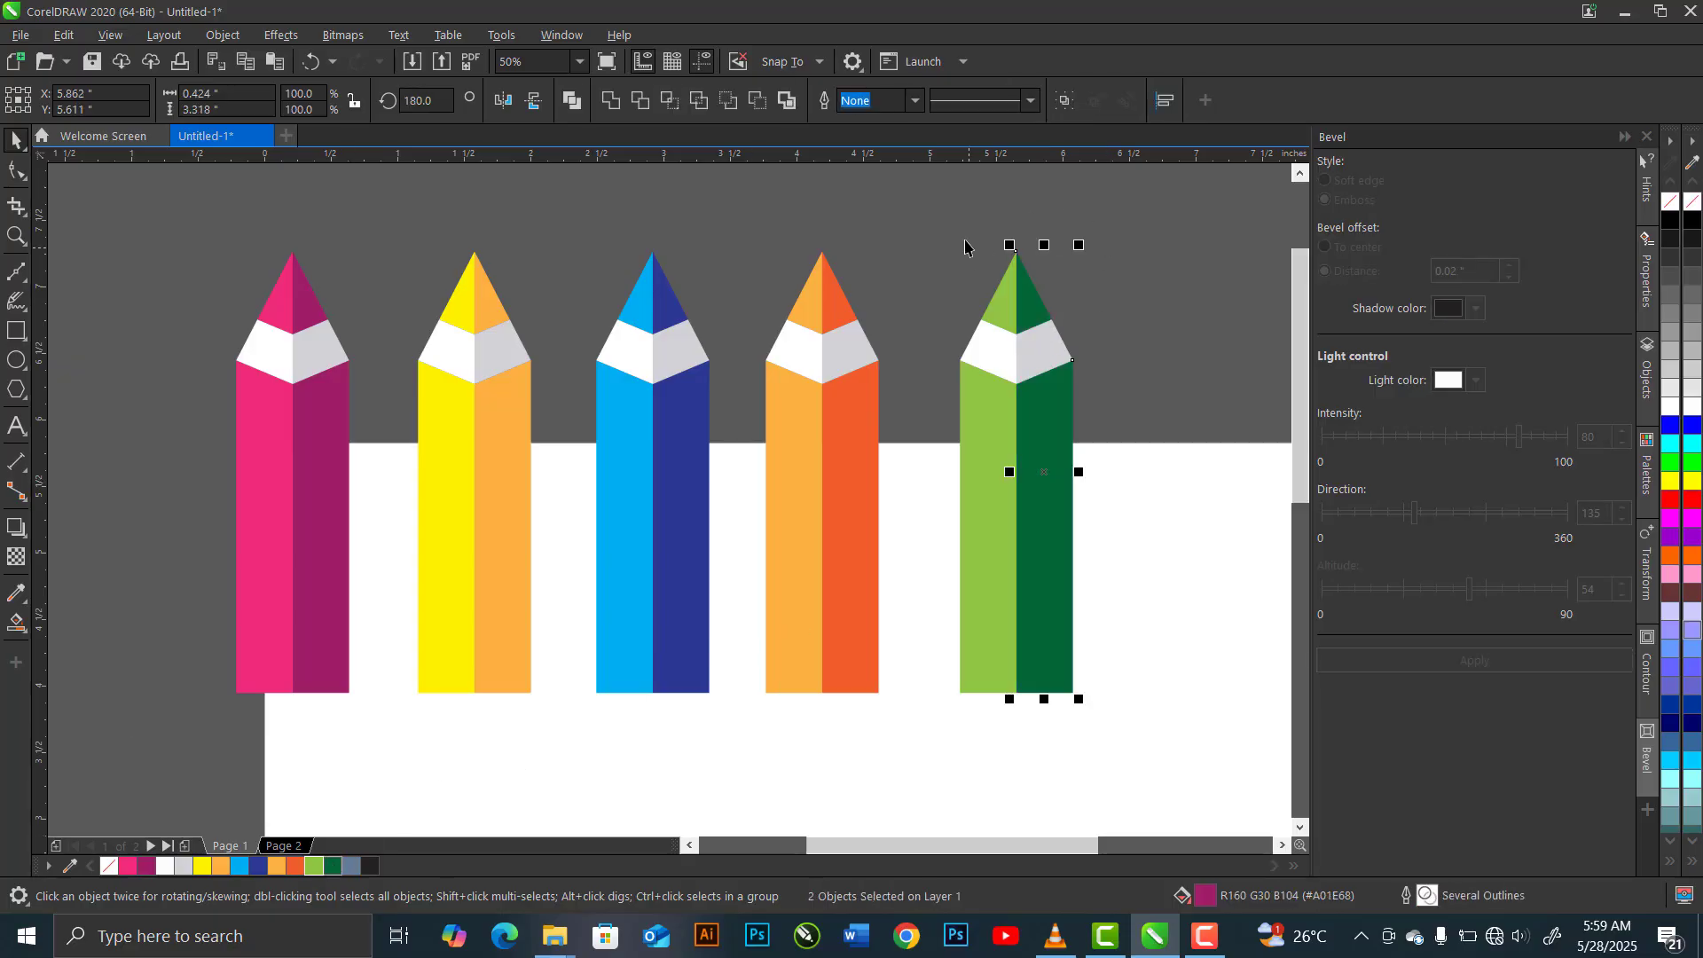
Group the parts of the green, orange and blue pencils, making each pencil its own separate group
{"action": "left_click_drag", "start_coordinate": [904, 214], "coordinate": [1173, 753]}
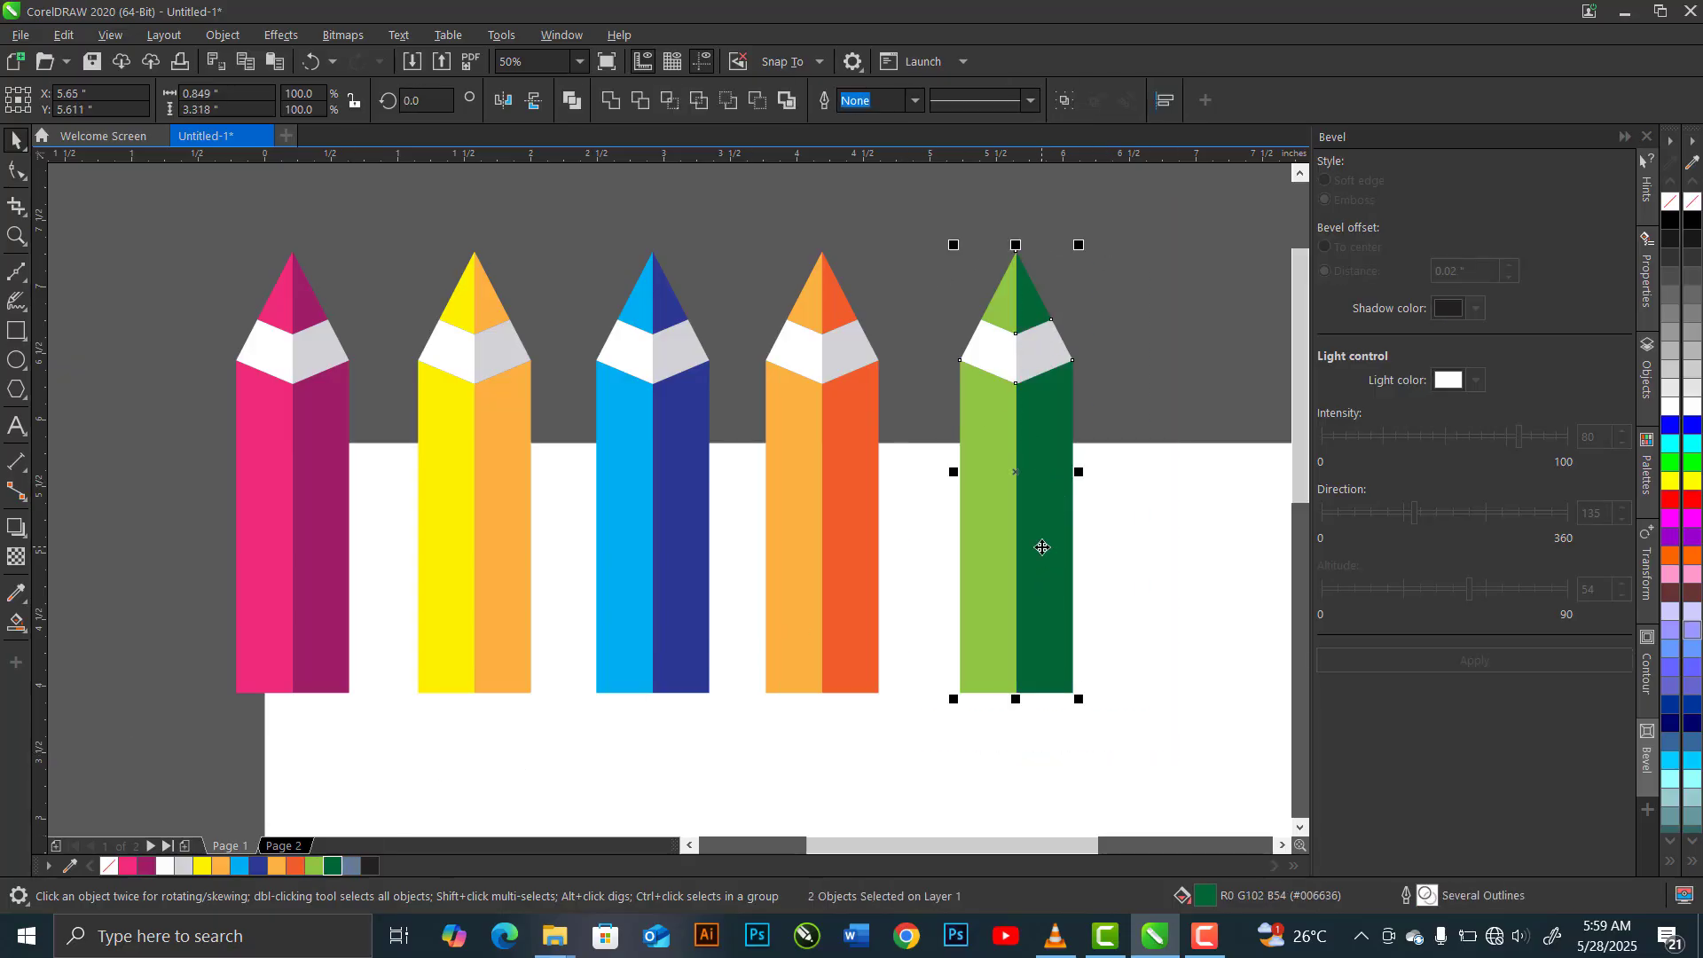
{"action": "right_click", "coordinate": [1042, 548]}
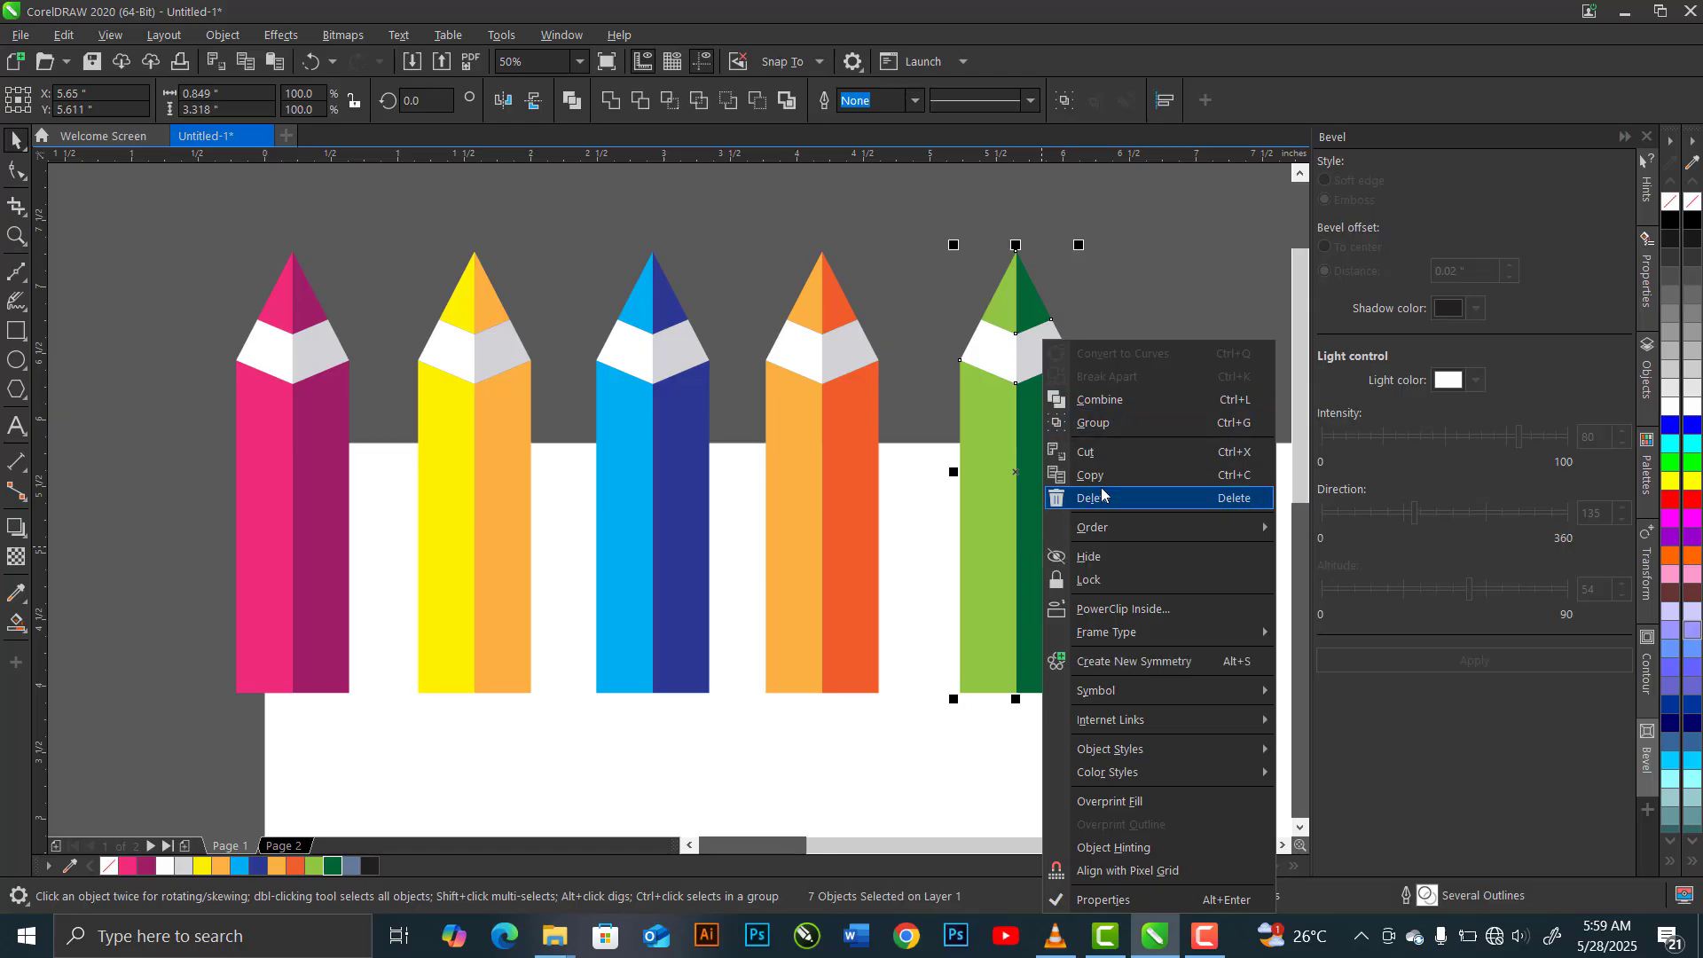
{"action": "left_click", "coordinate": [1112, 424]}
{"action": "left_click_drag", "start_coordinate": [722, 218], "coordinate": [914, 736]}
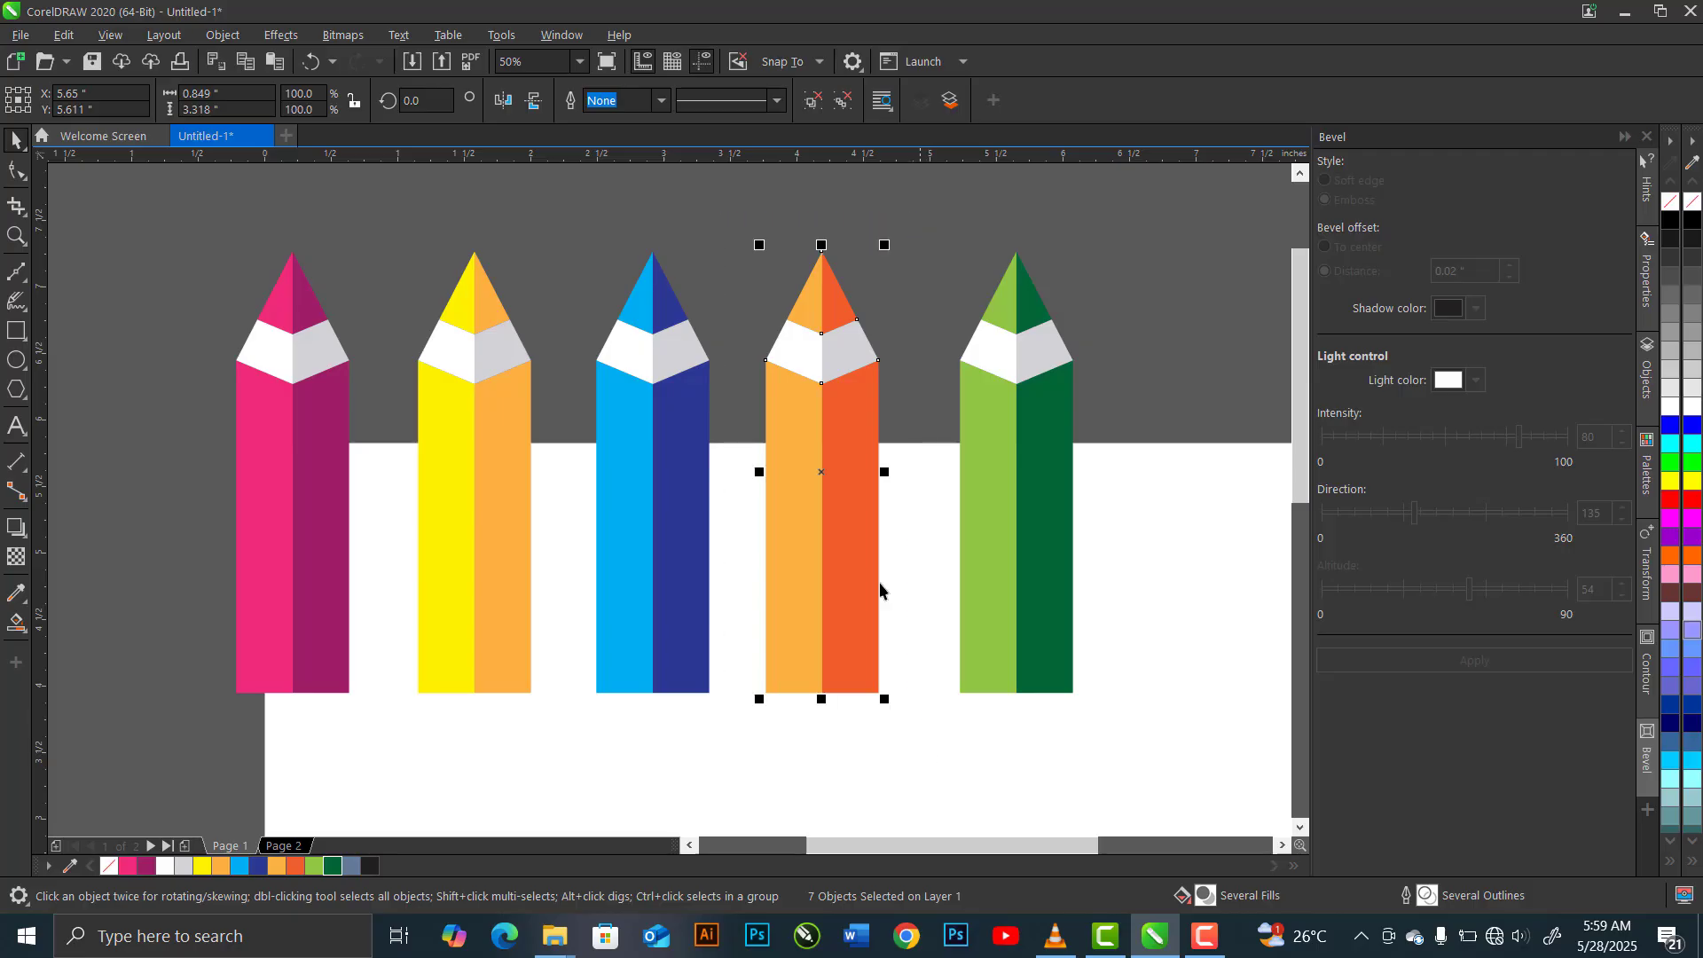
{"action": "key", "text": "ctrl+g"}
{"action": "left_click", "coordinate": [1061, 104]}
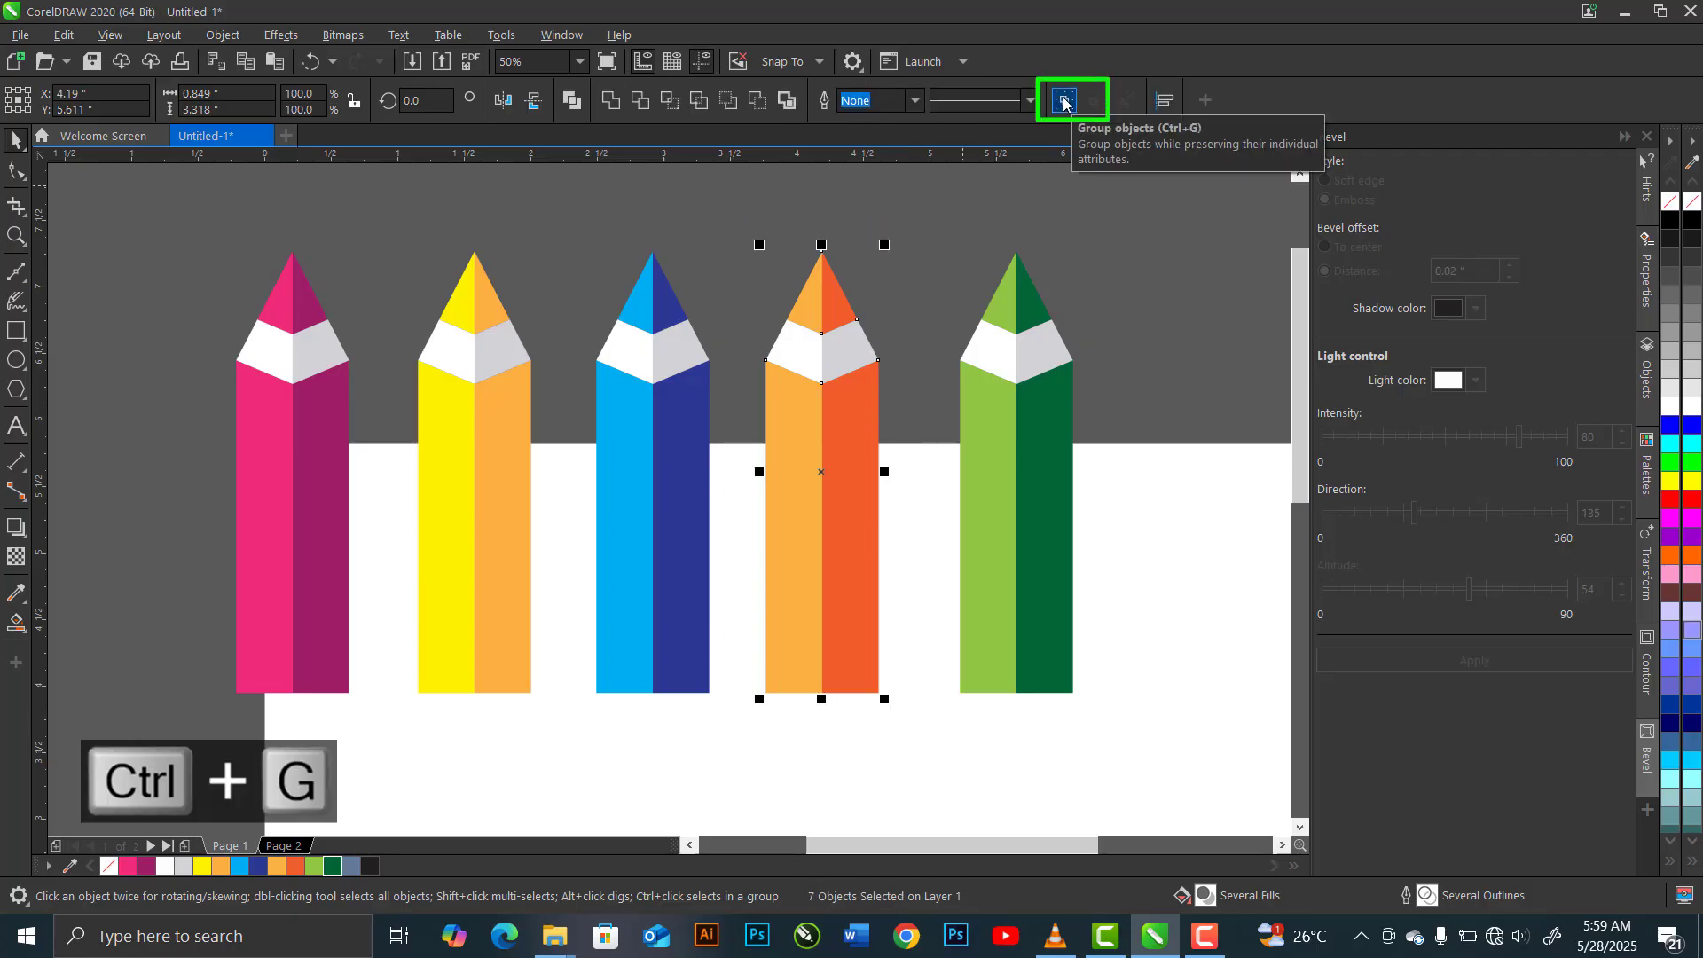
{"action": "left_click_drag", "start_coordinate": [563, 211], "coordinate": [746, 743]}
{"action": "key", "text": "ctrl+g"}
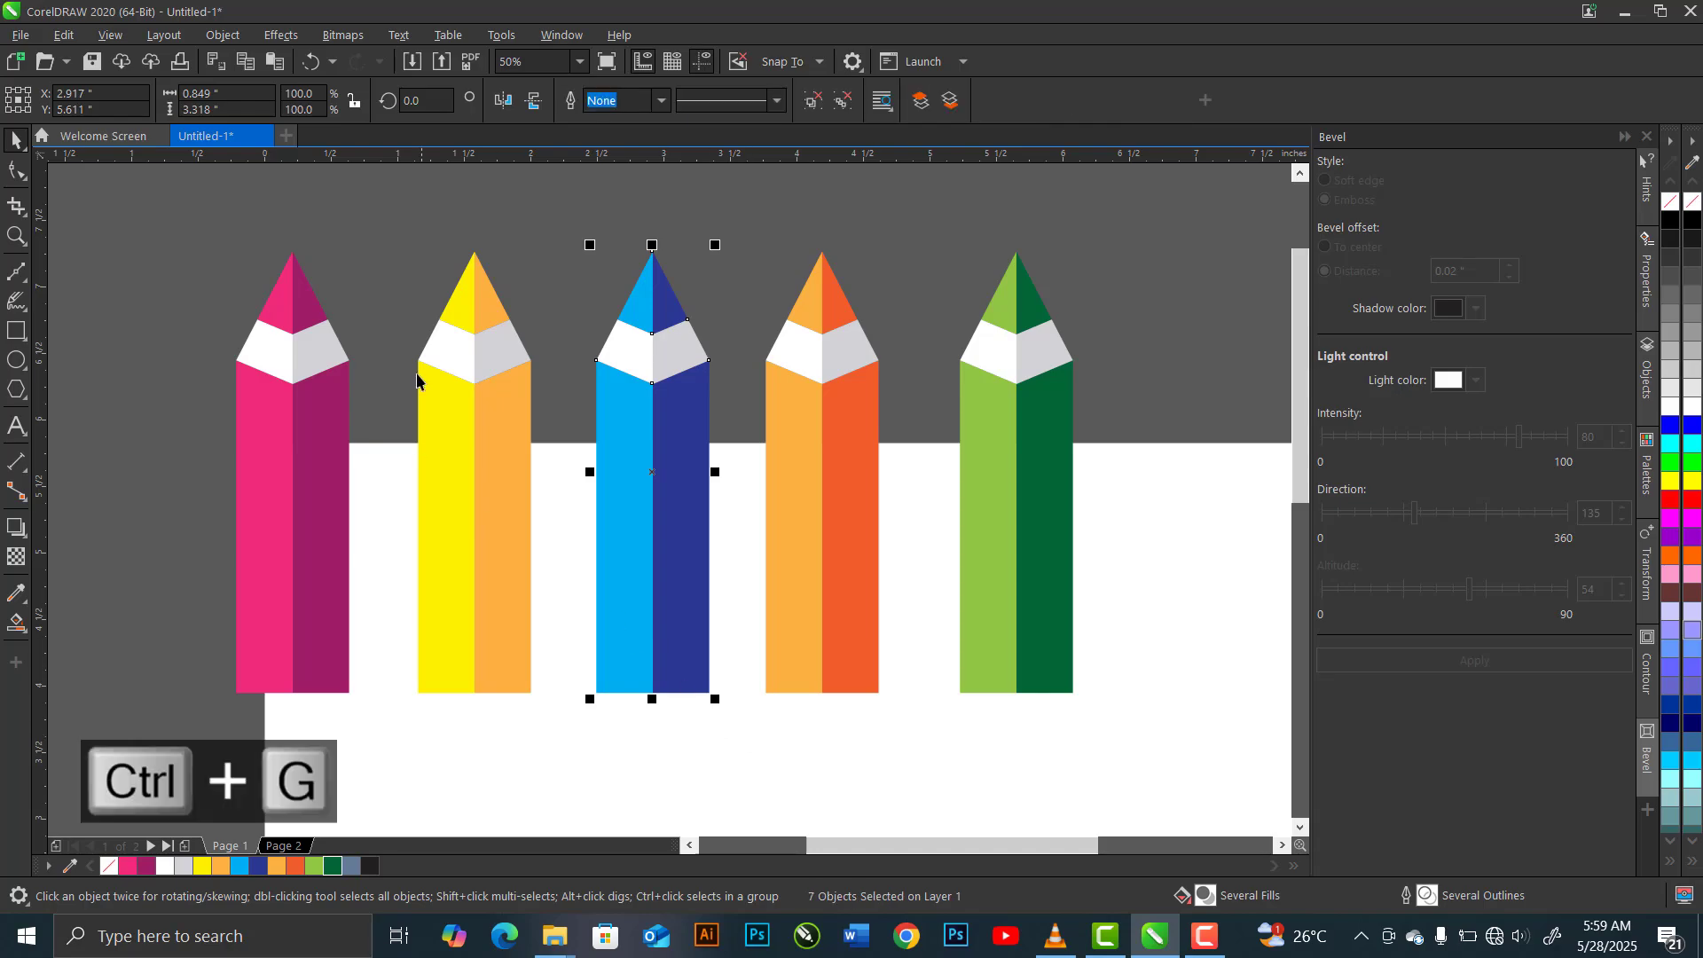
Group the parts of the yellow pencil and of the pink pencil, making each one its own separate group
{"action": "left_click_drag", "start_coordinate": [564, 705], "coordinate": [564, 705]}
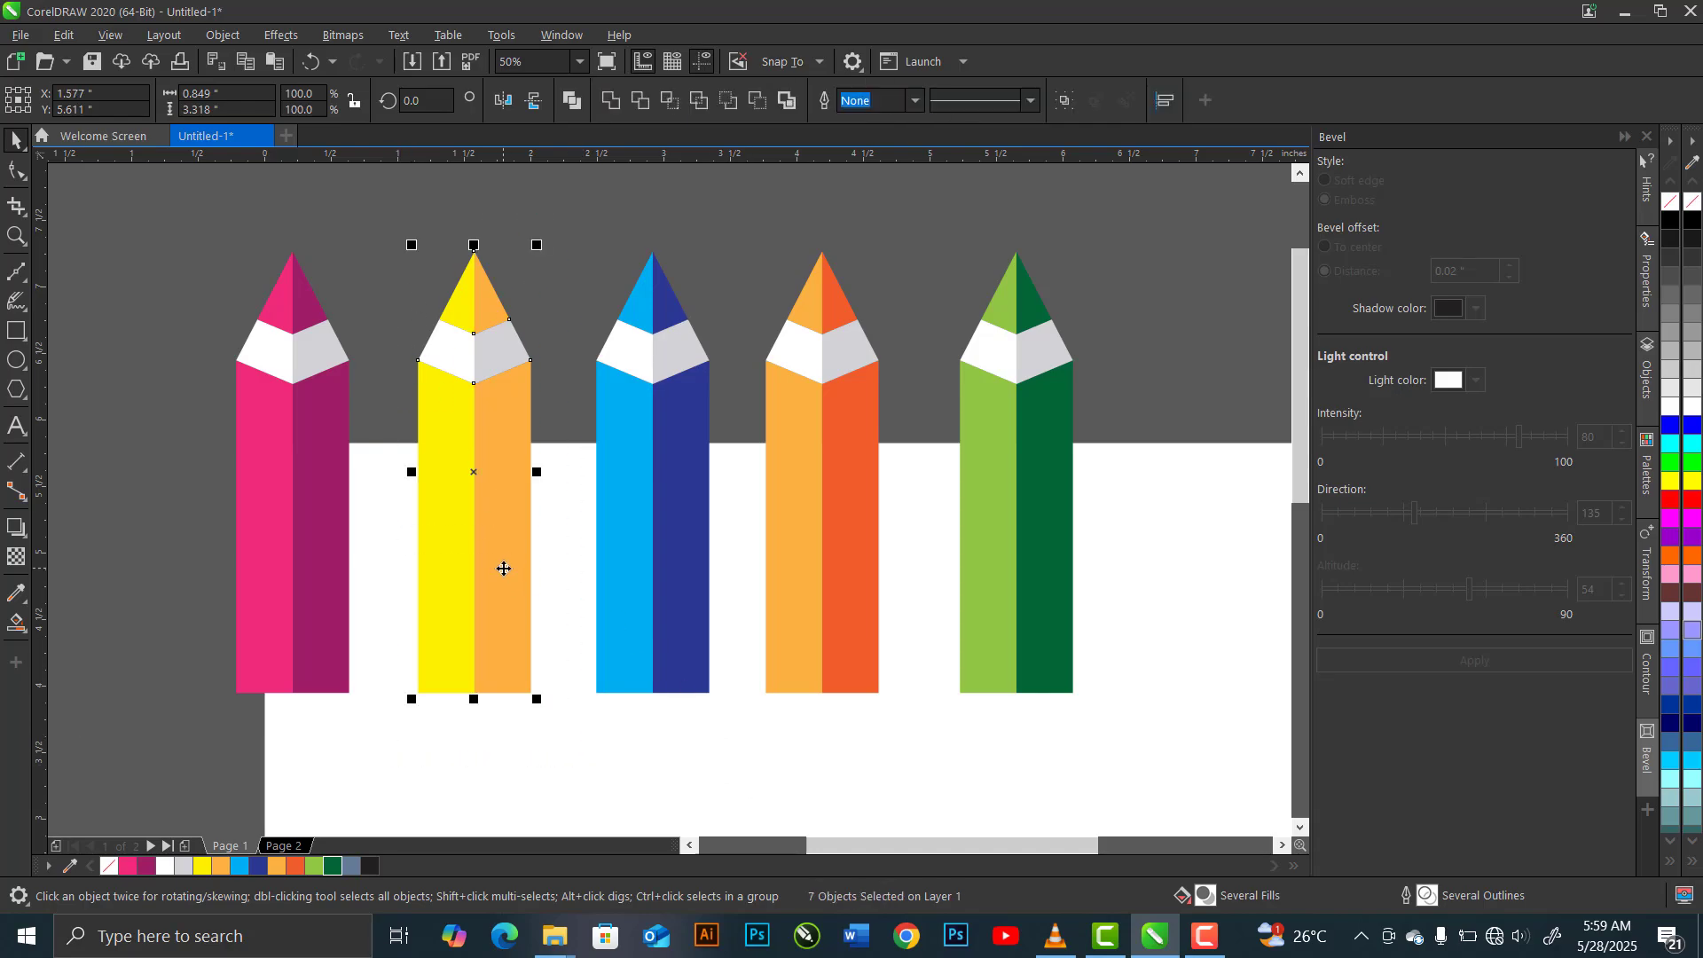
{"action": "right_click", "coordinate": [502, 571]}
{"action": "left_click", "coordinate": [582, 422]}
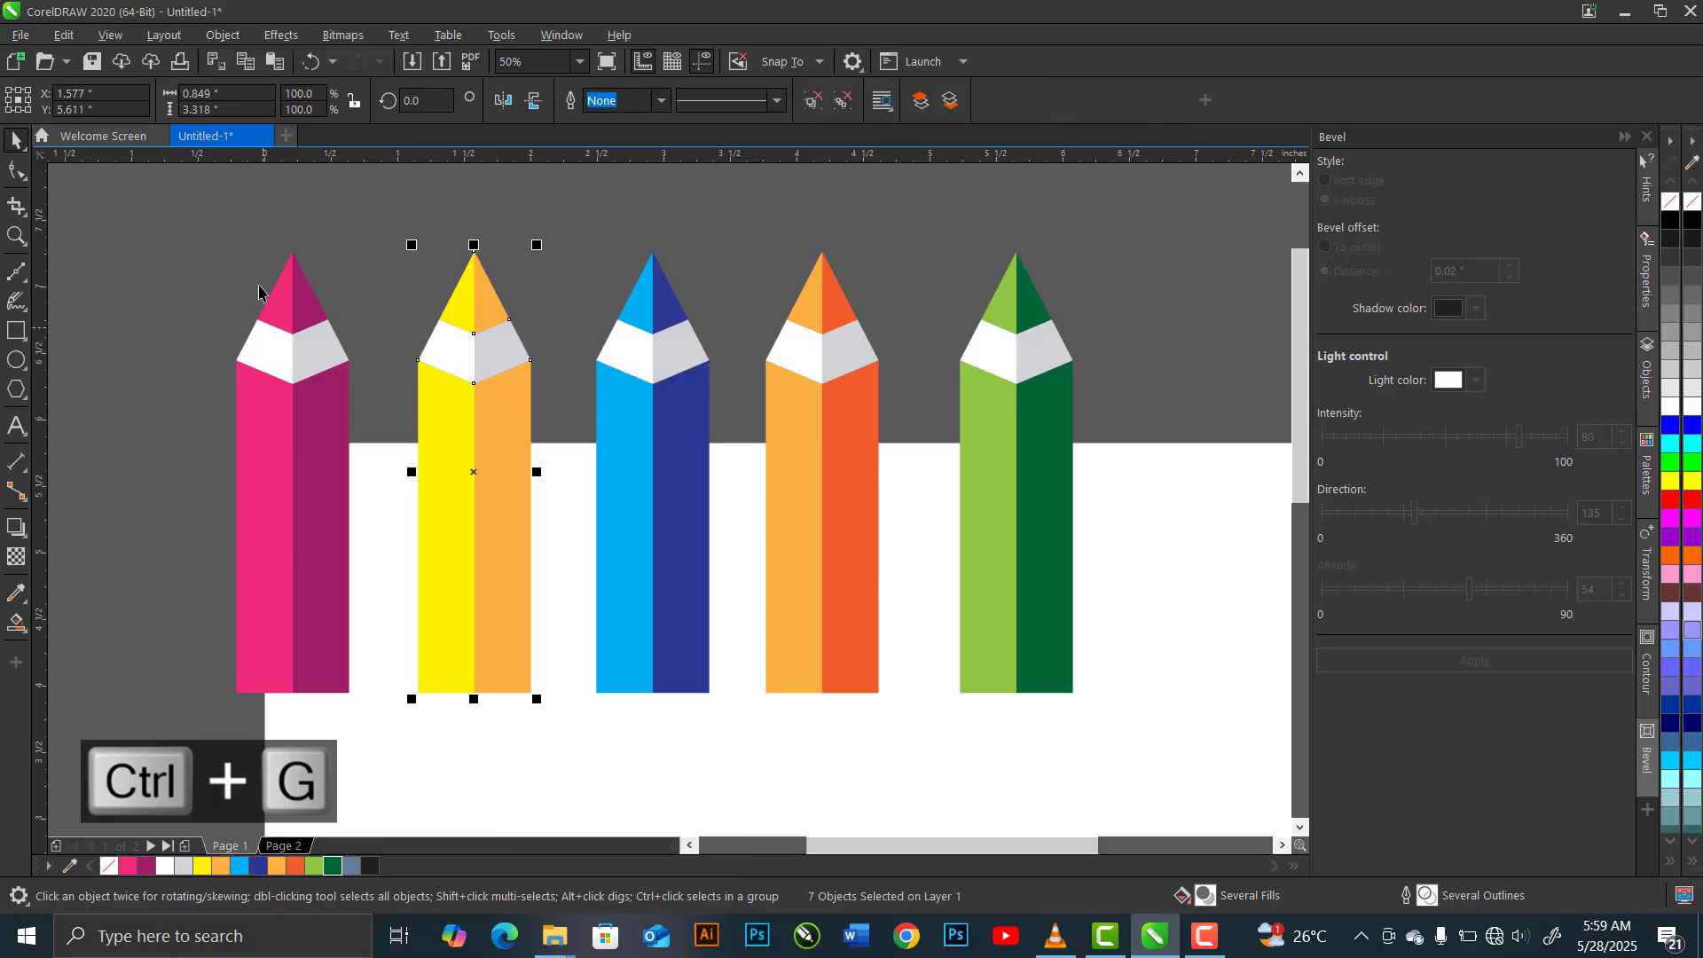
{"action": "left_click_drag", "start_coordinate": [378, 664], "coordinate": [383, 741]}
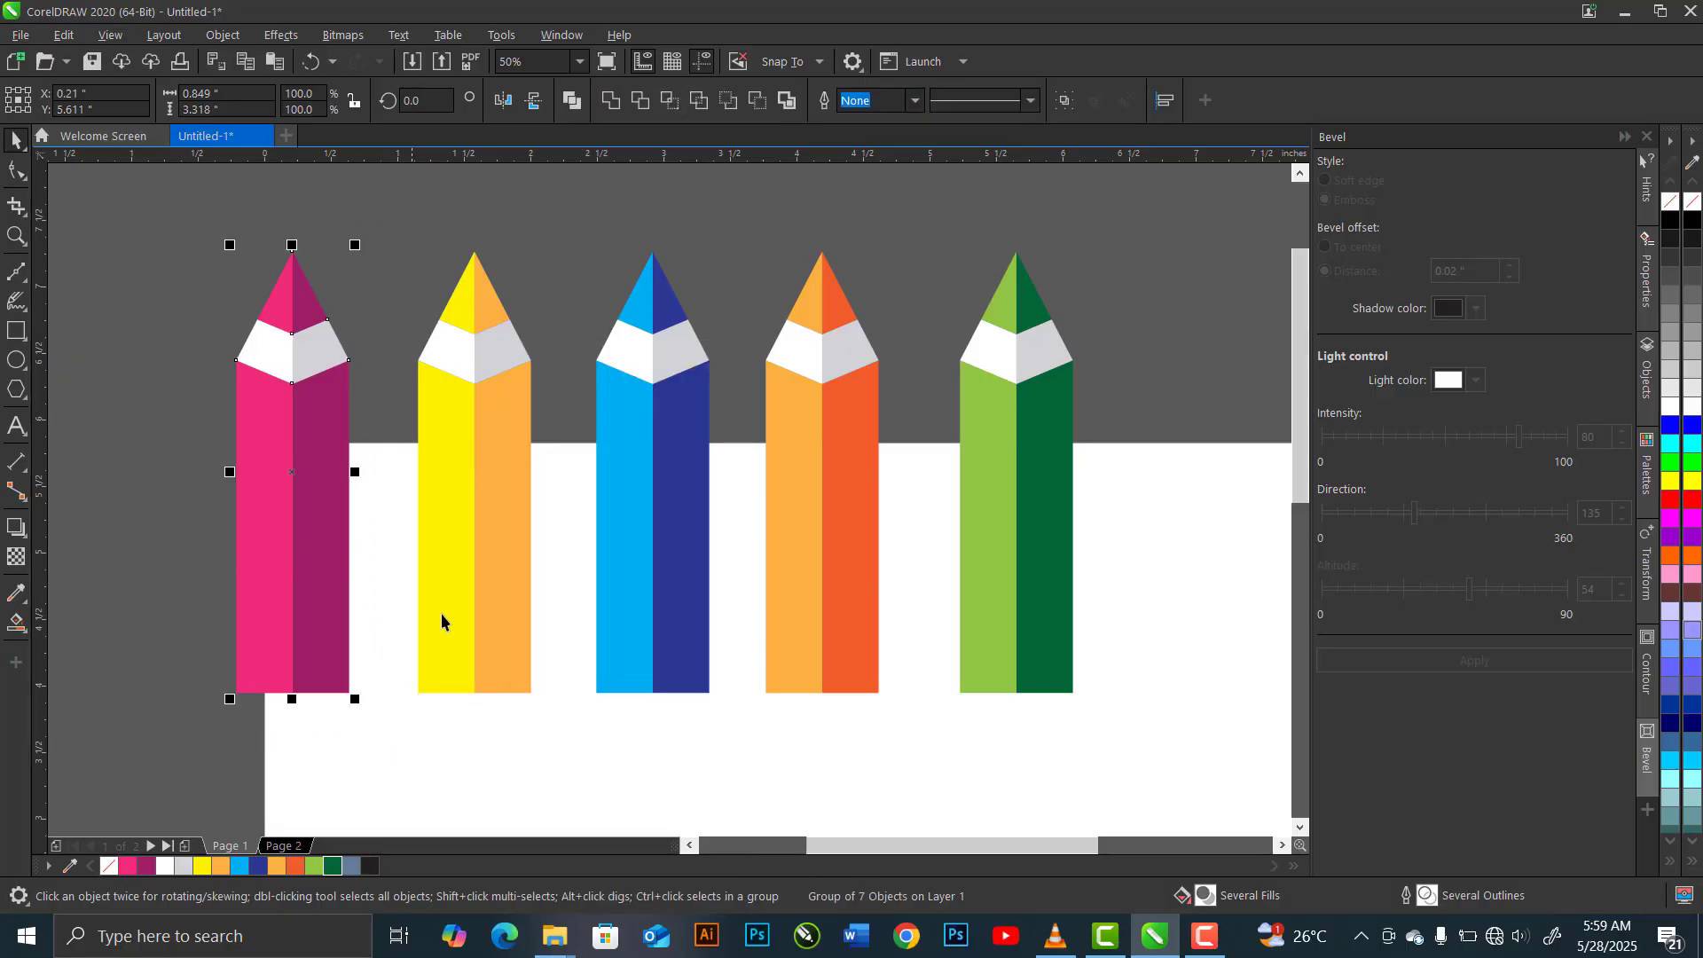
{"action": "left_click", "coordinate": [1066, 102]}
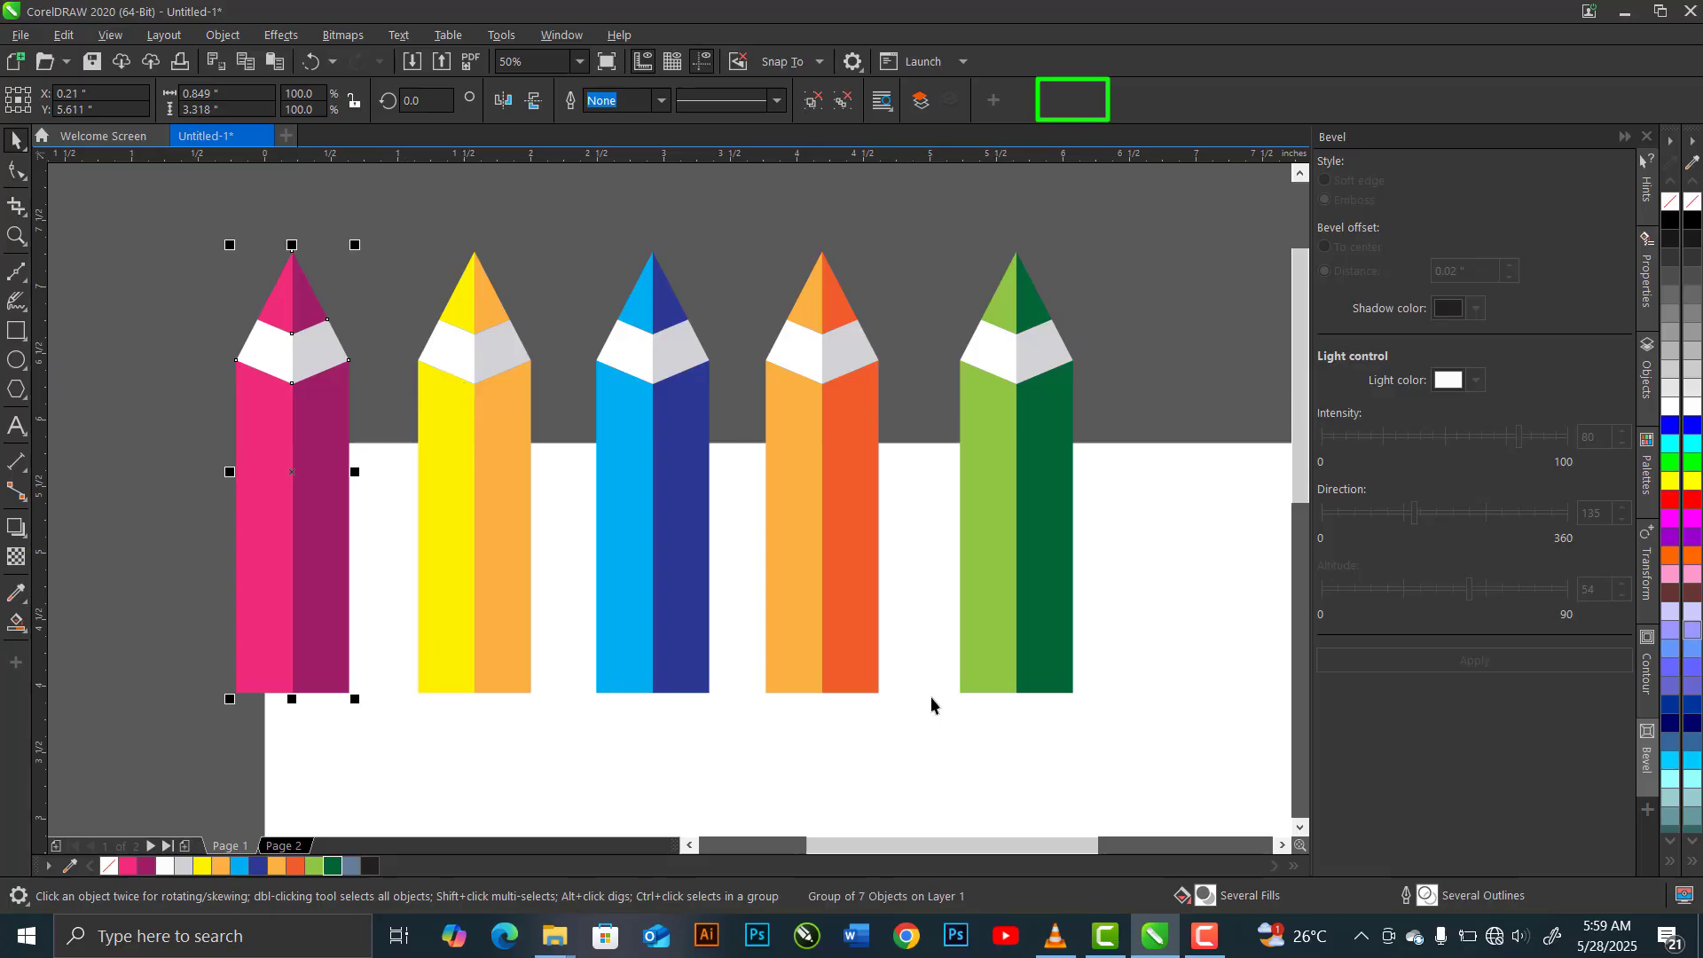
Move the green pencil flush against the orange one, and both of them flush against the blue pencil
{"action": "scroll", "coordinate": [936, 697], "scroll_direction": "up", "scroll_amount": 1}
{"action": "left_click", "coordinate": [1004, 662]}
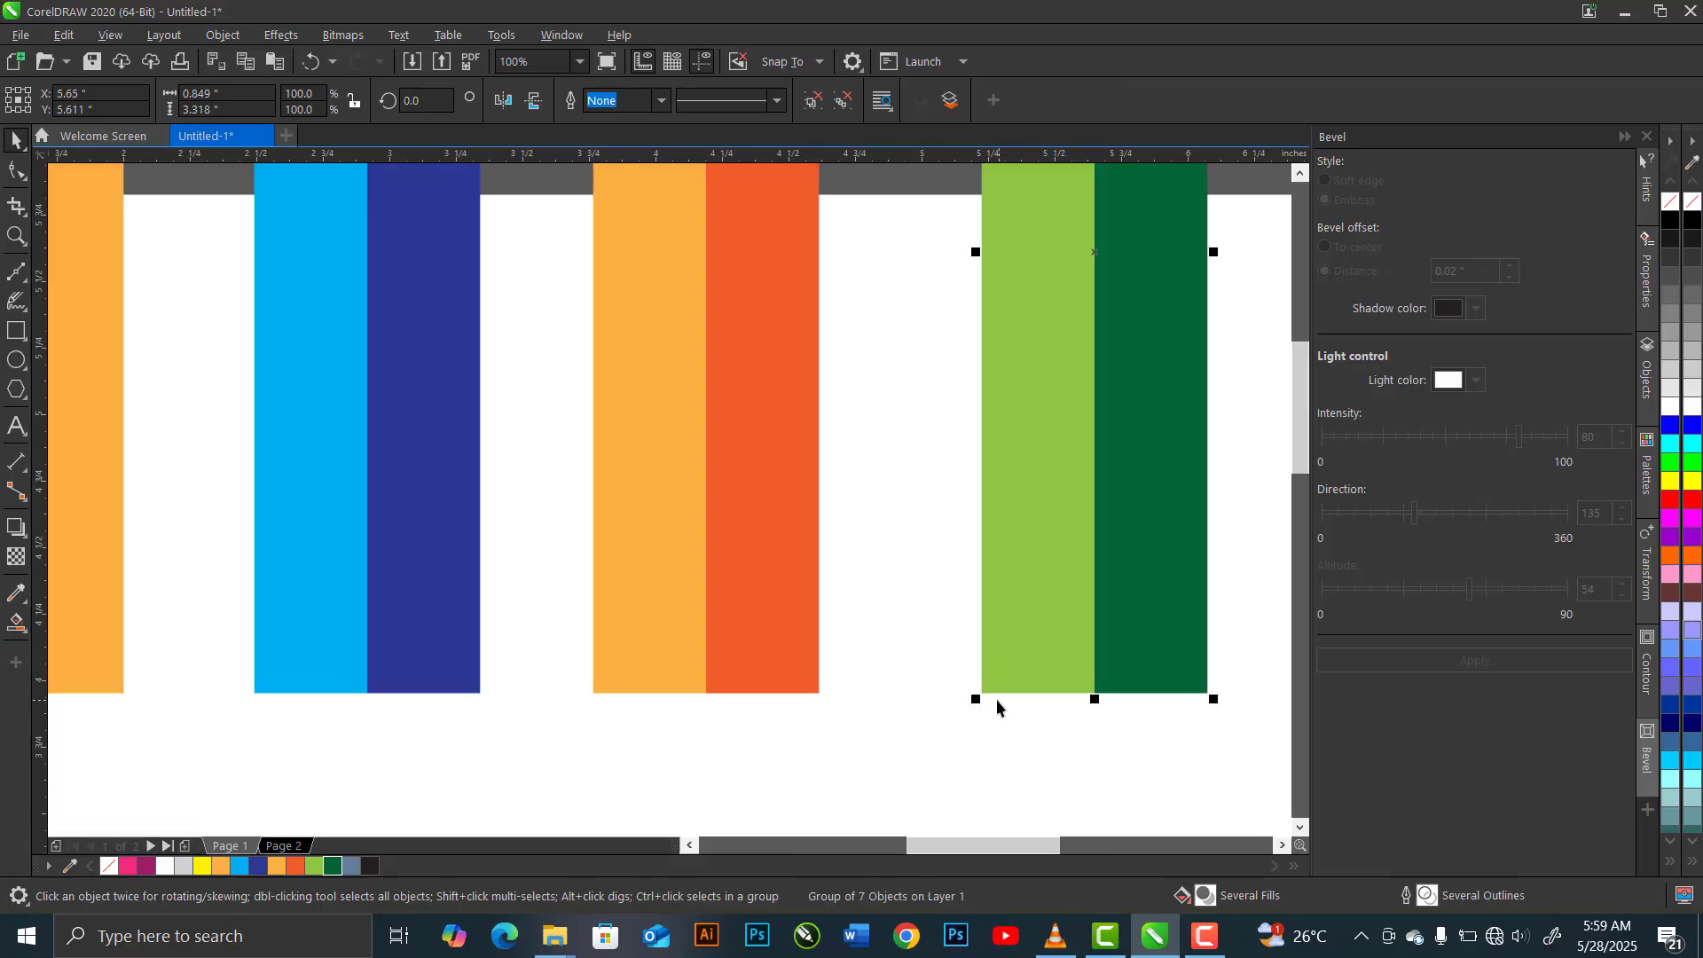
{"action": "left_click_drag", "start_coordinate": [981, 689], "coordinate": [817, 700]}
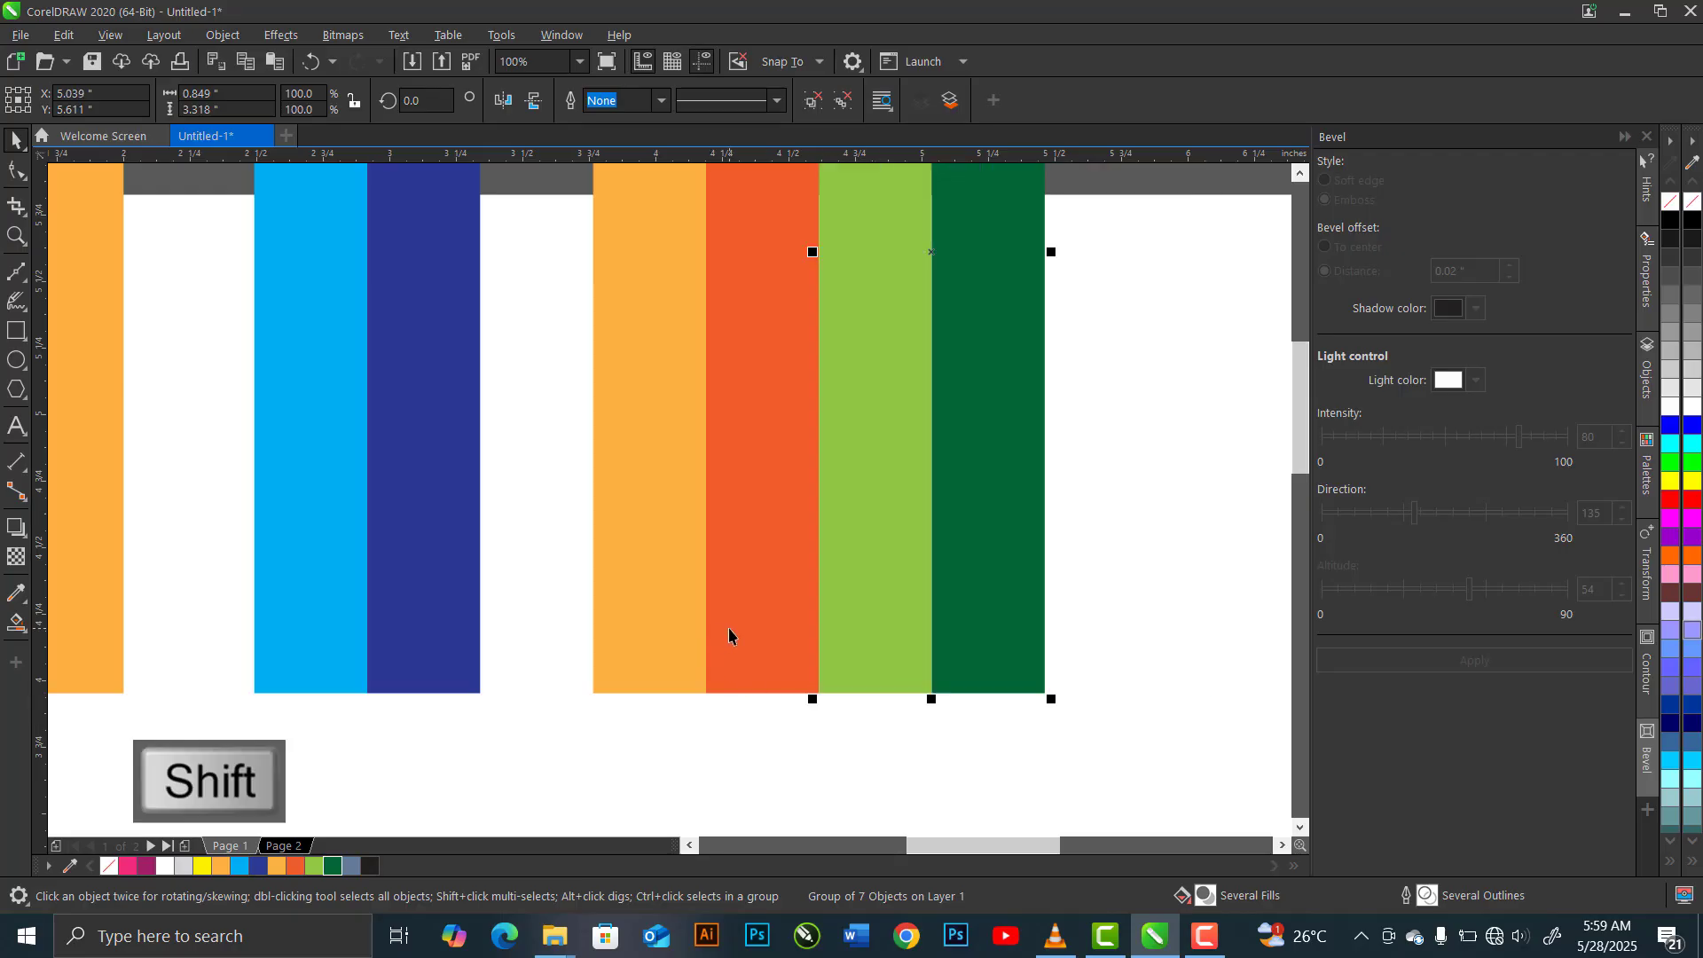
{"action": "left_click", "coordinate": [693, 646], "text": "shift"}
{"action": "left_click_drag", "start_coordinate": [589, 684], "coordinate": [479, 680]}
Move the blue, orange and green pencils flush against the yellow one, and all four flush against the pink pencil
{"action": "left_click", "coordinate": [352, 655], "text": "shift"}
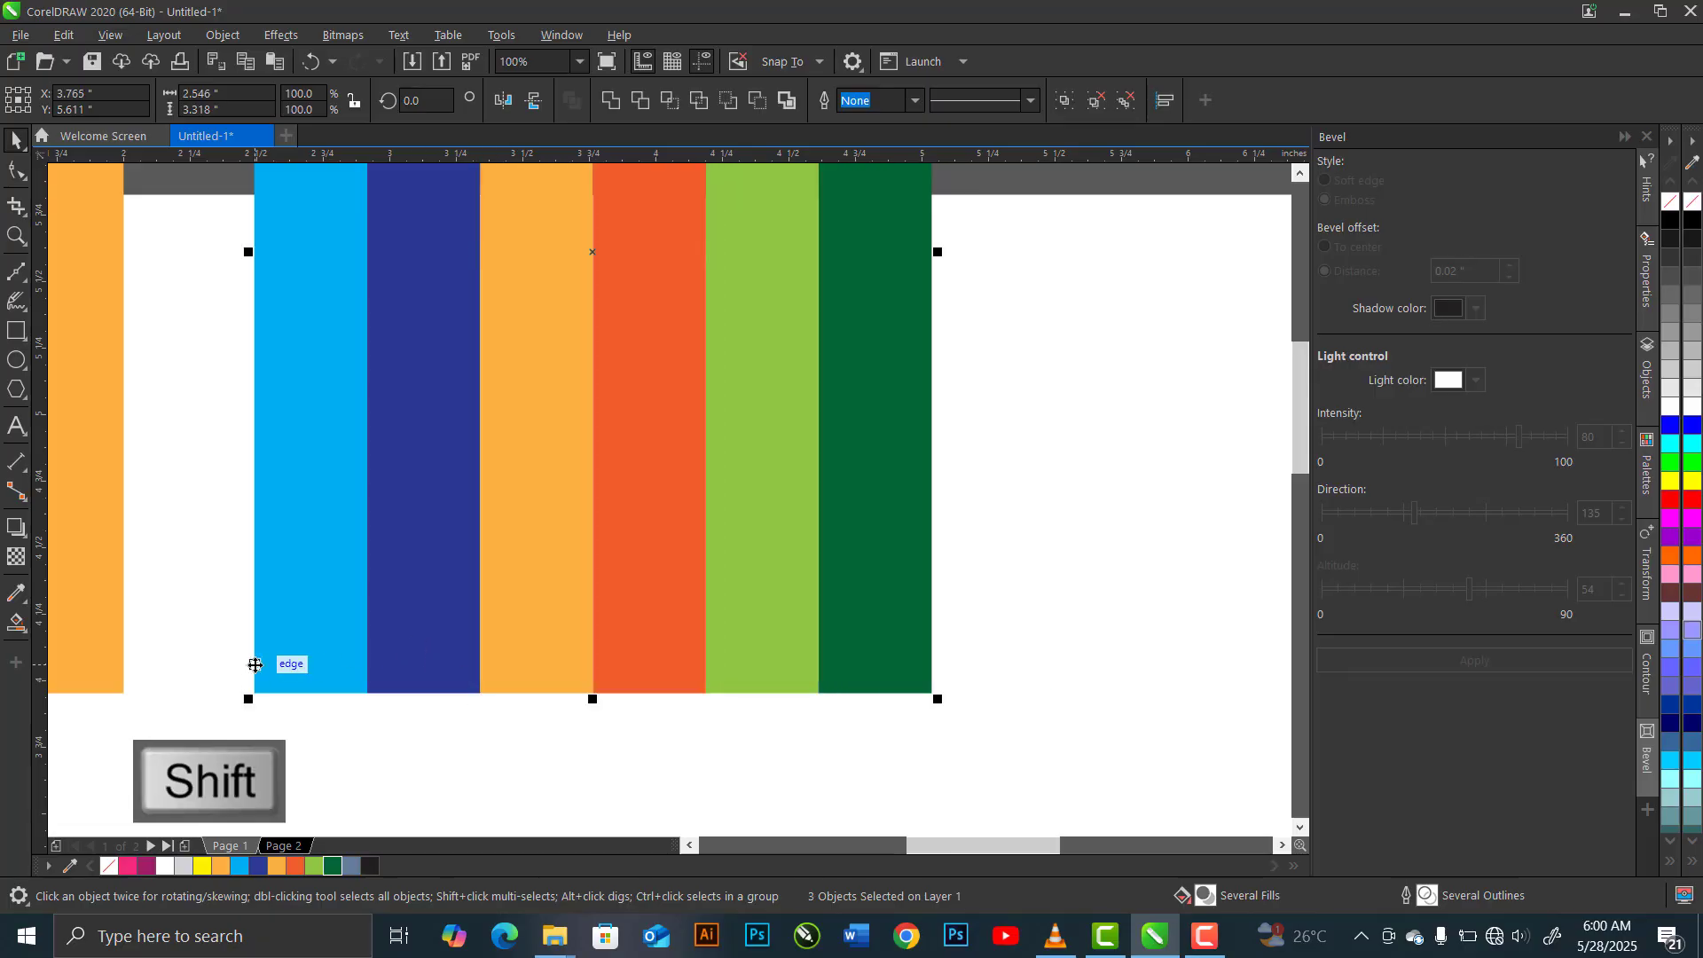
{"action": "left_click_drag", "start_coordinate": [266, 668], "coordinate": [122, 674]}
{"action": "scroll", "coordinate": [1045, 678], "scroll_direction": "down", "scroll_amount": 1}
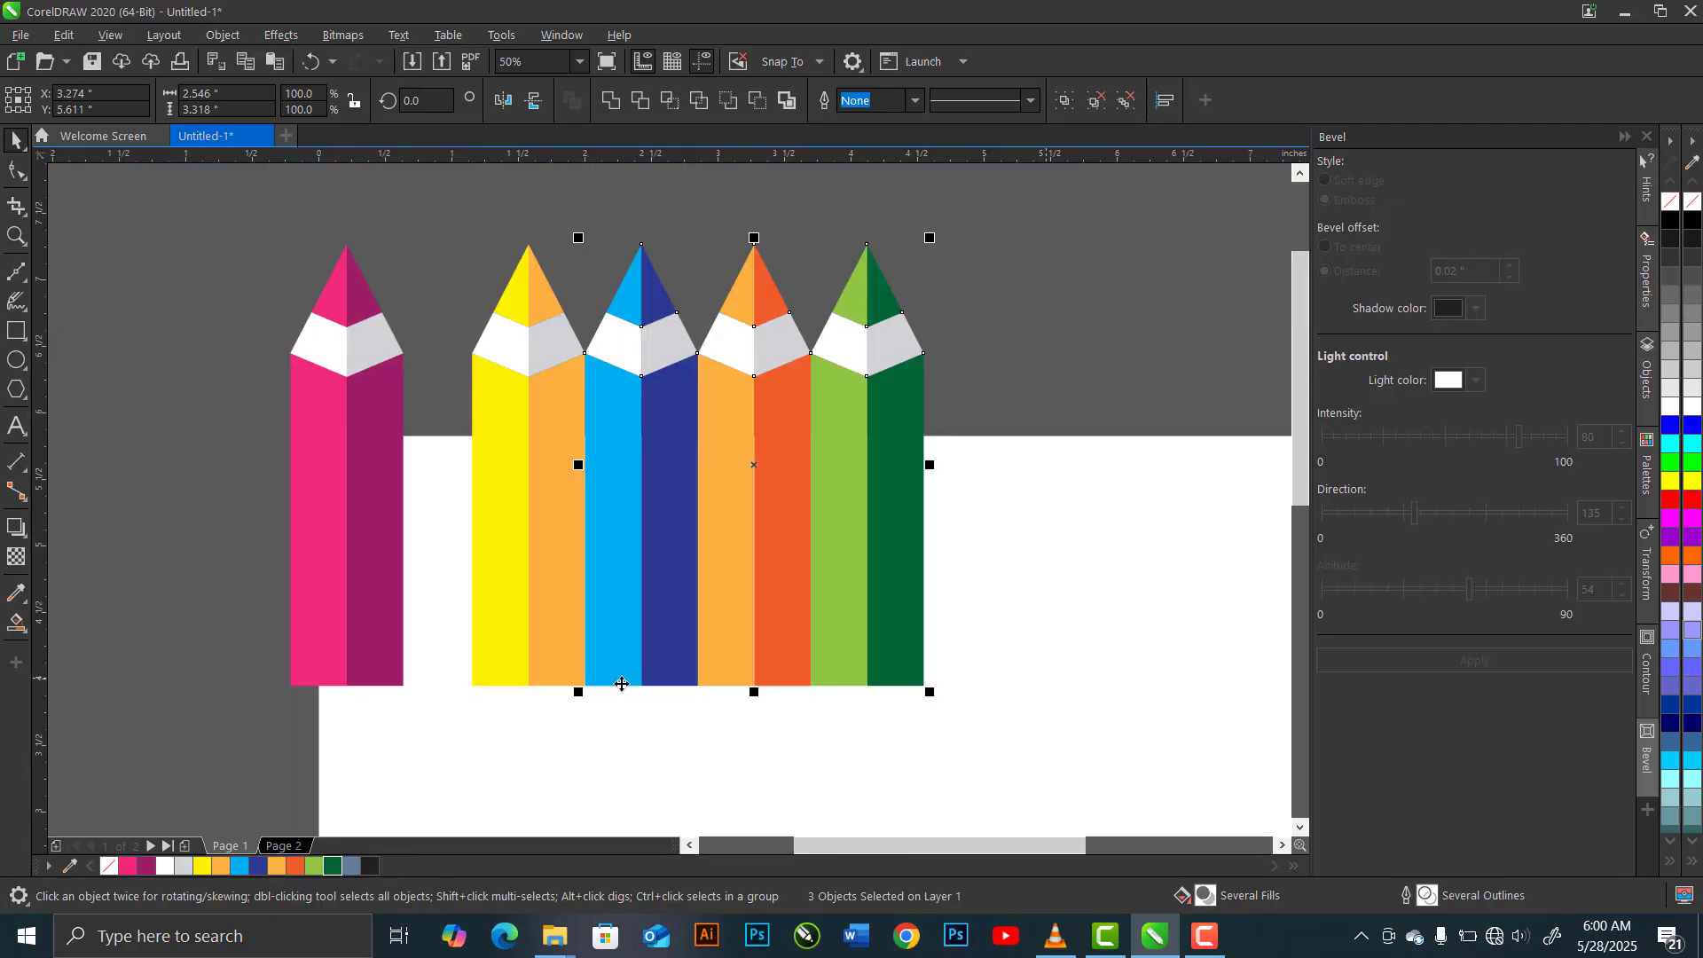
{"action": "scroll", "coordinate": [331, 666], "scroll_direction": "up", "scroll_amount": 1}
{"action": "left_click", "coordinate": [689, 658], "text": "shift"}
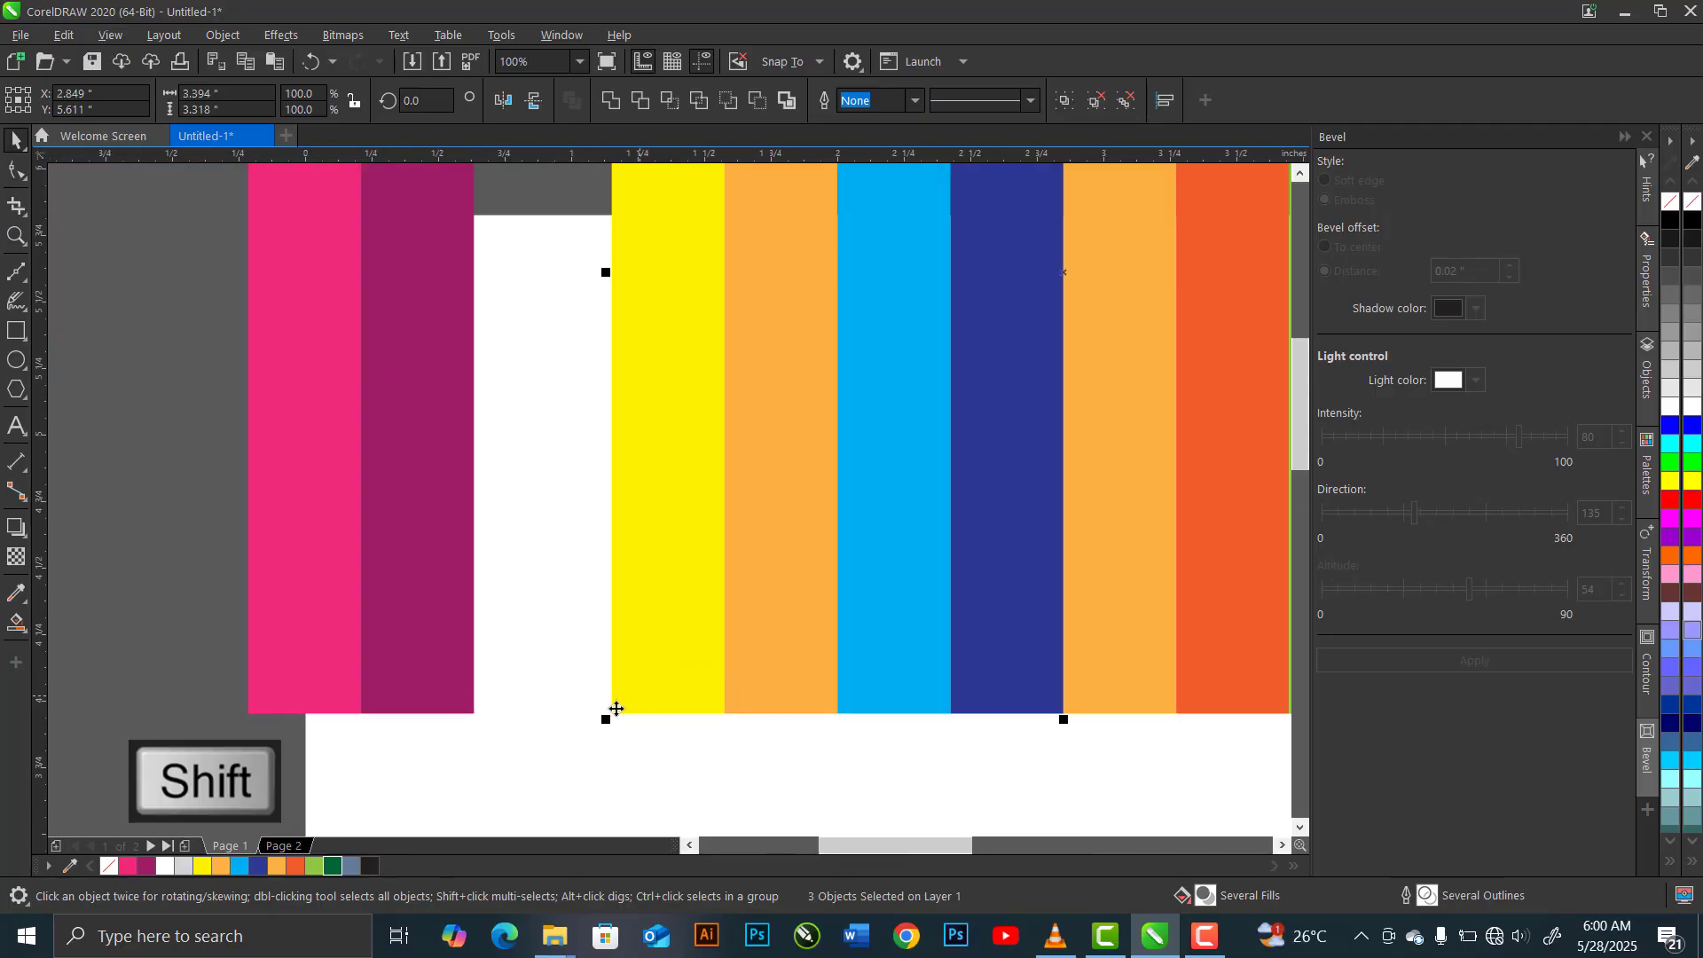
{"action": "left_click_drag", "start_coordinate": [613, 698], "coordinate": [477, 686]}
{"action": "scroll", "coordinate": [502, 611], "scroll_direction": "down", "scroll_amount": 1}
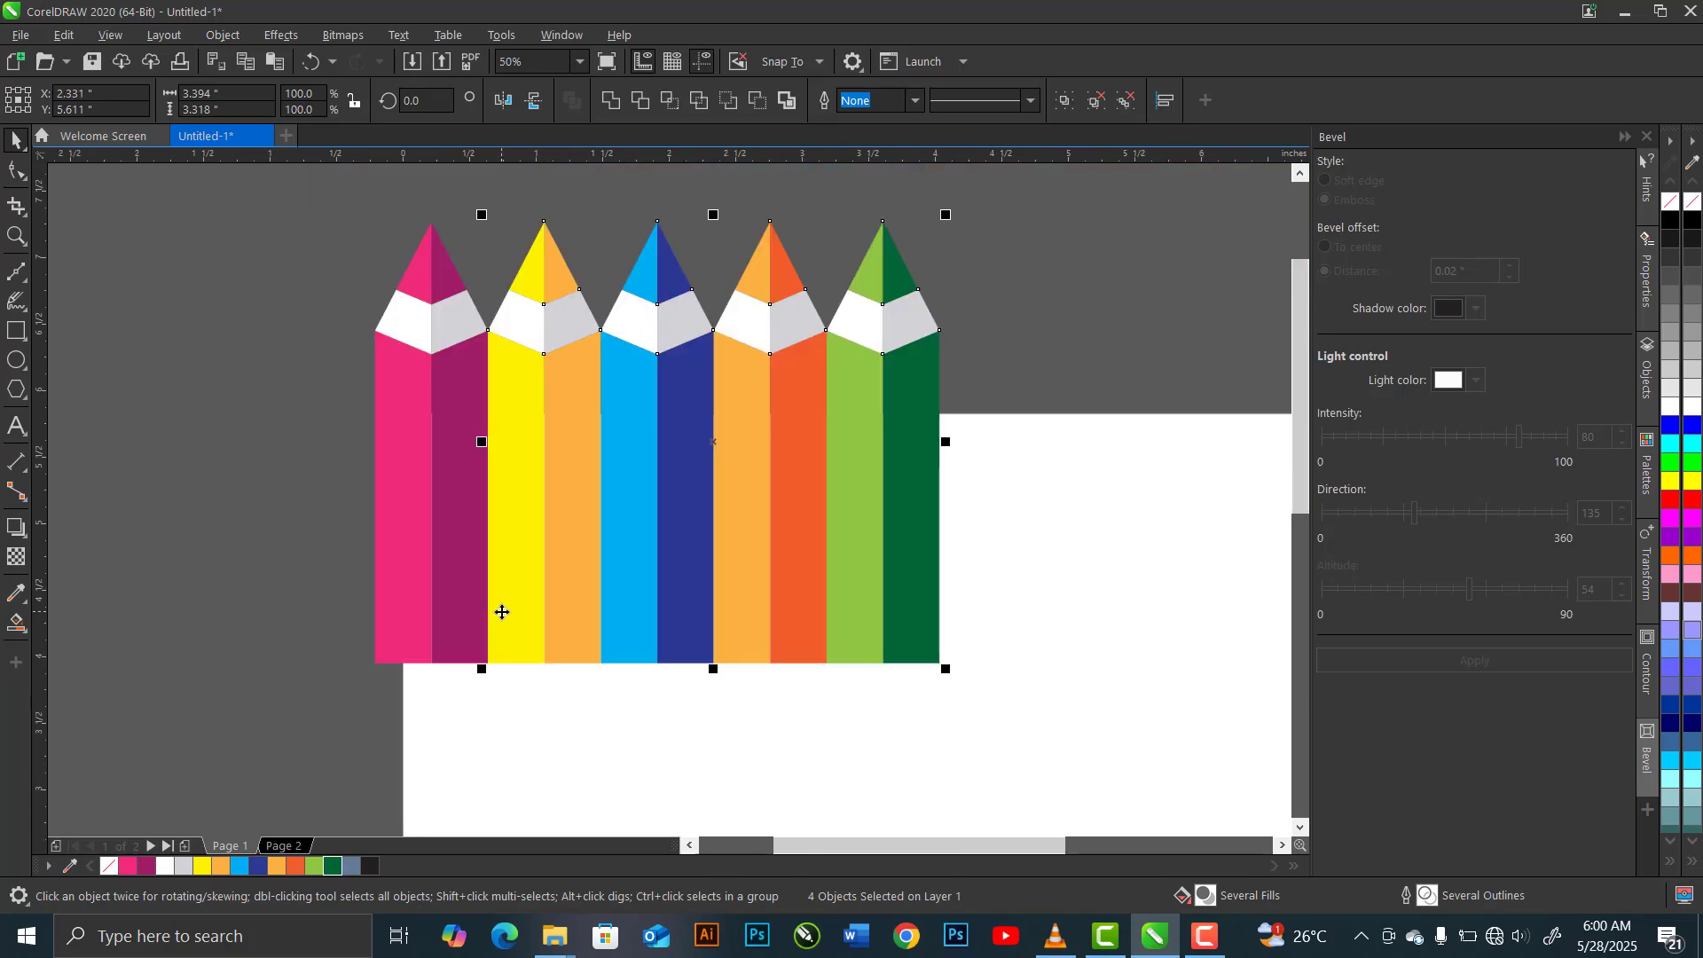
Duplicate the row of five pencils and place the copy flush against the green pencil's right edge
{"action": "scroll", "coordinate": [502, 612], "scroll_direction": "down", "scroll_amount": 1}
{"action": "key", "text": "ctrl+c"}
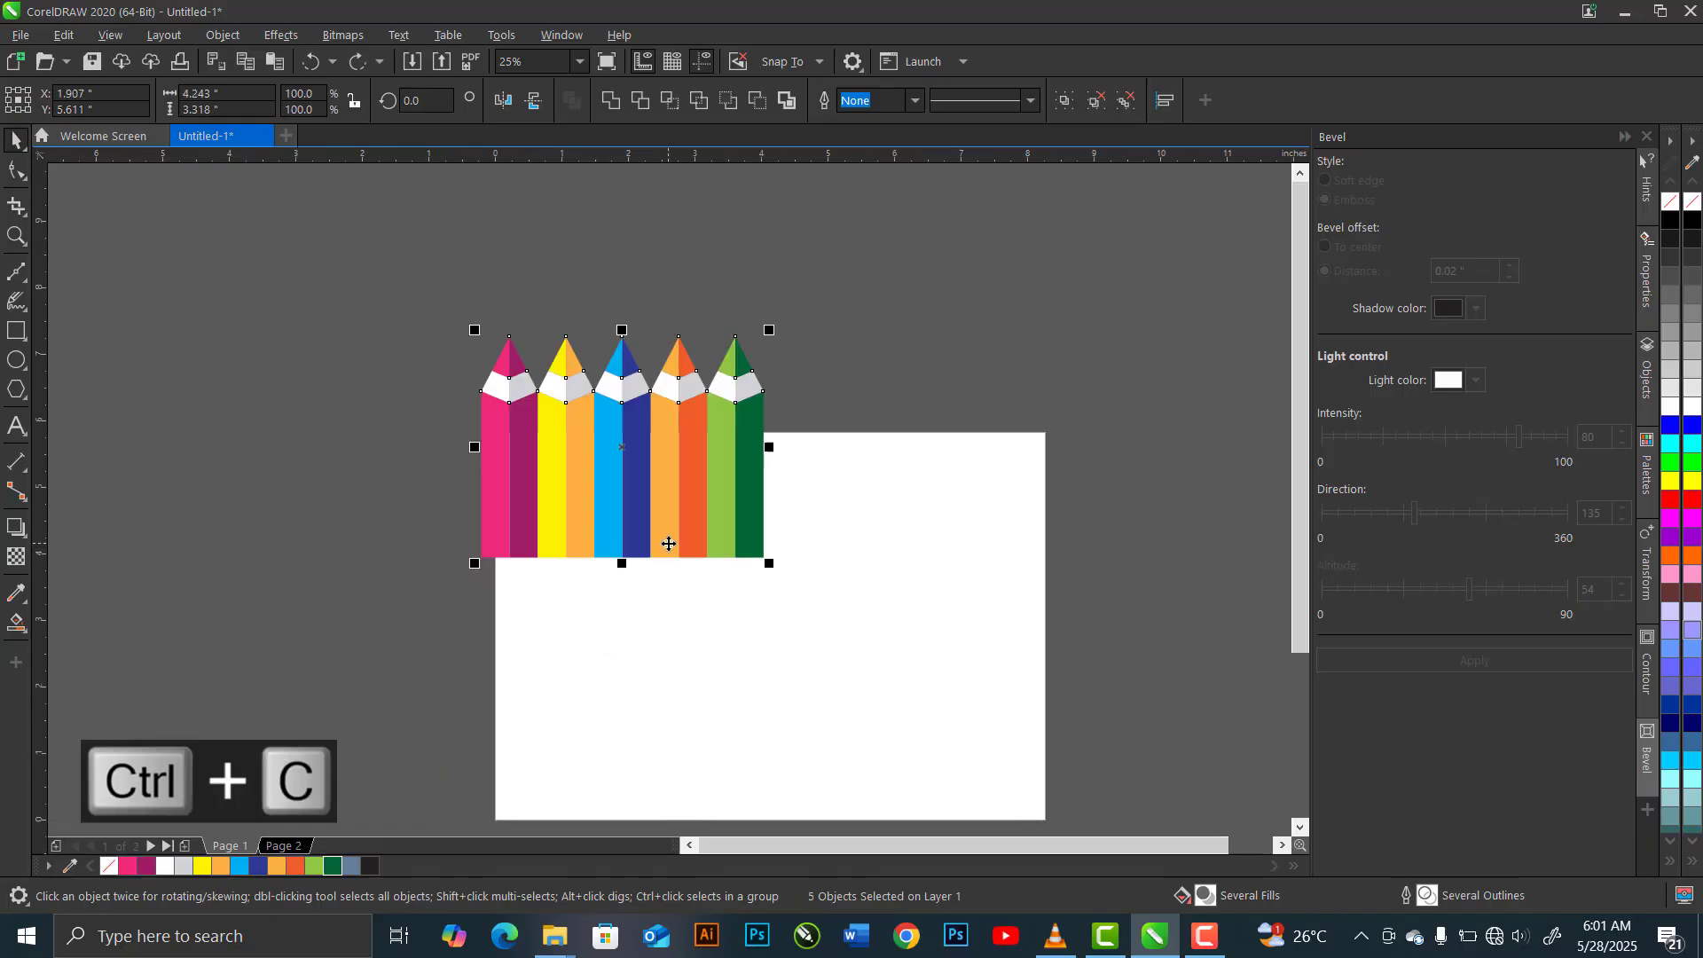
{"action": "key", "text": "ctrl+v"}
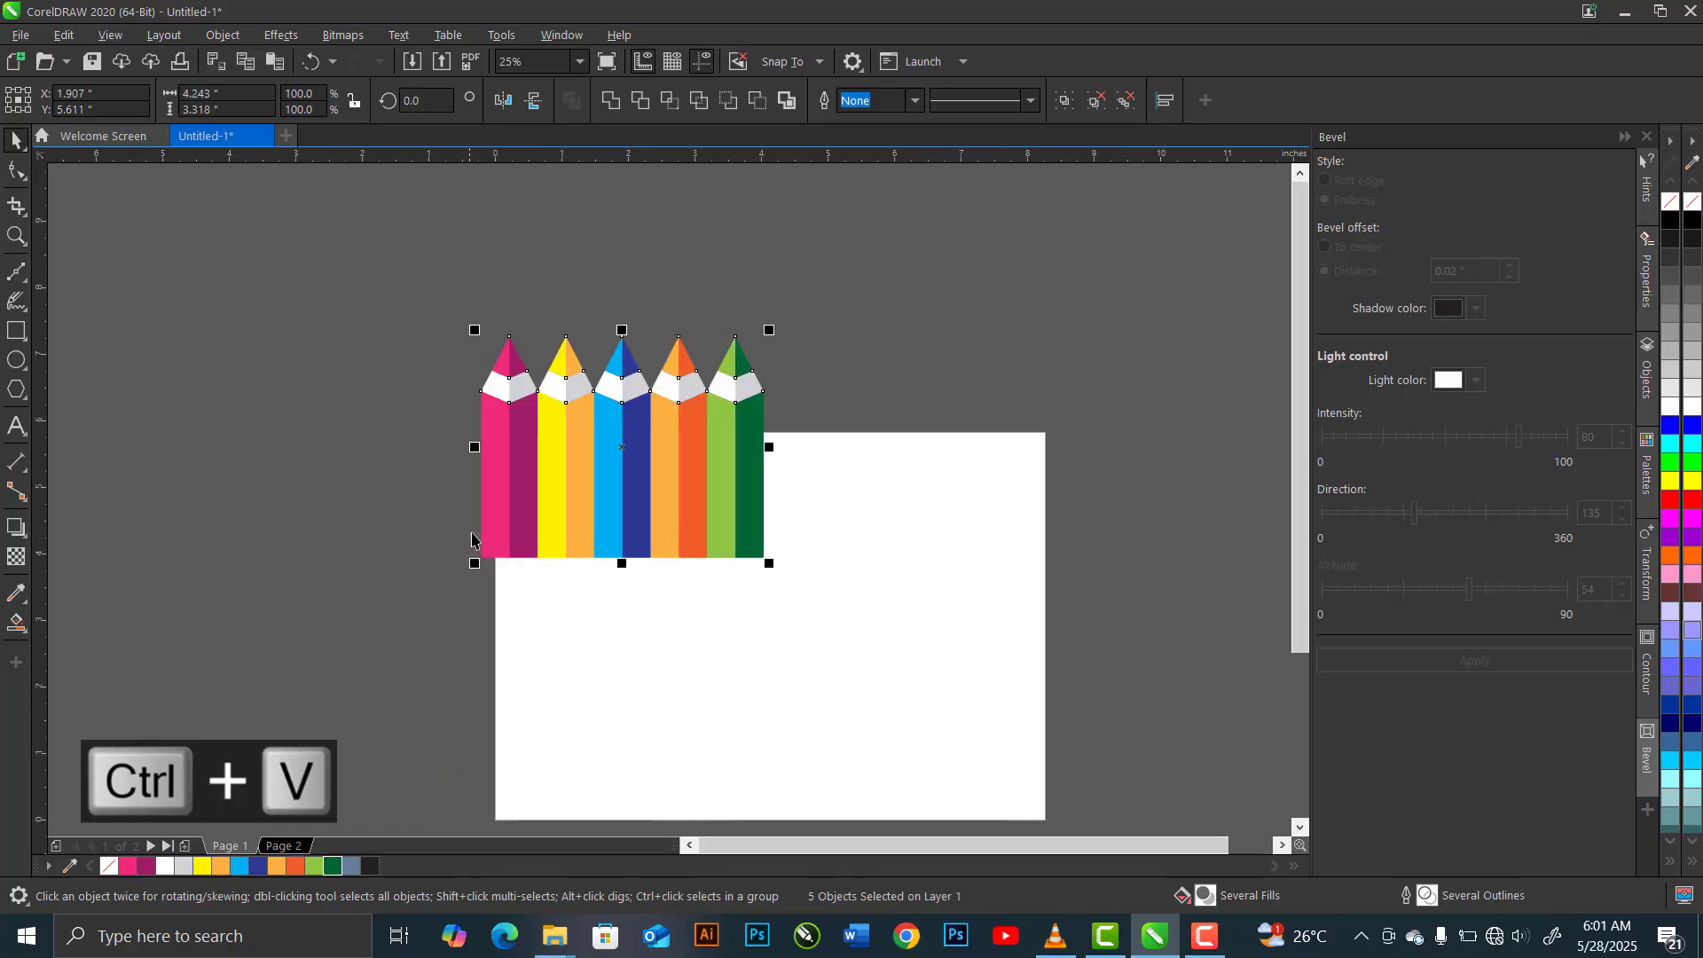
{"action": "left_click_drag", "start_coordinate": [479, 528], "coordinate": [762, 521]}
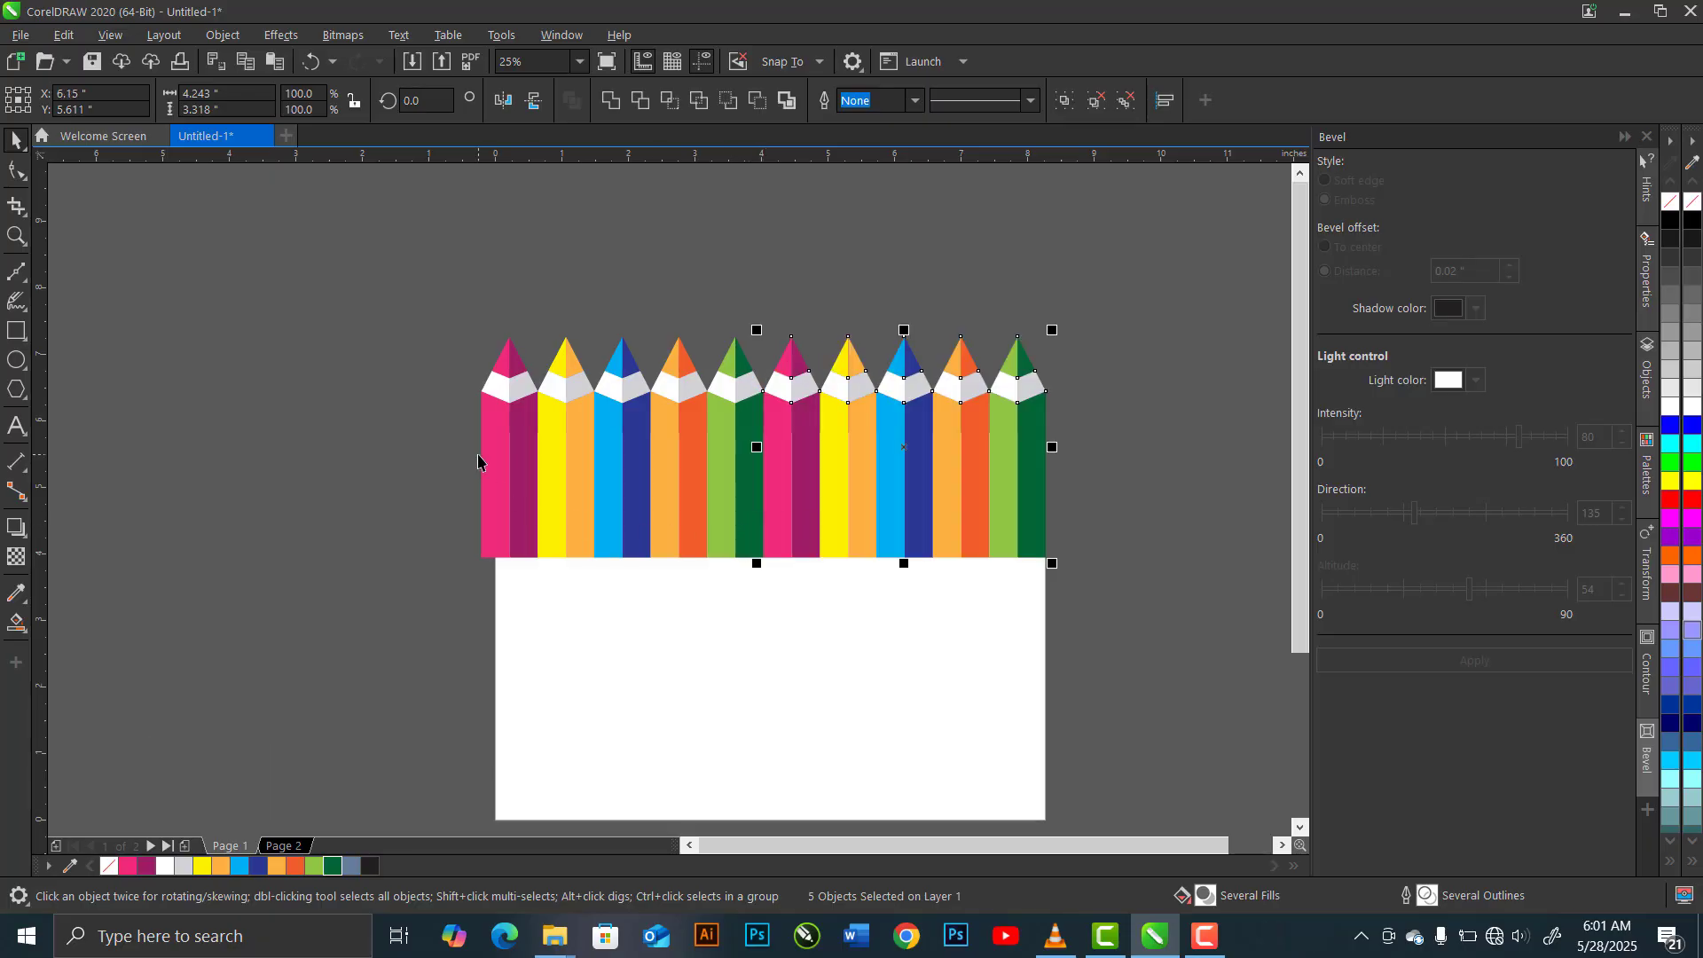
Shift every second pencil in the row straight down, so its tip meets the original top of its coloured body
{"action": "left_click", "coordinate": [570, 399]}
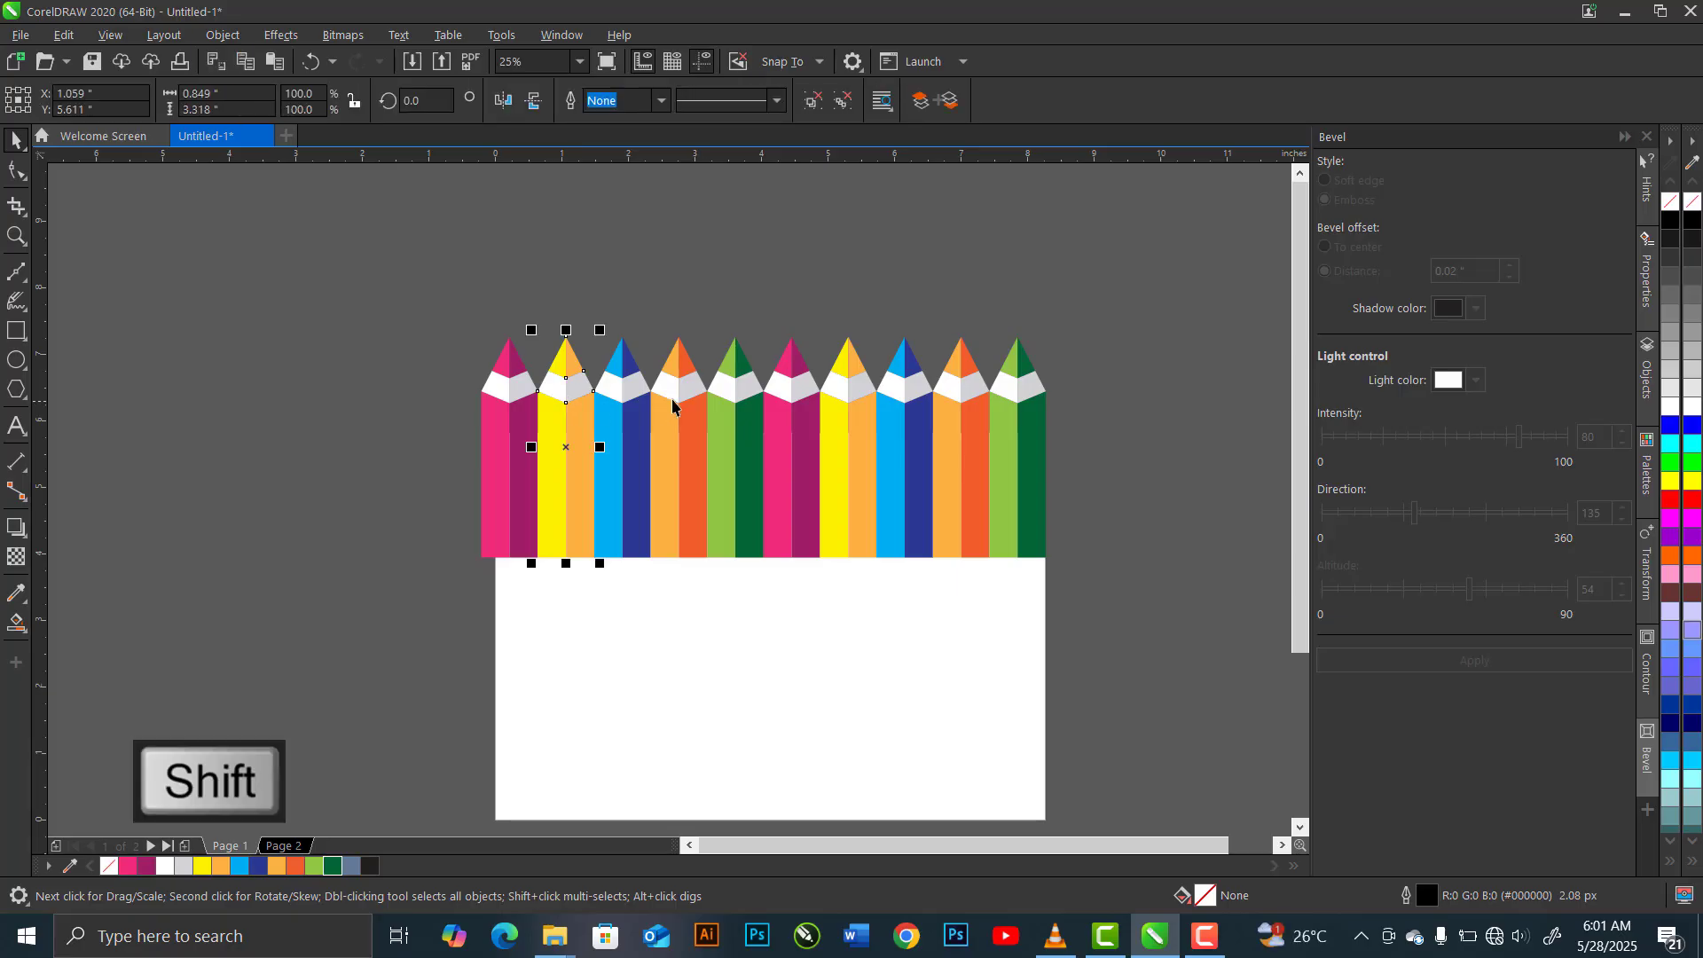
{"action": "left_click", "coordinate": [674, 399], "text": "shift"}
{"action": "left_click", "coordinate": [789, 404], "text": "shift"}
{"action": "left_click", "coordinate": [904, 404], "text": "shift"}
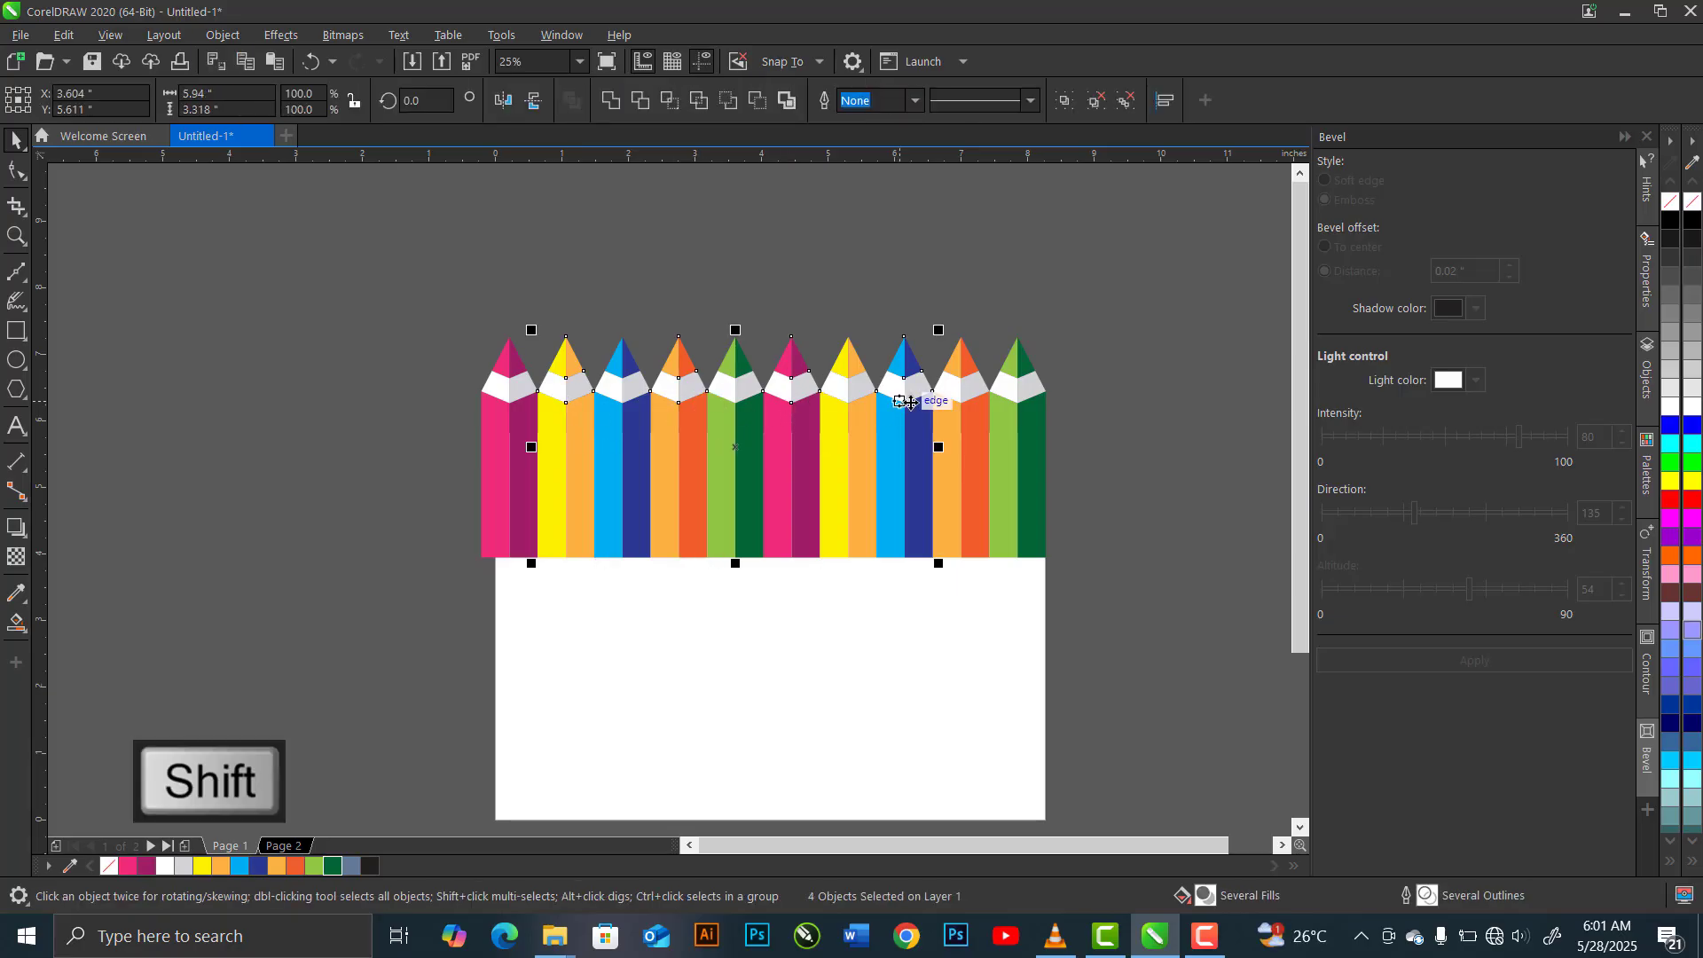
{"action": "left_click", "coordinate": [1011, 403], "text": "shift"}
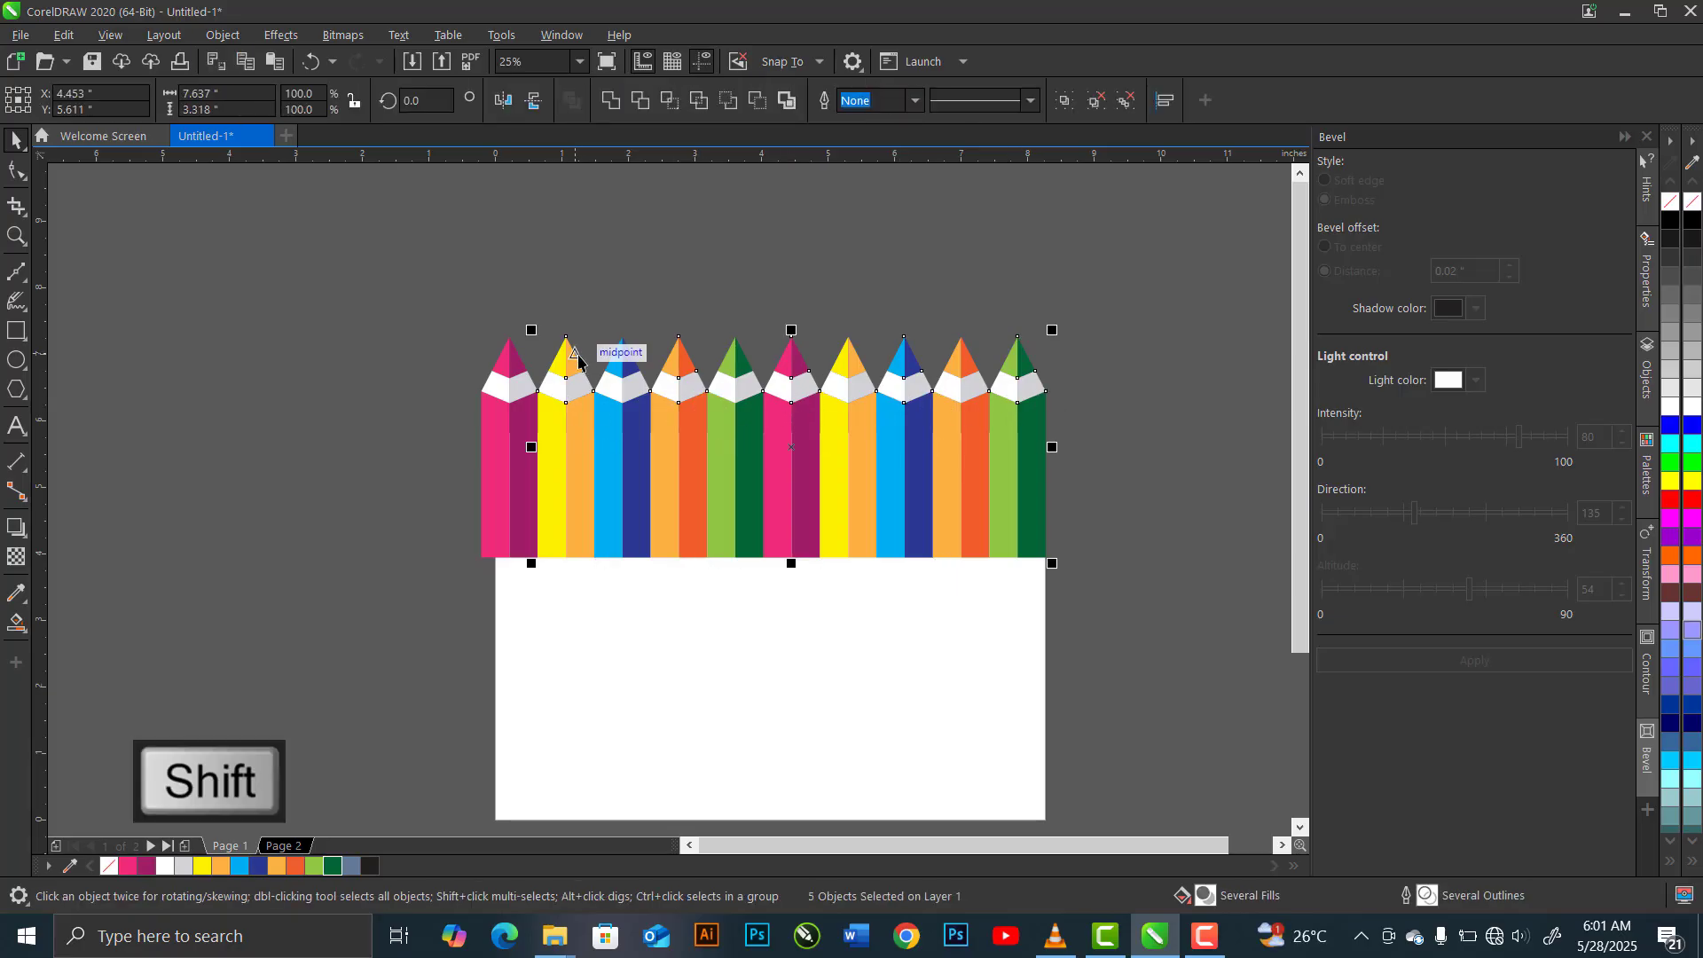
{"action": "scroll", "coordinate": [579, 355], "scroll_direction": "up", "scroll_amount": 5}
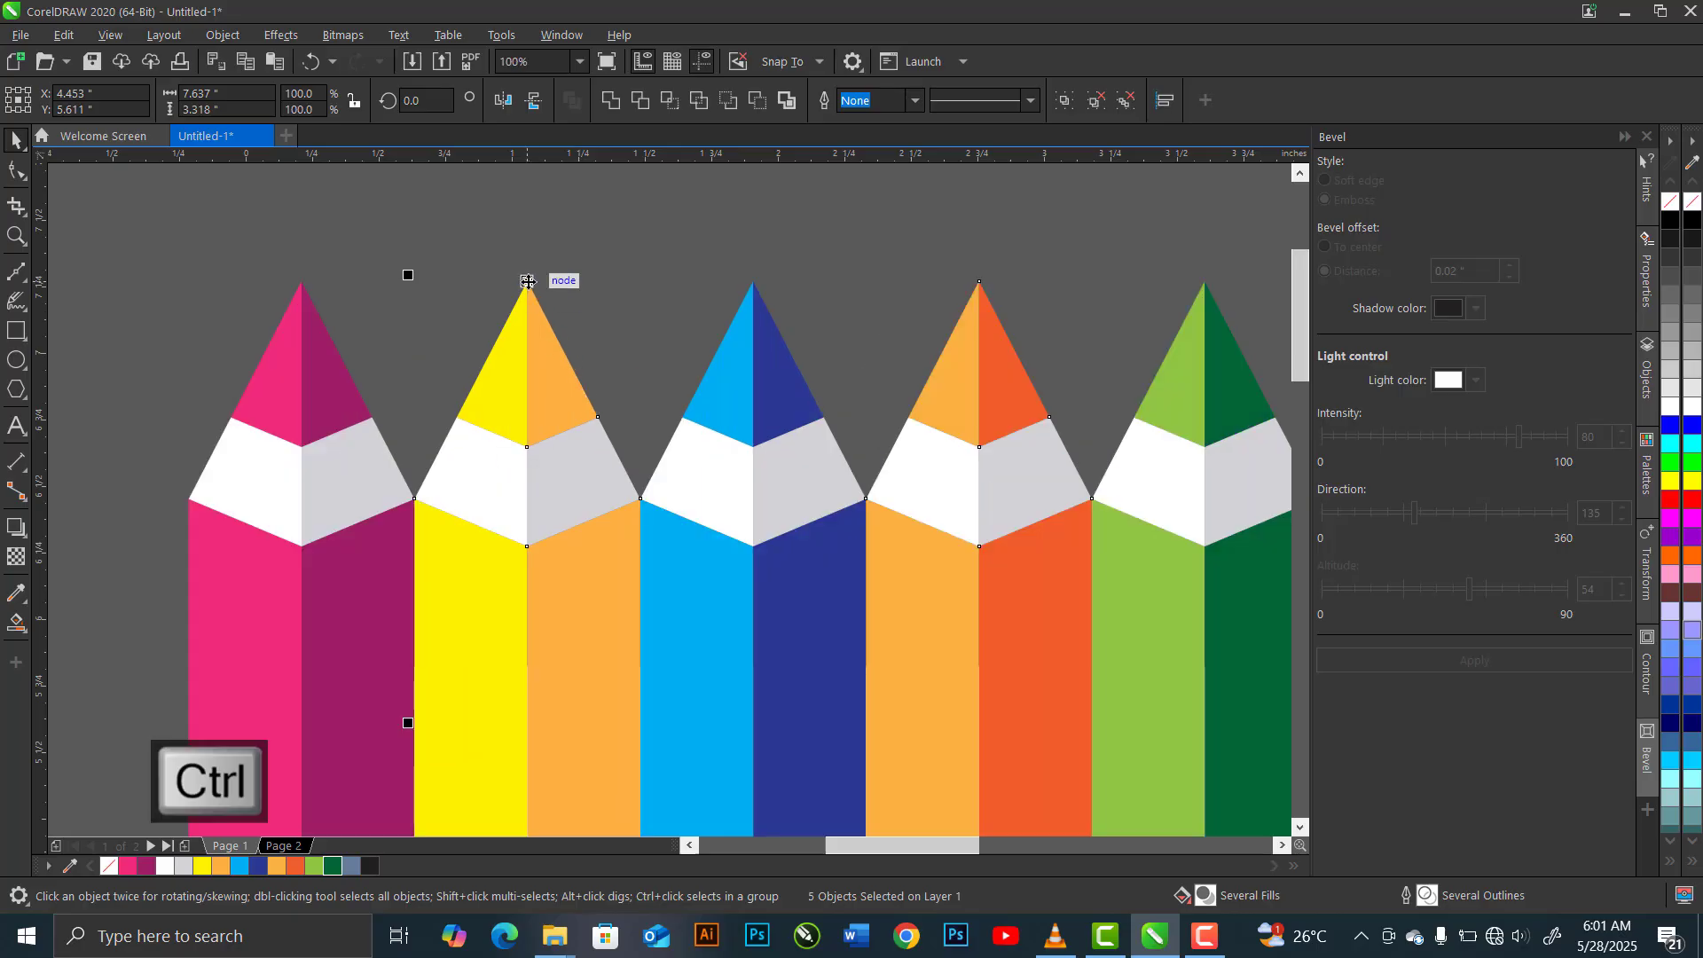
{"action": "left_click_drag", "start_coordinate": [526, 282], "coordinate": [527, 547]}
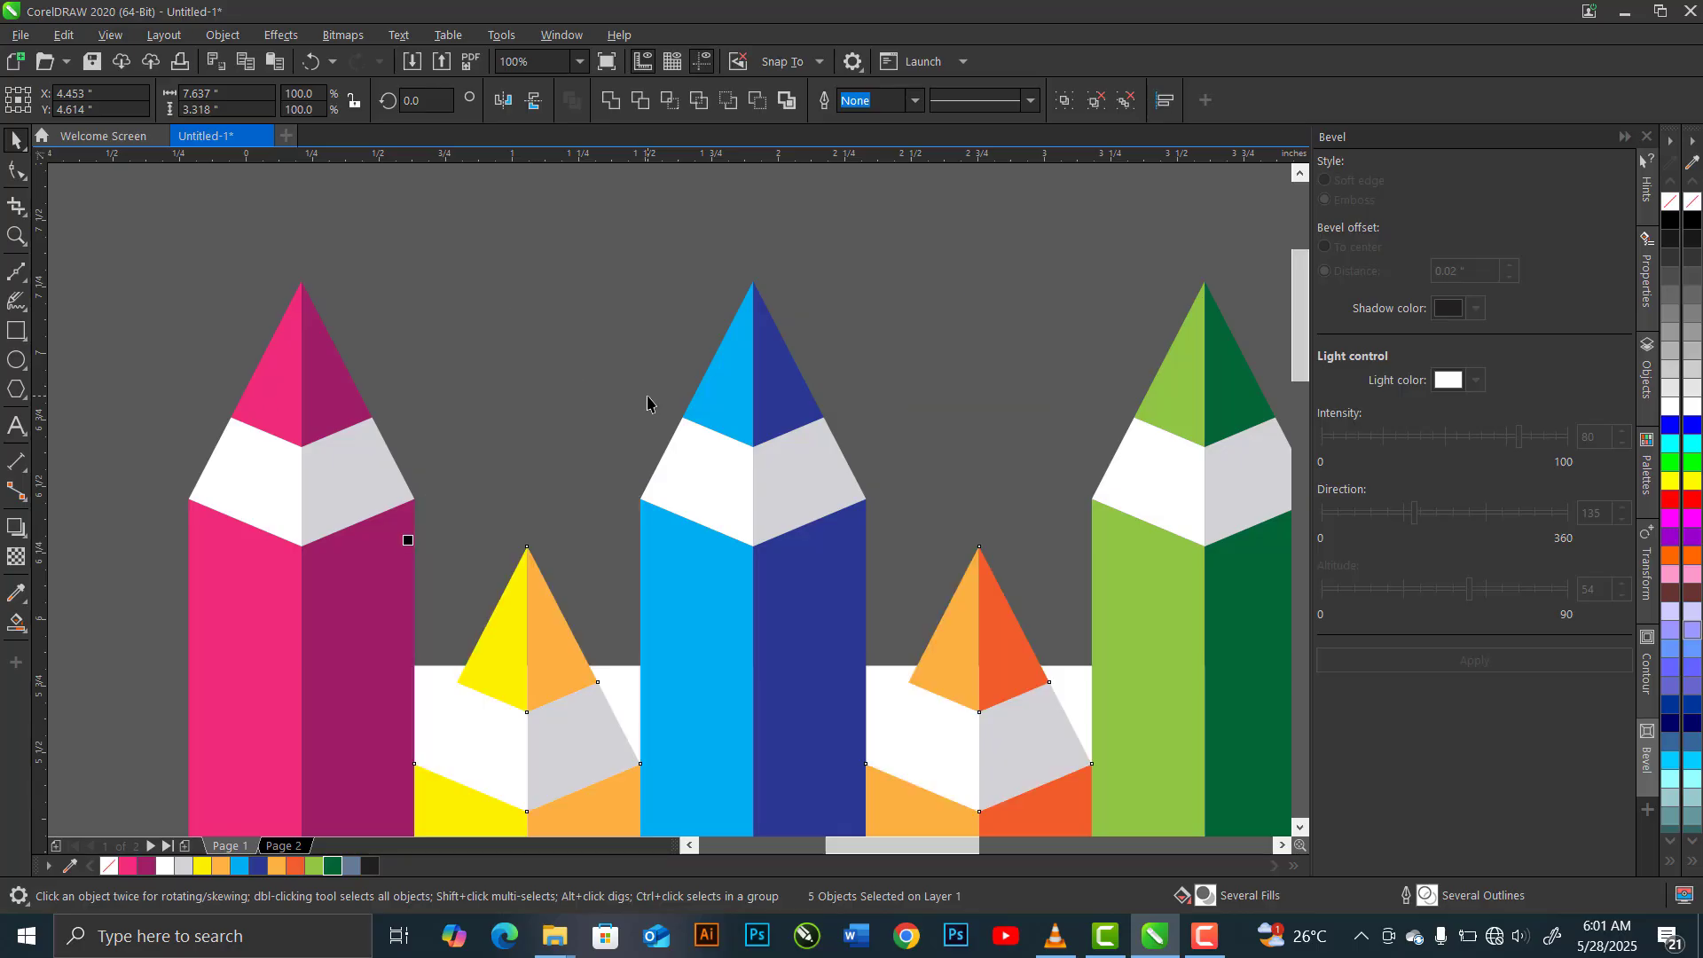
Duplicate all ten staggered pencils and place the copy lower, two pencil widths to the right, overlapping the first set
{"action": "scroll", "coordinate": [647, 404], "scroll_direction": "down", "scroll_amount": 5}
{"action": "key", "text": "ctrl+c"}
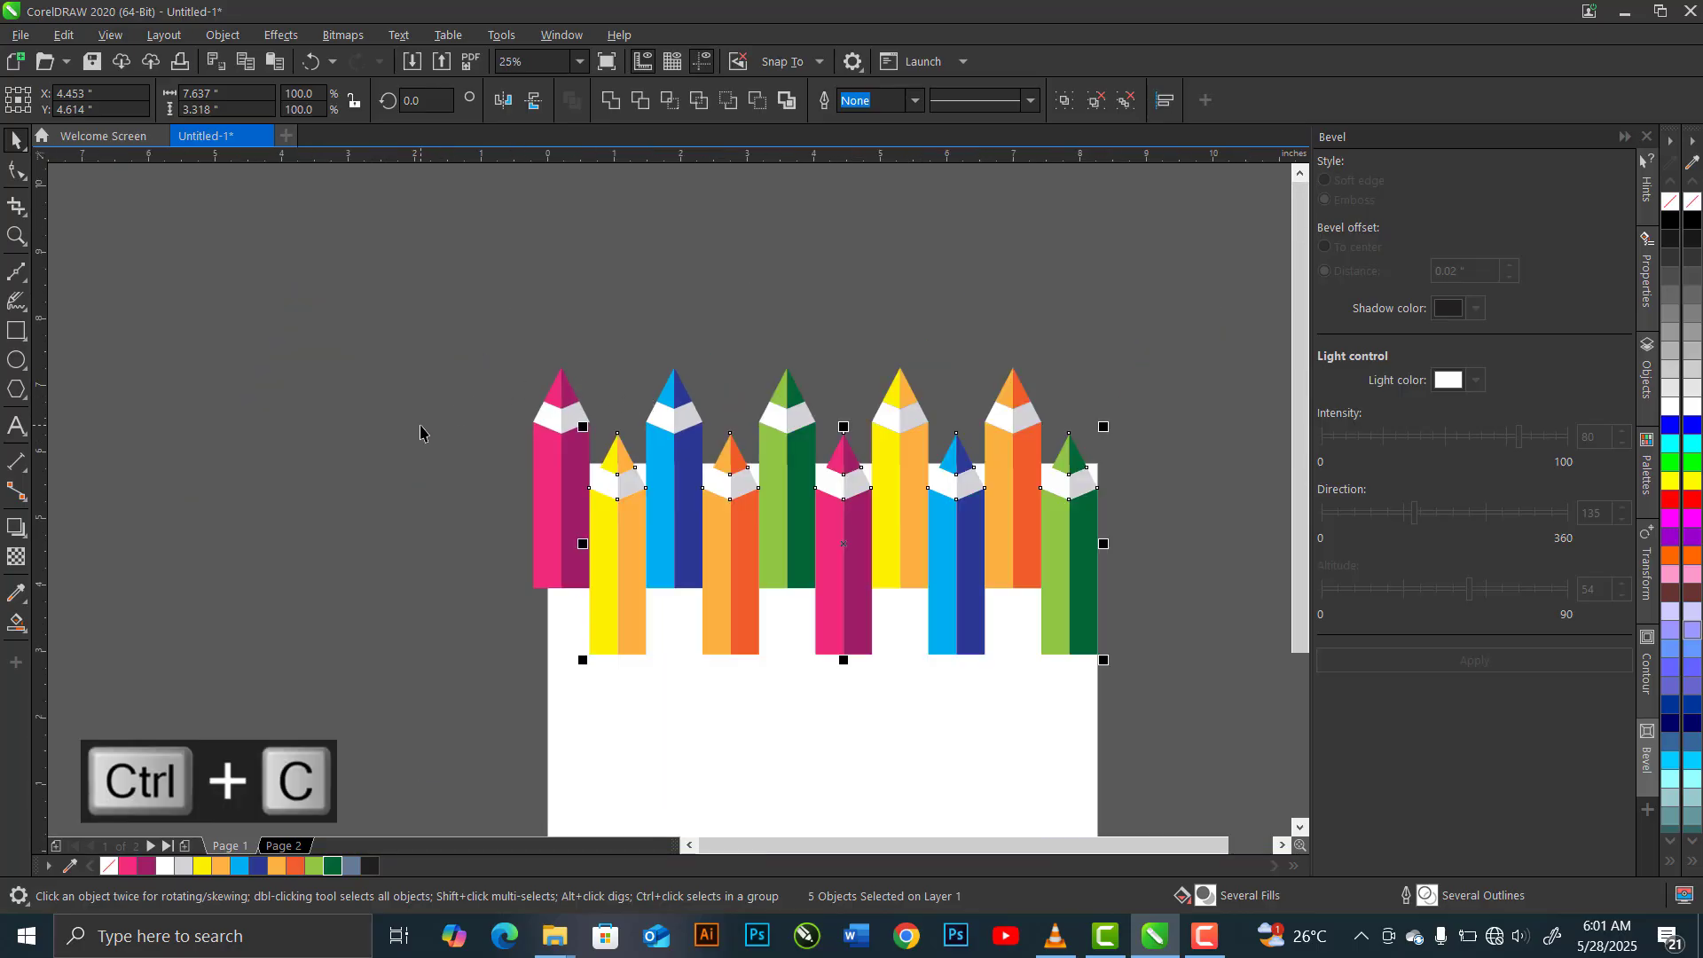
{"action": "key", "text": "ctrl+v"}
{"action": "left_click_drag", "start_coordinate": [566, 451], "coordinate": [679, 589]}
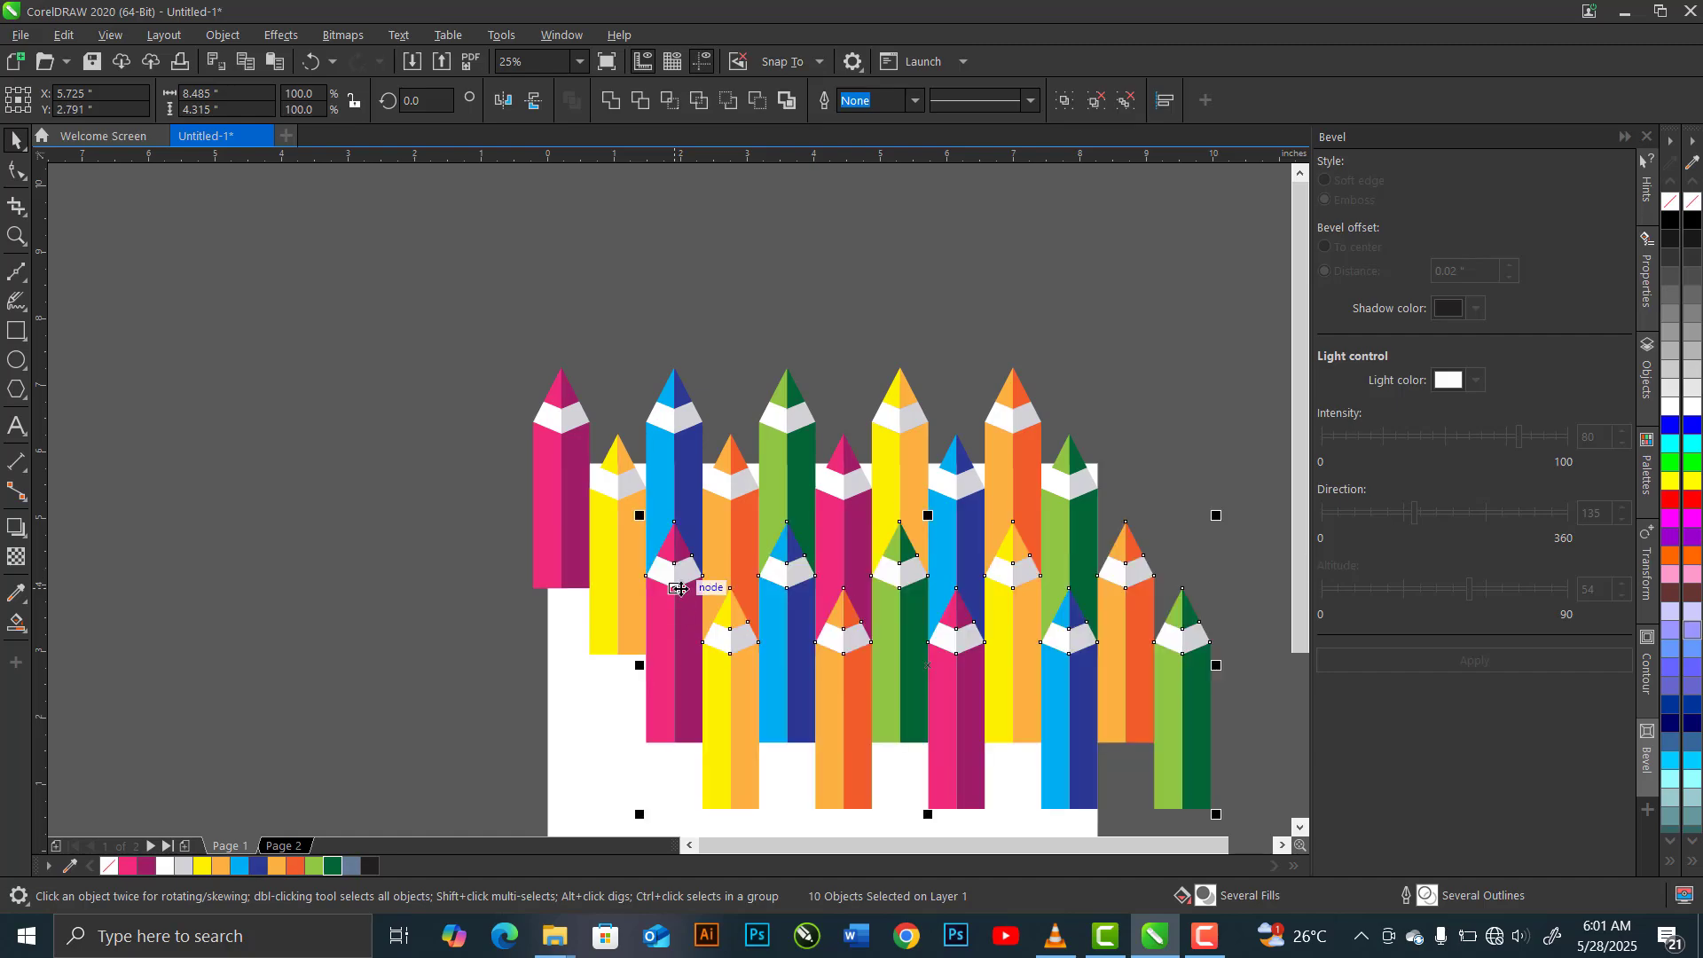
Centre the copied row's overhanging orange pencil under the first pink pencil and its overhanging green pencil under the first yellow one
{"action": "left_click", "coordinate": [1151, 470]}
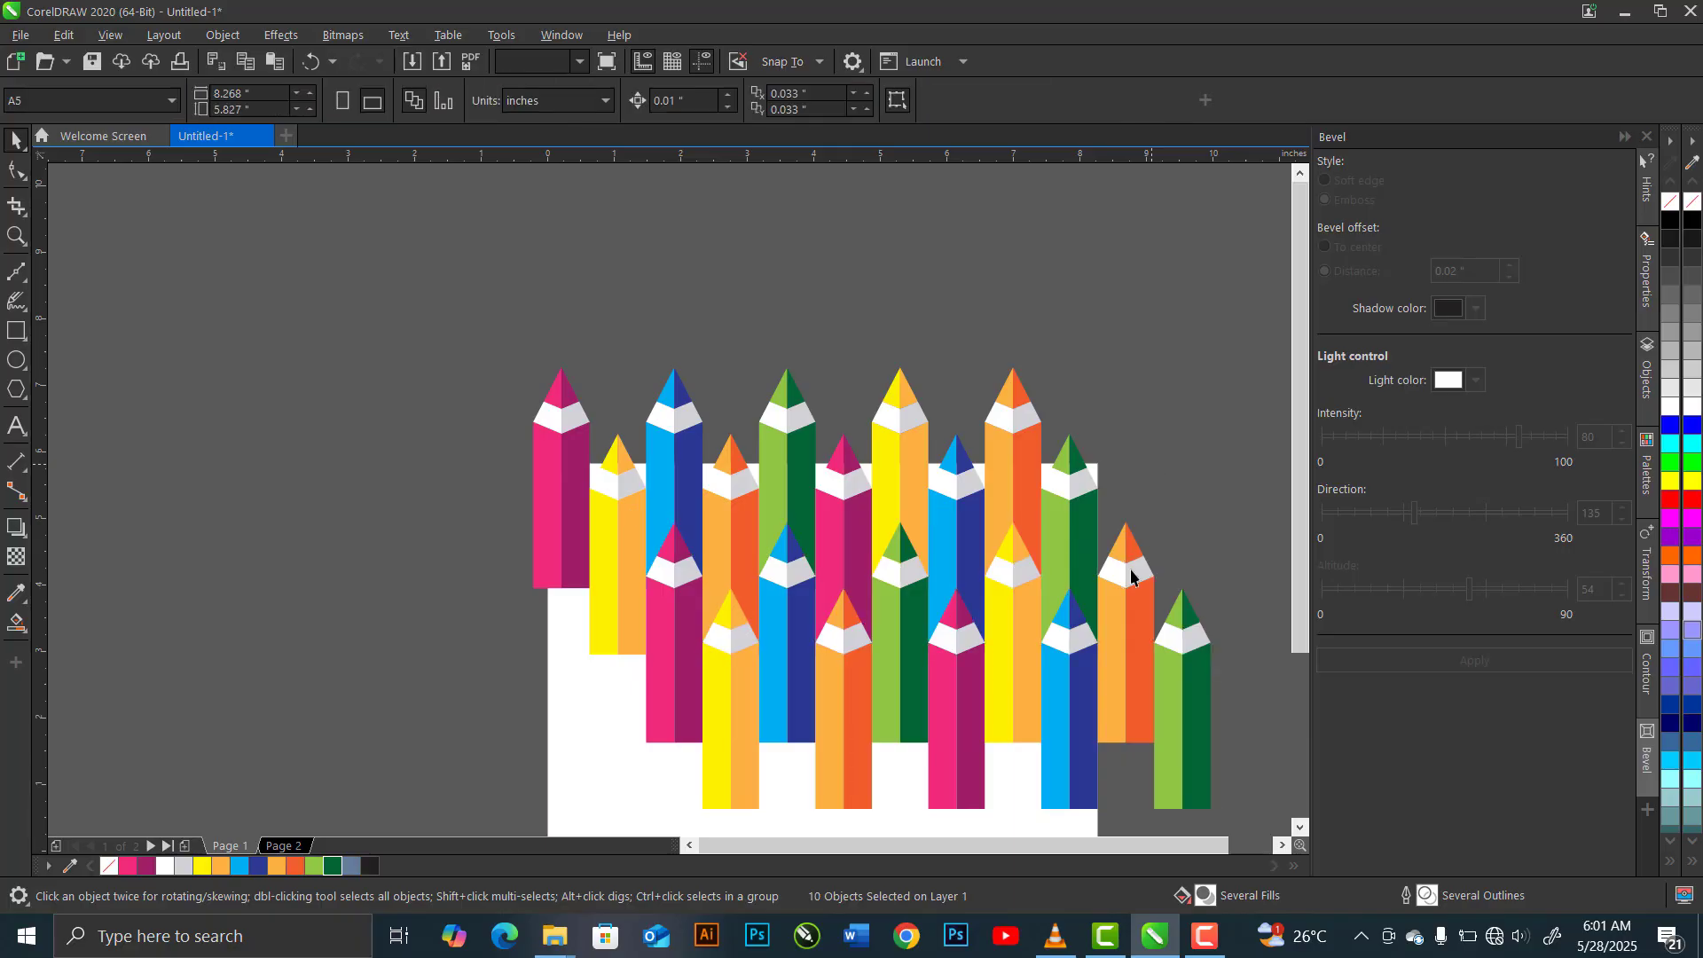
{"action": "left_click", "coordinate": [544, 523]}
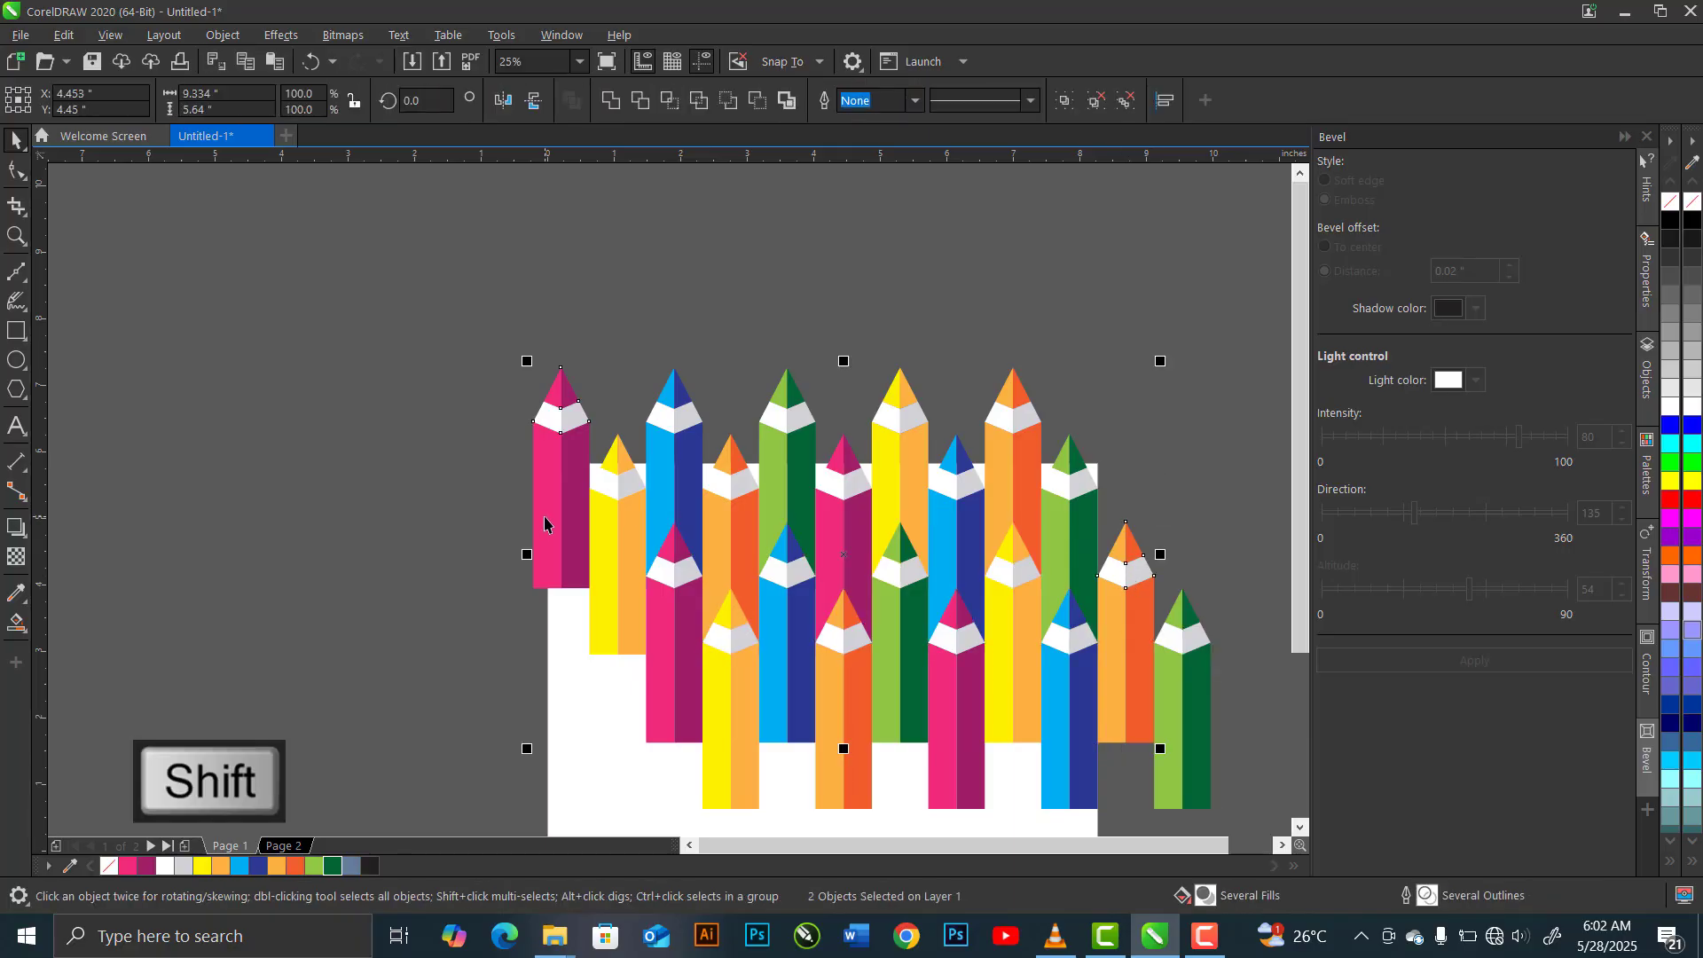
{"action": "key", "text": "c"}
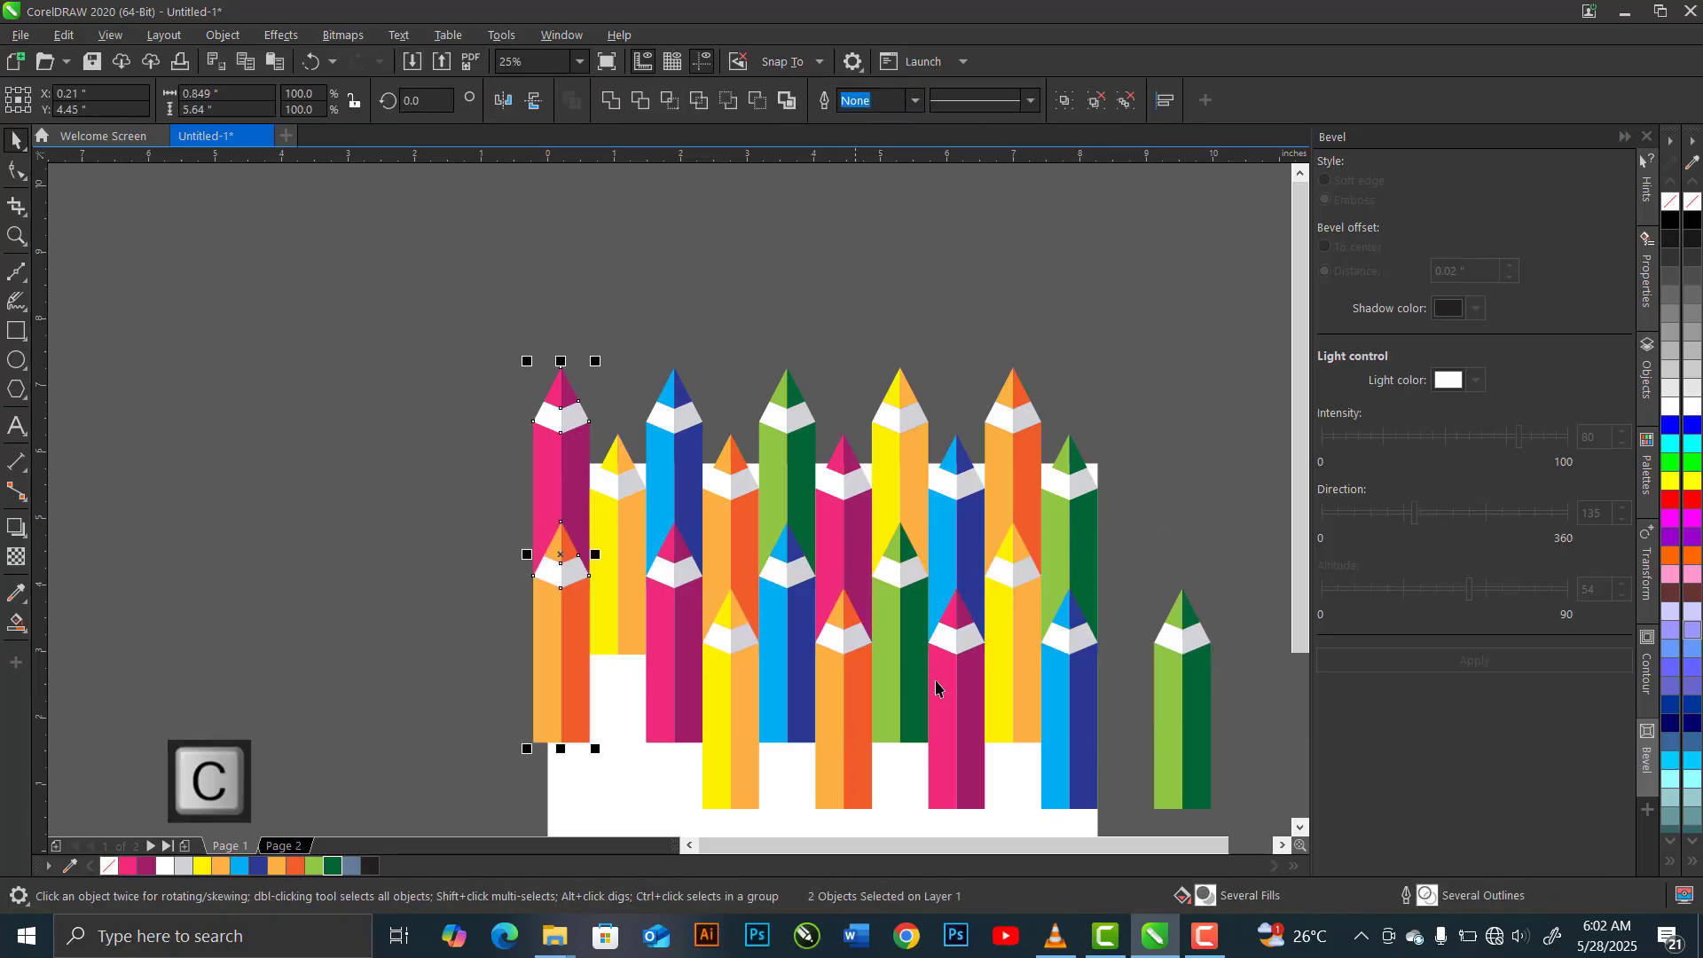
{"action": "left_click", "coordinate": [1173, 649]}
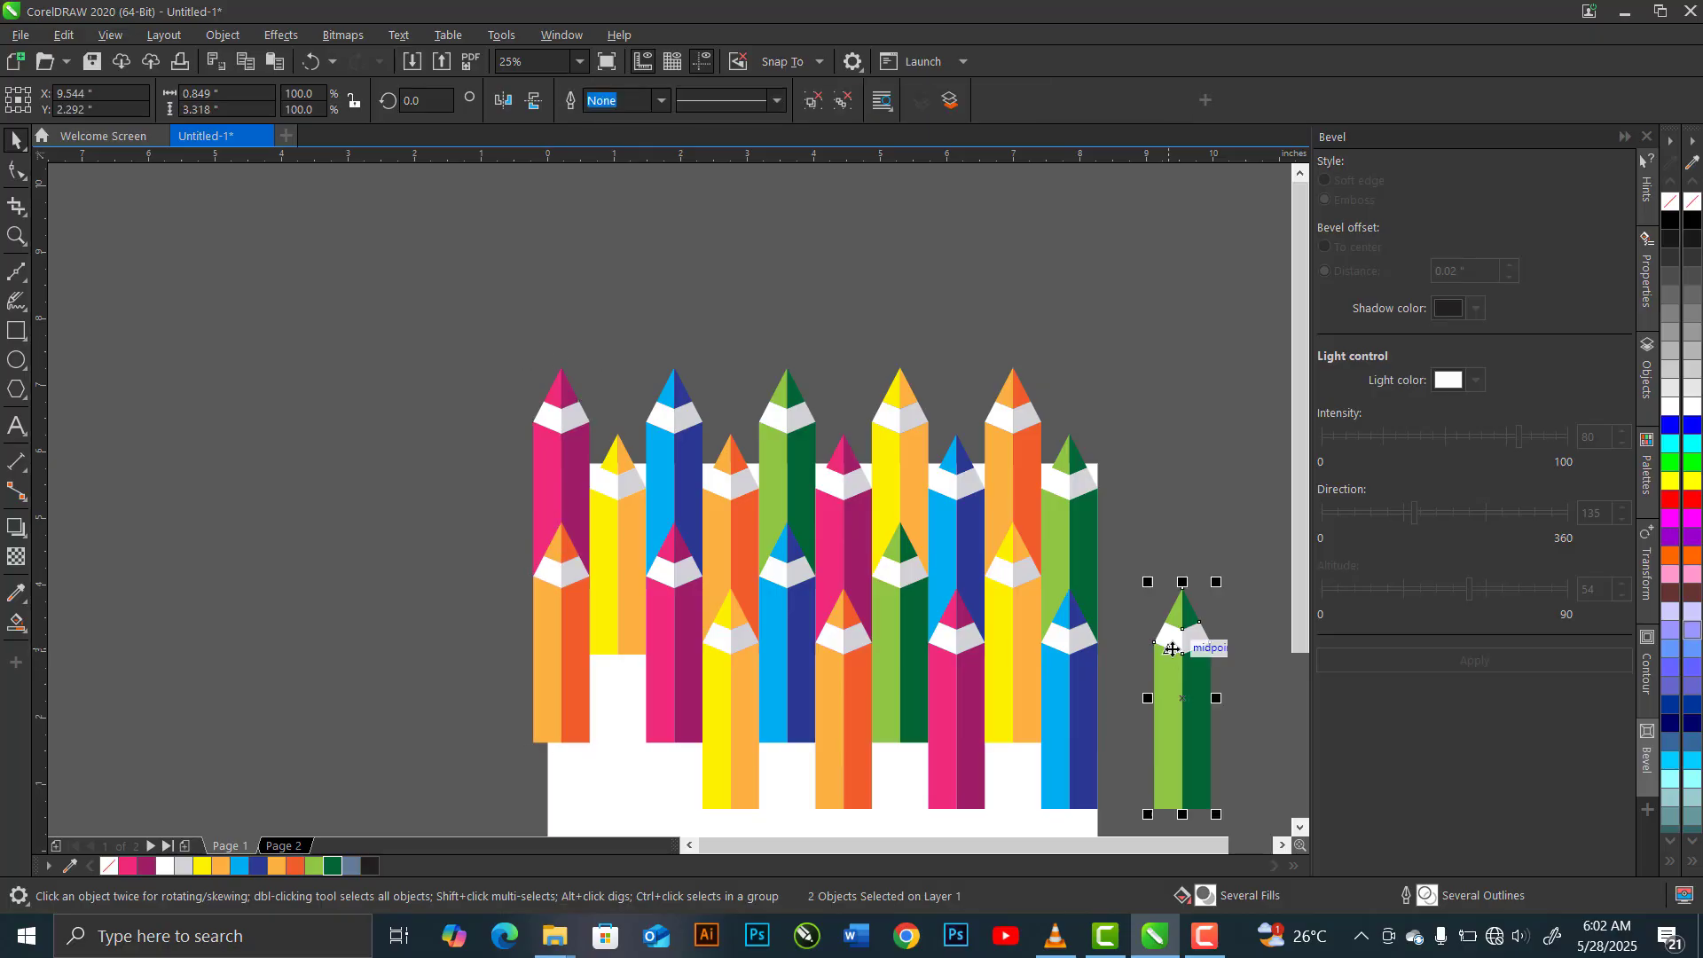
{"action": "left_click", "coordinate": [616, 568], "text": "shift"}
{"action": "key", "text": "c"}
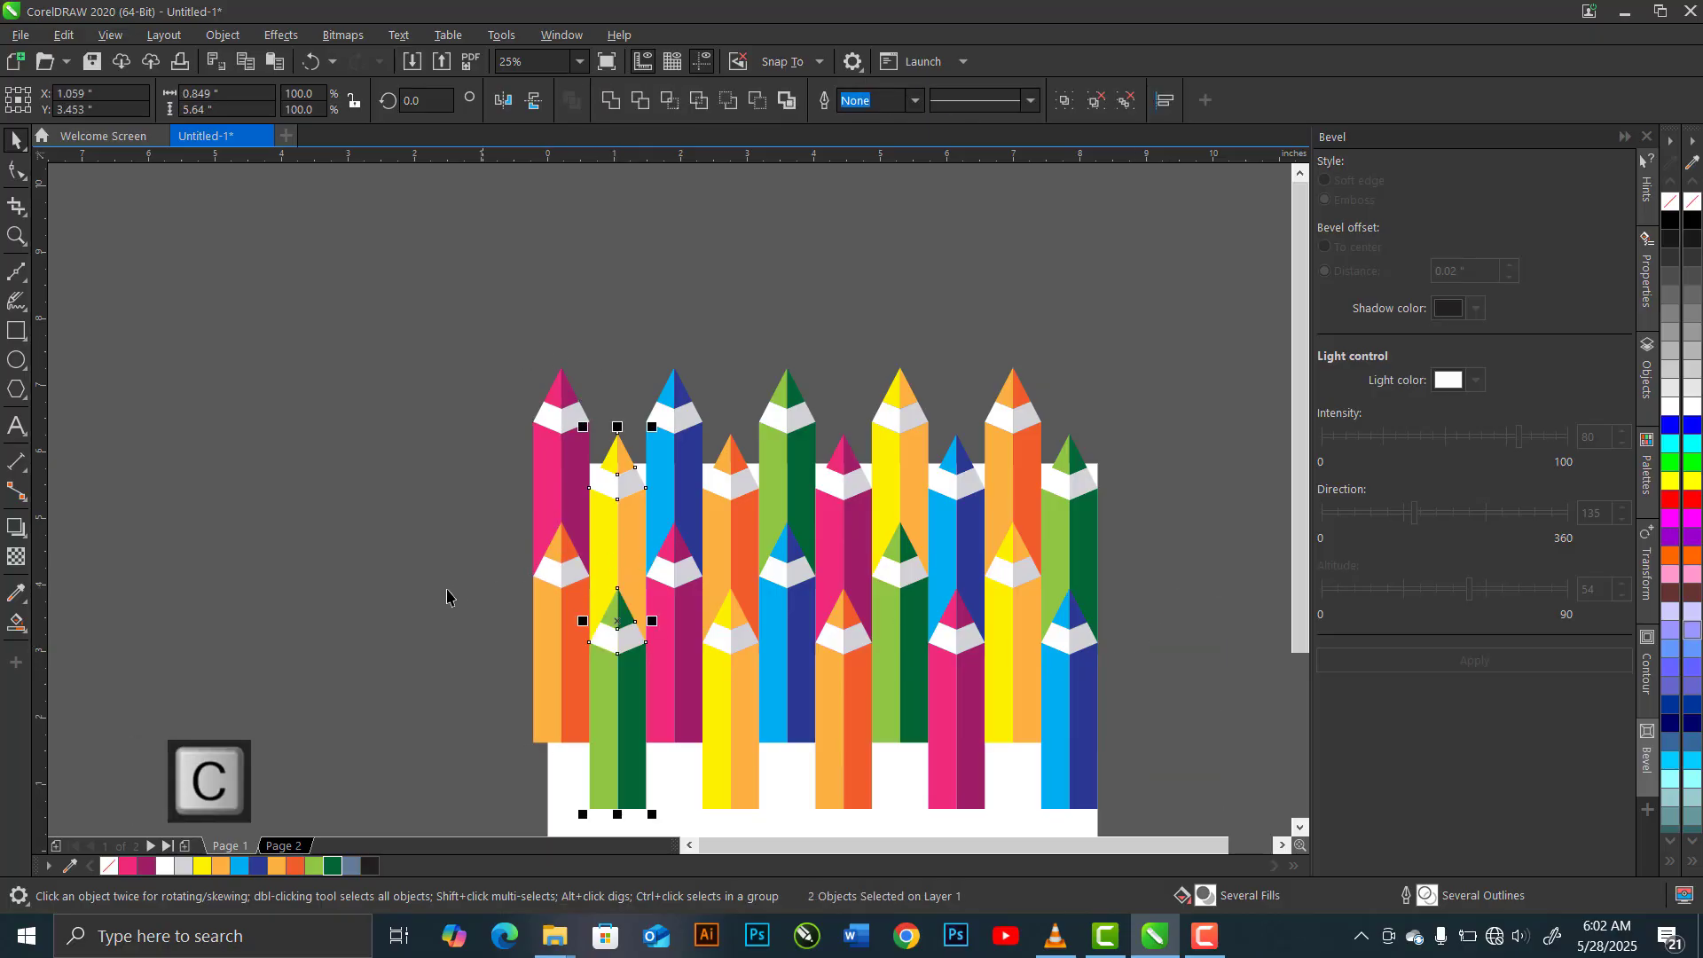
{"action": "left_click", "coordinate": [365, 601]}
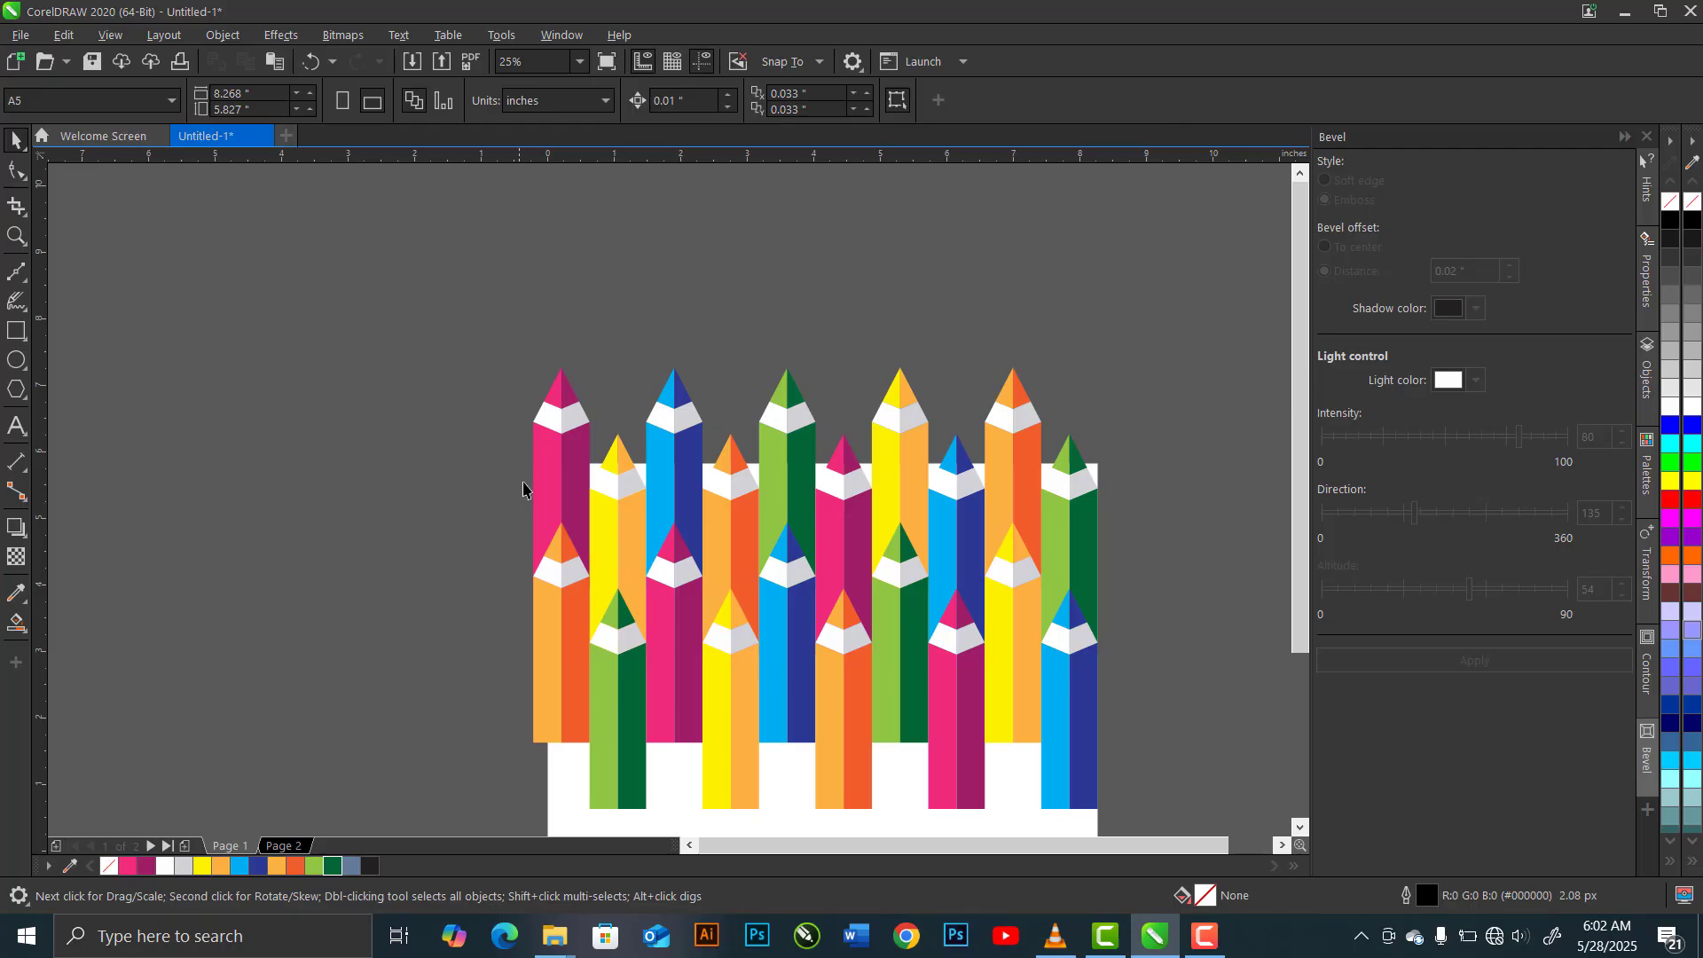
Duplicate all twenty pencils and place the copy directly below, continuing the staggered pattern in the same columns
{"action": "scroll", "coordinate": [524, 487], "scroll_direction": "down", "scroll_amount": 2}
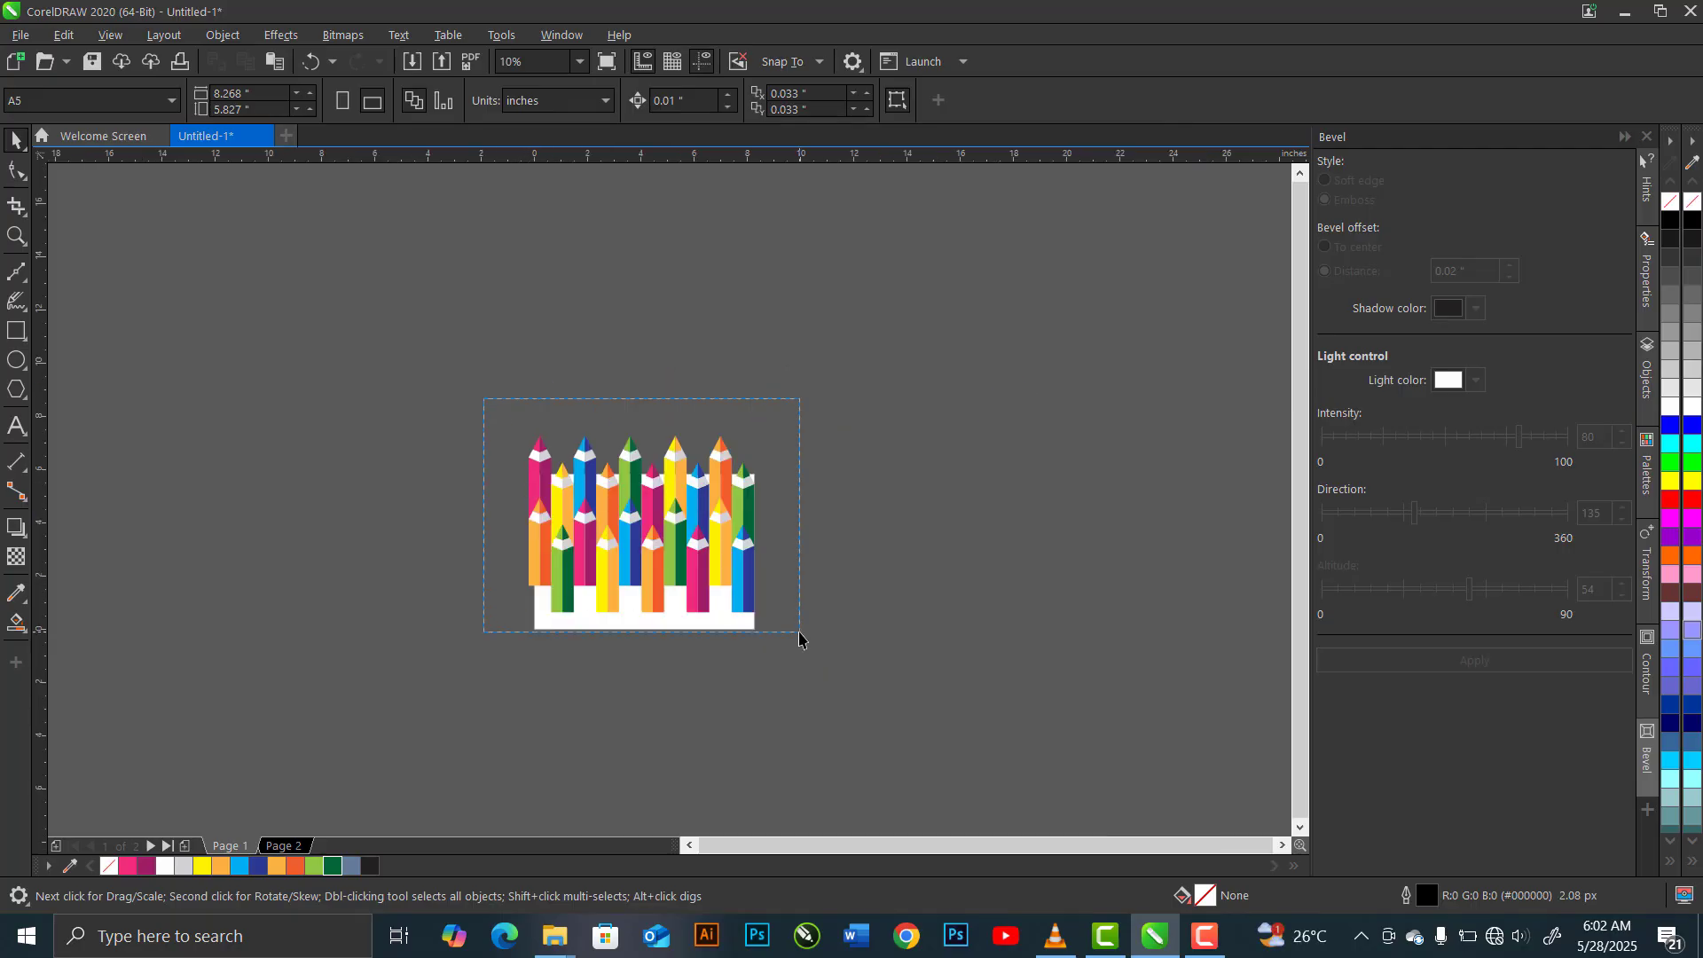
{"action": "left_click_drag", "start_coordinate": [798, 632], "coordinate": [804, 640]}
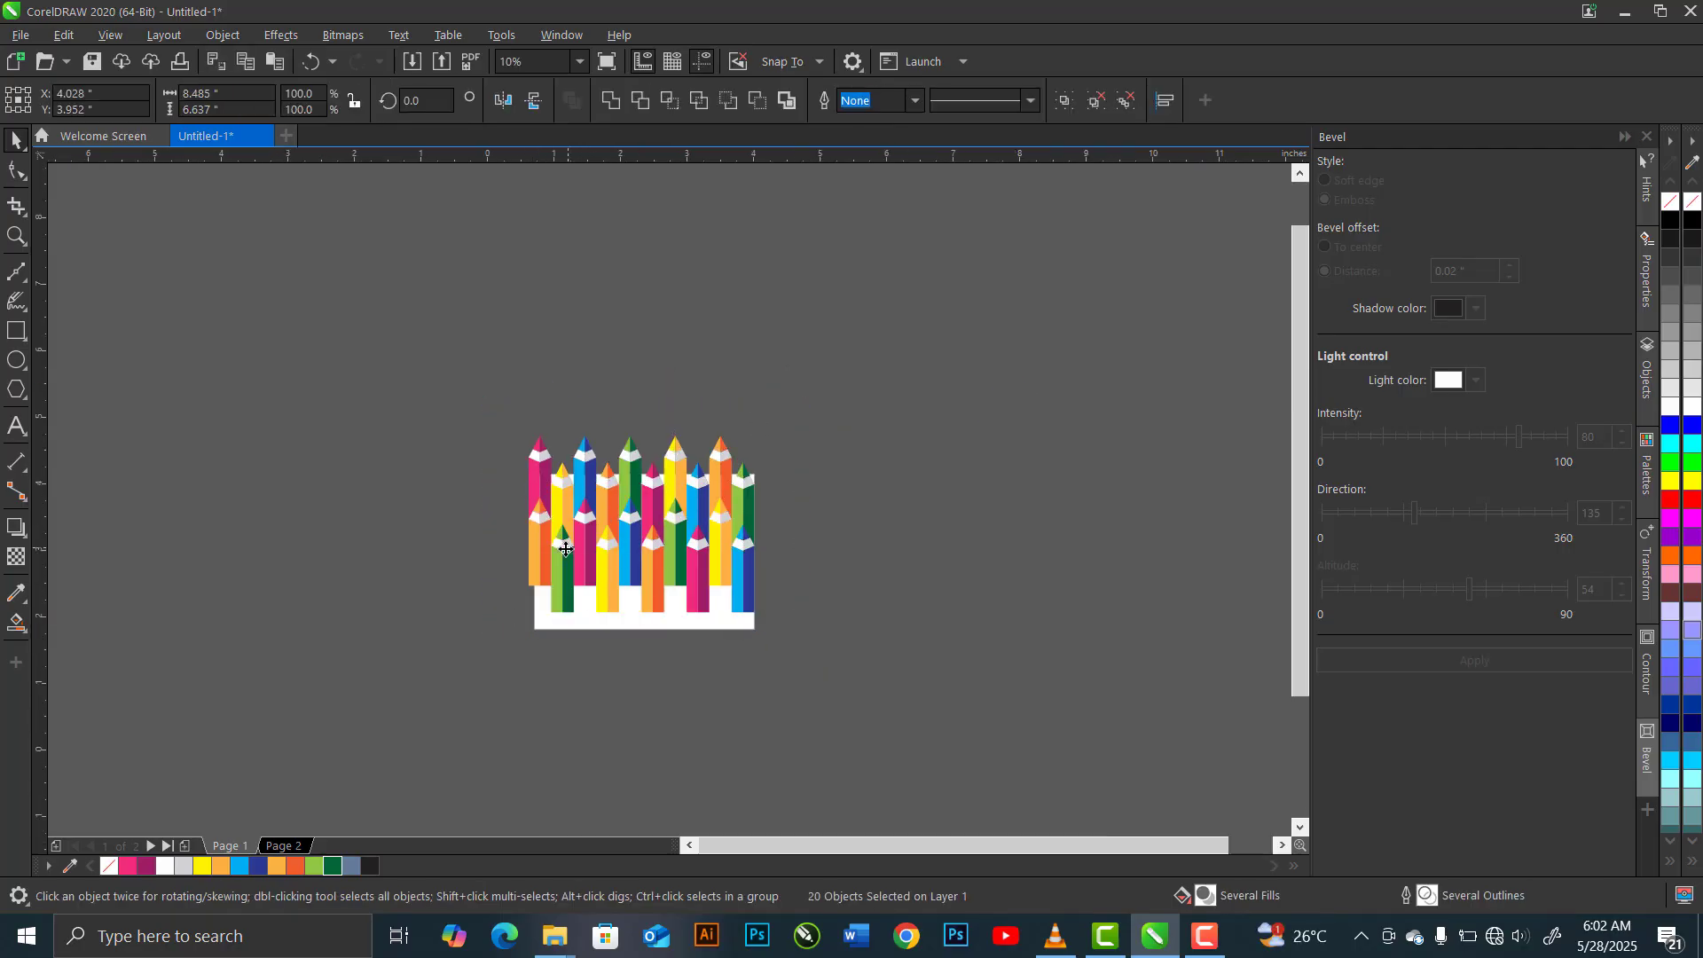
{"action": "scroll", "coordinate": [562, 547], "scroll_direction": "up", "scroll_amount": 2}
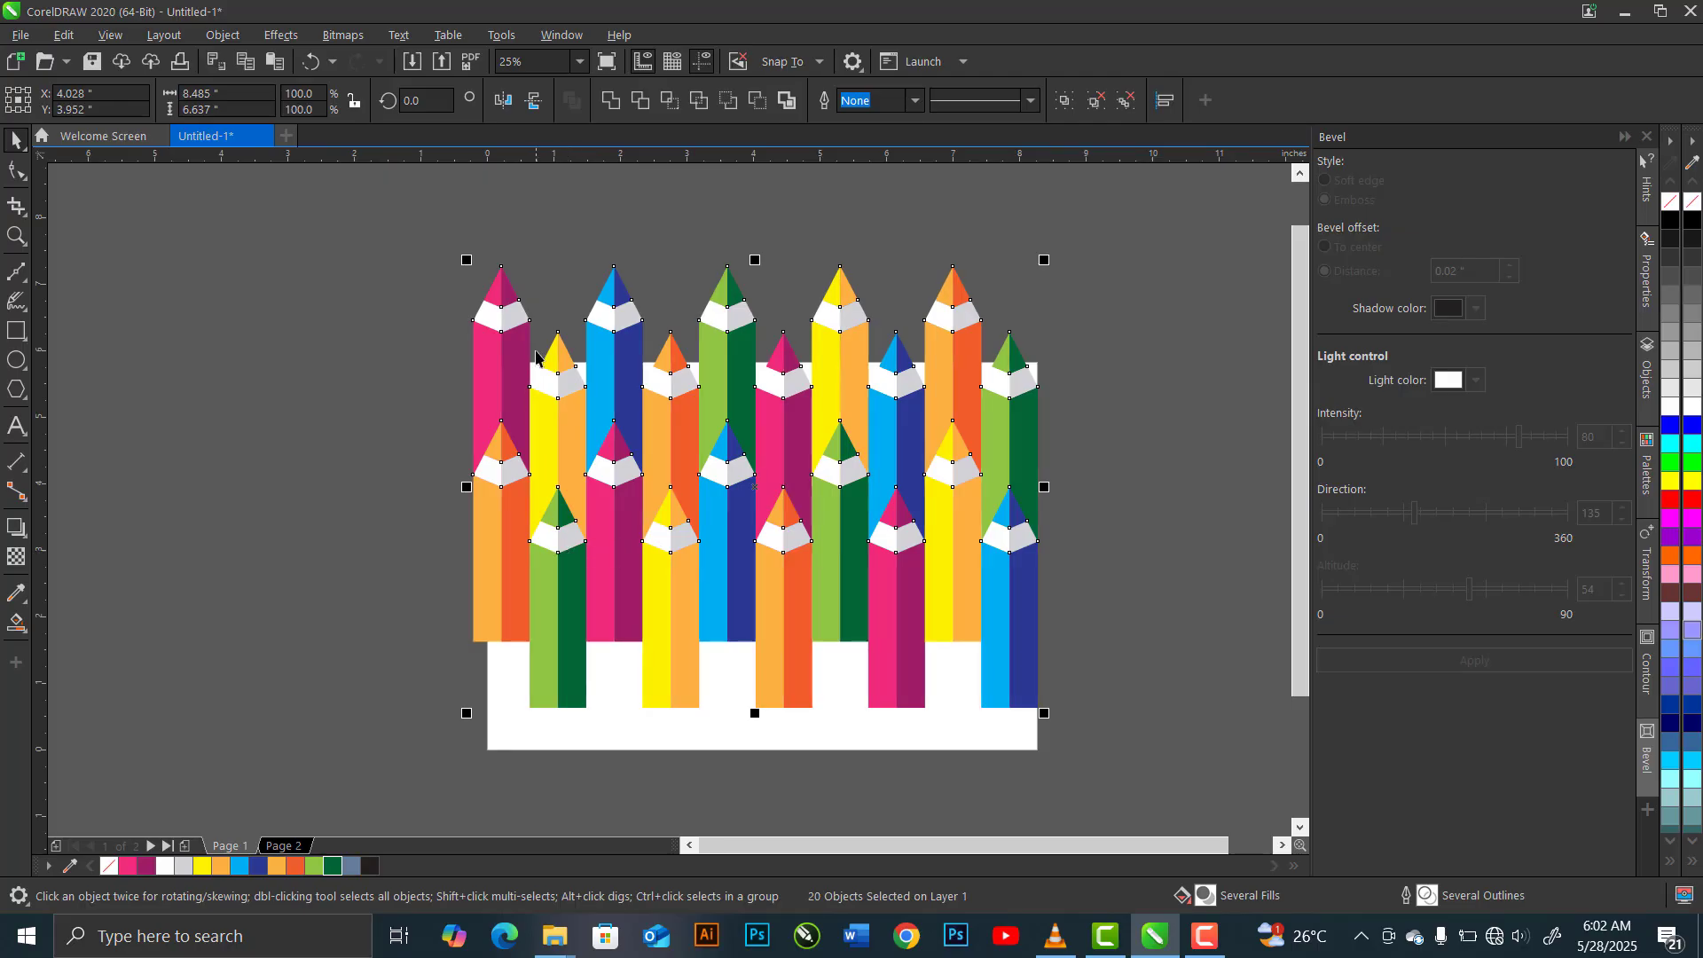
{"action": "key", "text": "ctrl+c"}
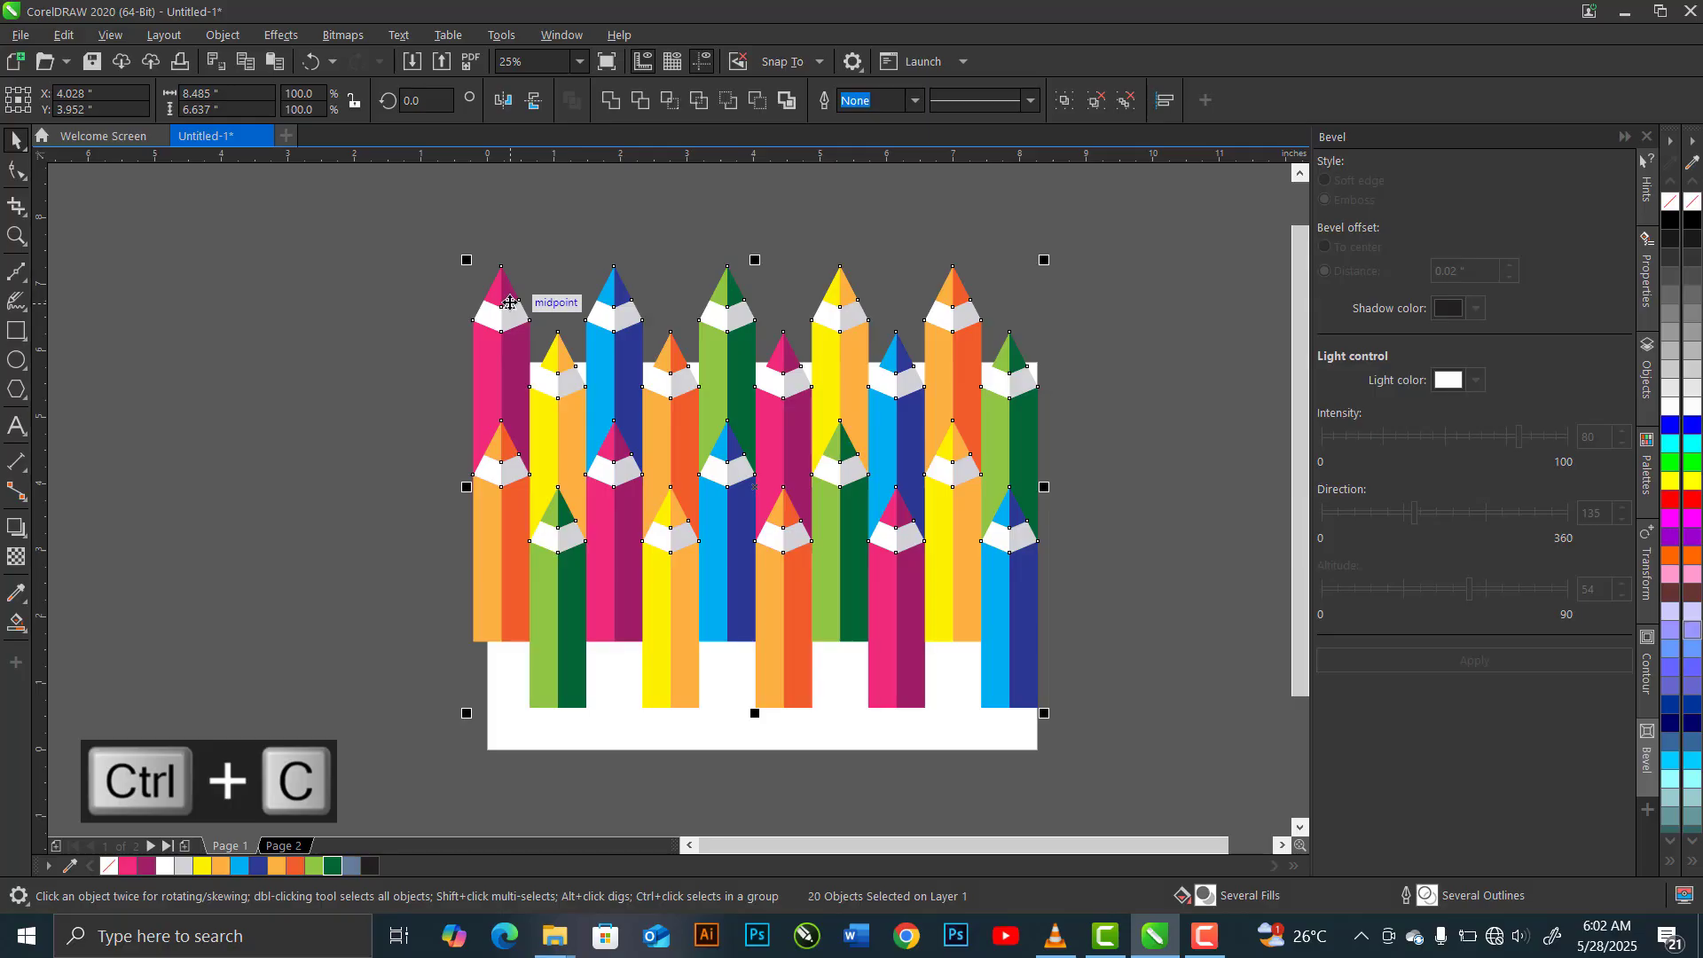
{"action": "key", "text": "ctrl+v"}
{"action": "left_click_drag", "start_coordinate": [614, 332], "coordinate": [614, 641]}
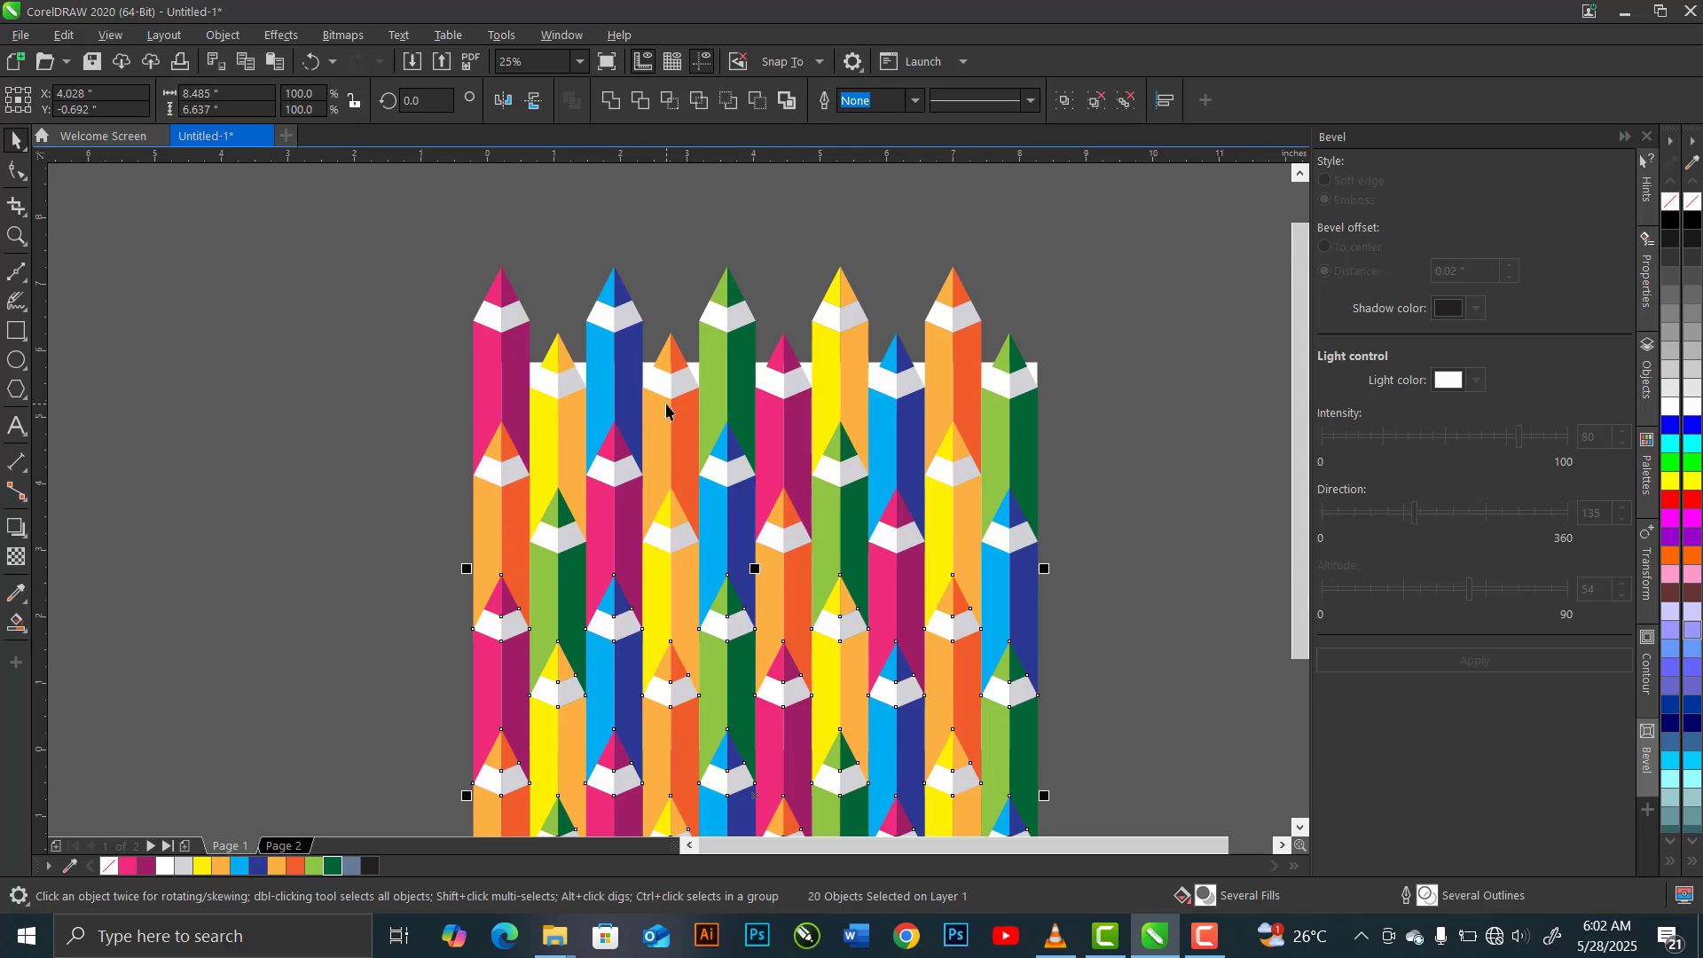
Group all forty pencils into one object and move it off the page, beside its right edge
{"action": "scroll", "coordinate": [660, 410], "scroll_direction": "down", "scroll_amount": 2}
{"action": "left_click_drag", "start_coordinate": [512, 312], "coordinate": [875, 710]}
{"action": "key", "text": "ctrl+g"}
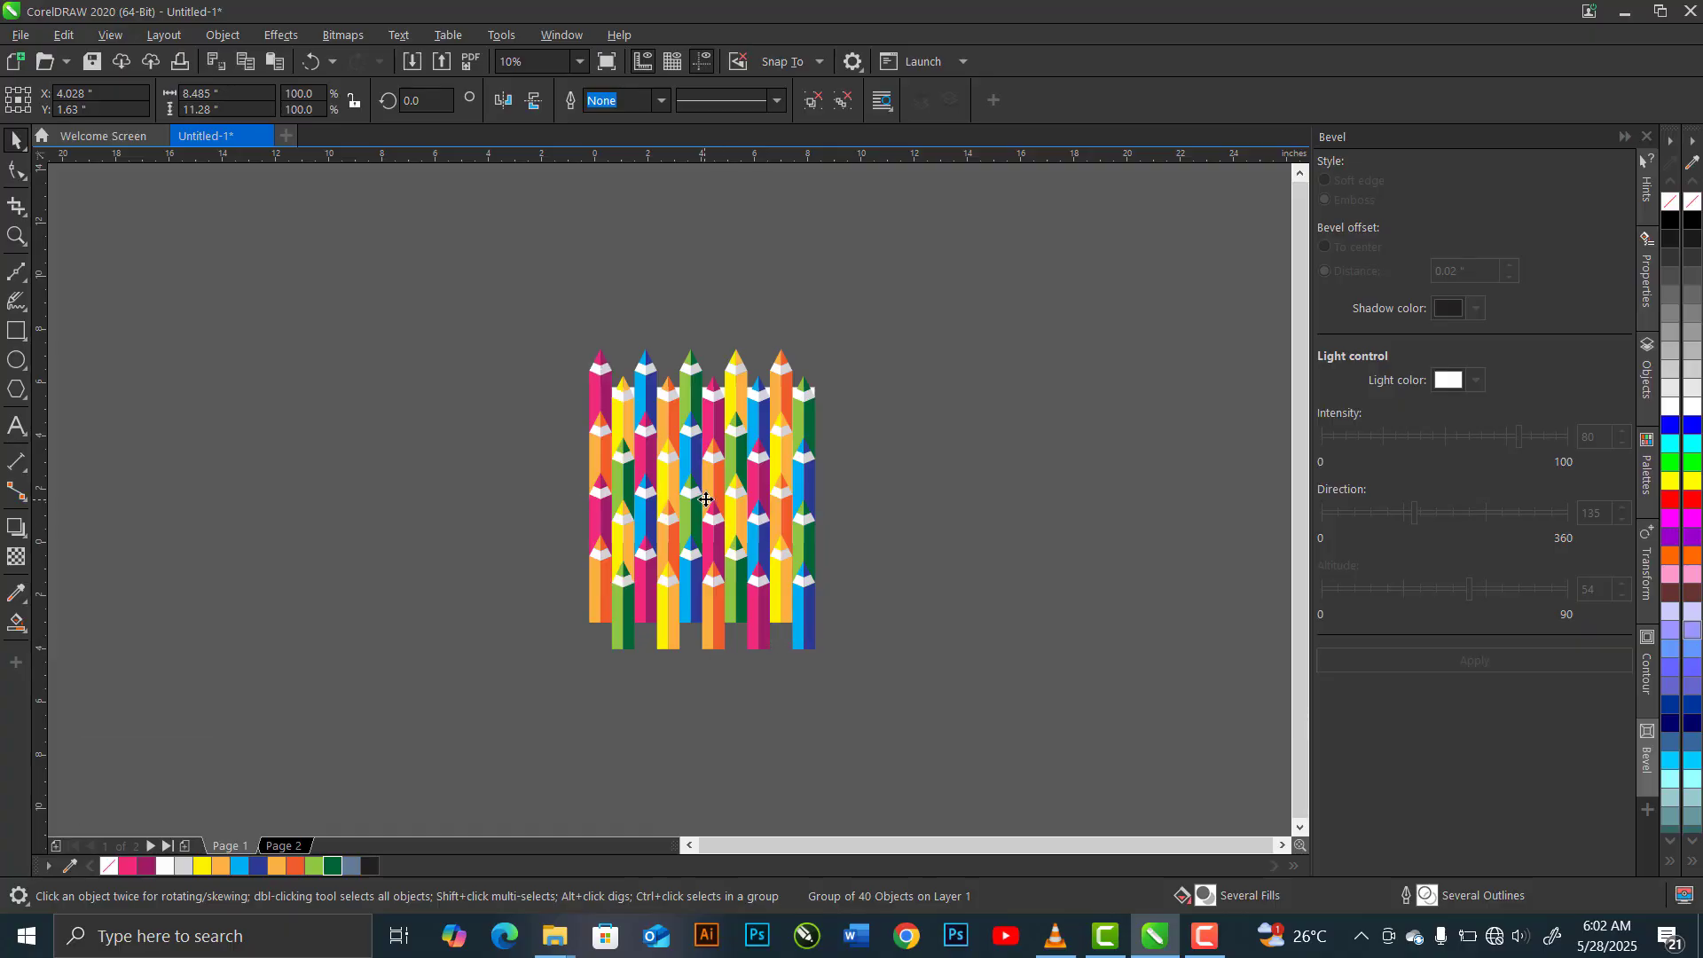
{"action": "left_click_drag", "start_coordinate": [706, 499], "coordinate": [955, 502]}
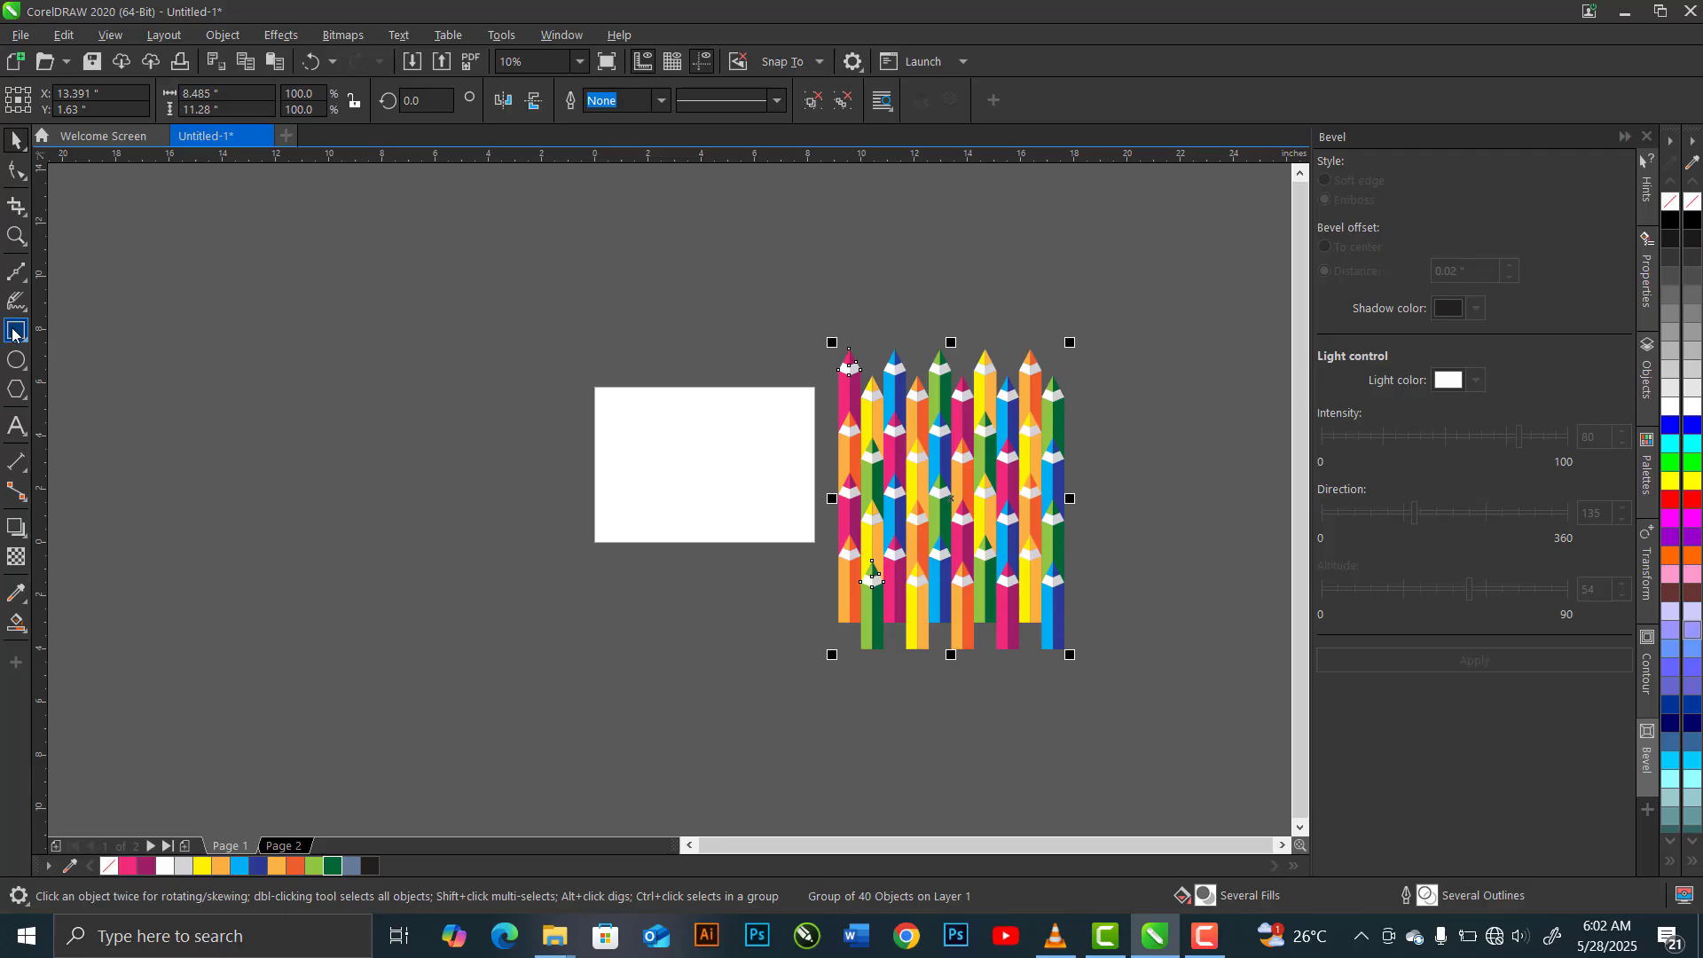
Add a page-sized rectangle of 8.268 by 5.827 inches that exactly covers the page
{"action": "key", "text": "Tab"}
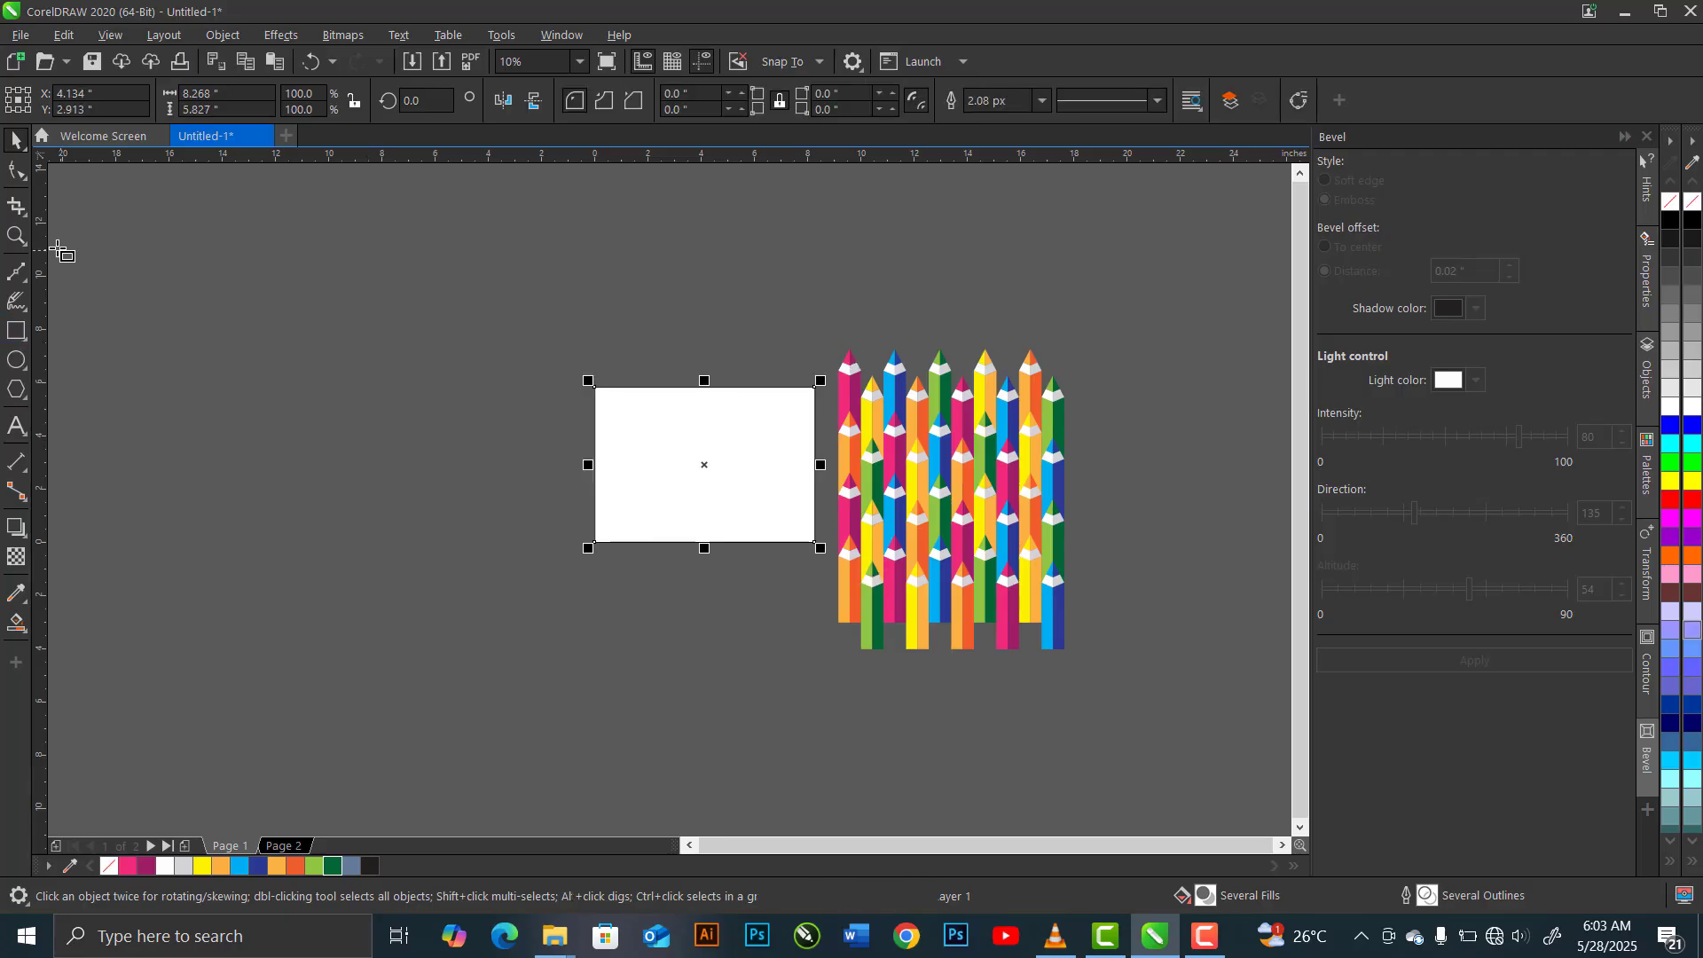
{"action": "key", "text": "space"}
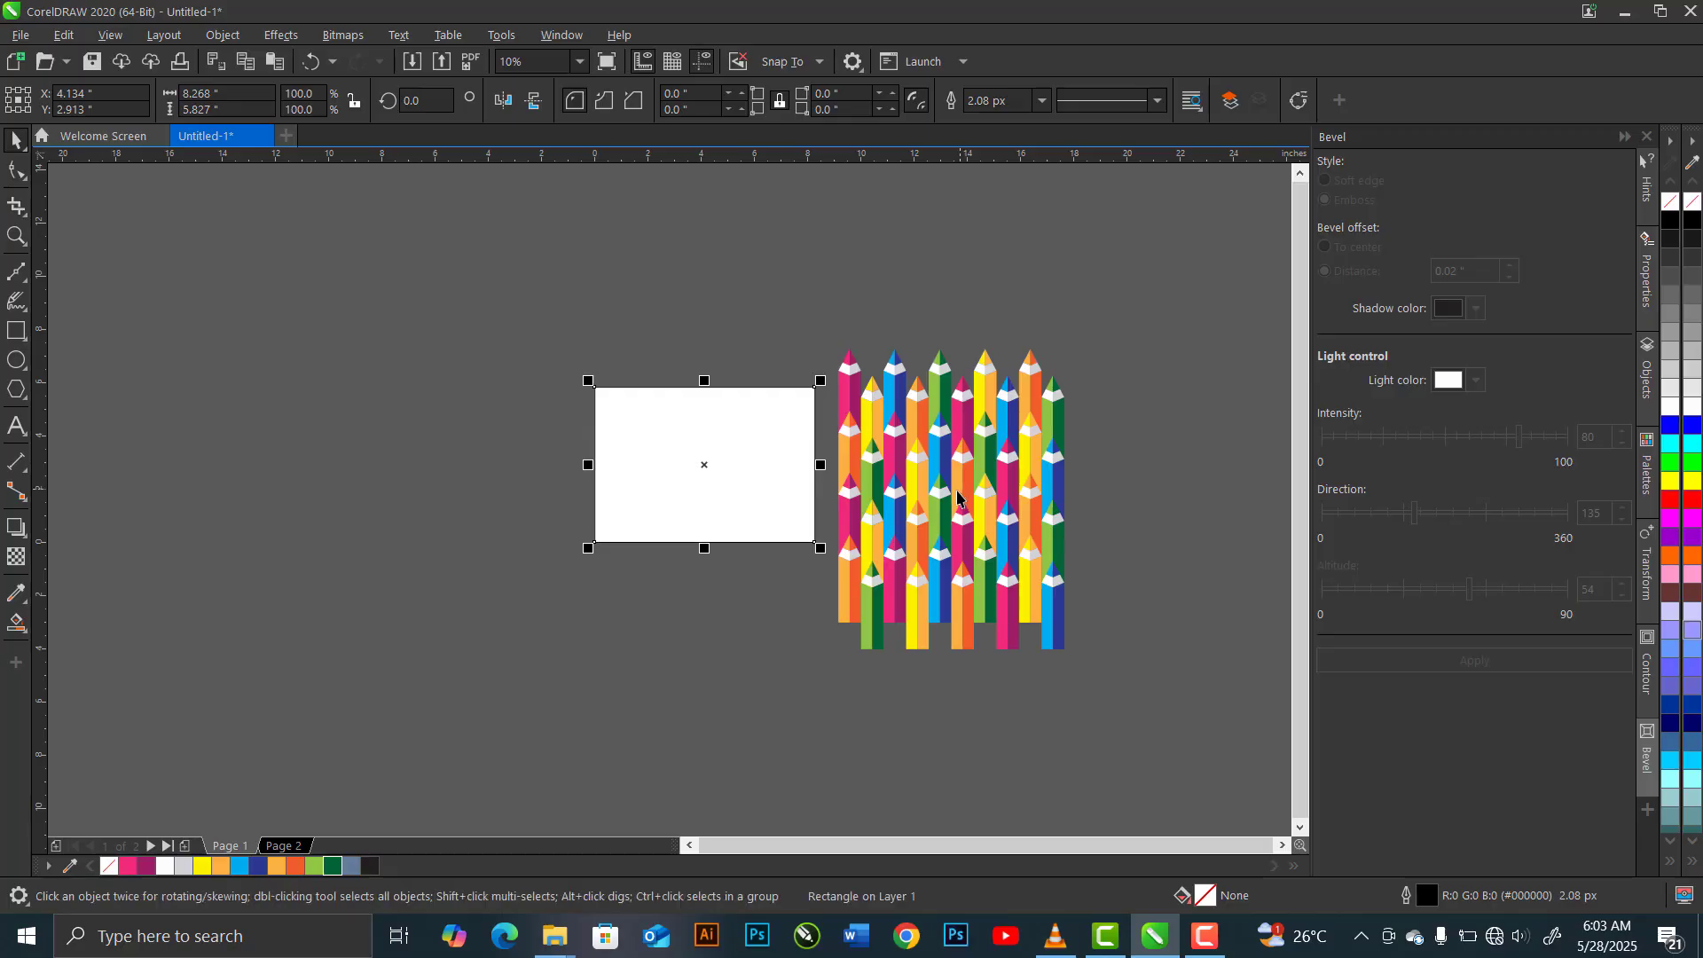
PowerClip the grouped pencil pattern inside the page-sized rectangle
{"action": "left_click", "coordinate": [951, 492]}
{"action": "right_click", "coordinate": [951, 493]}
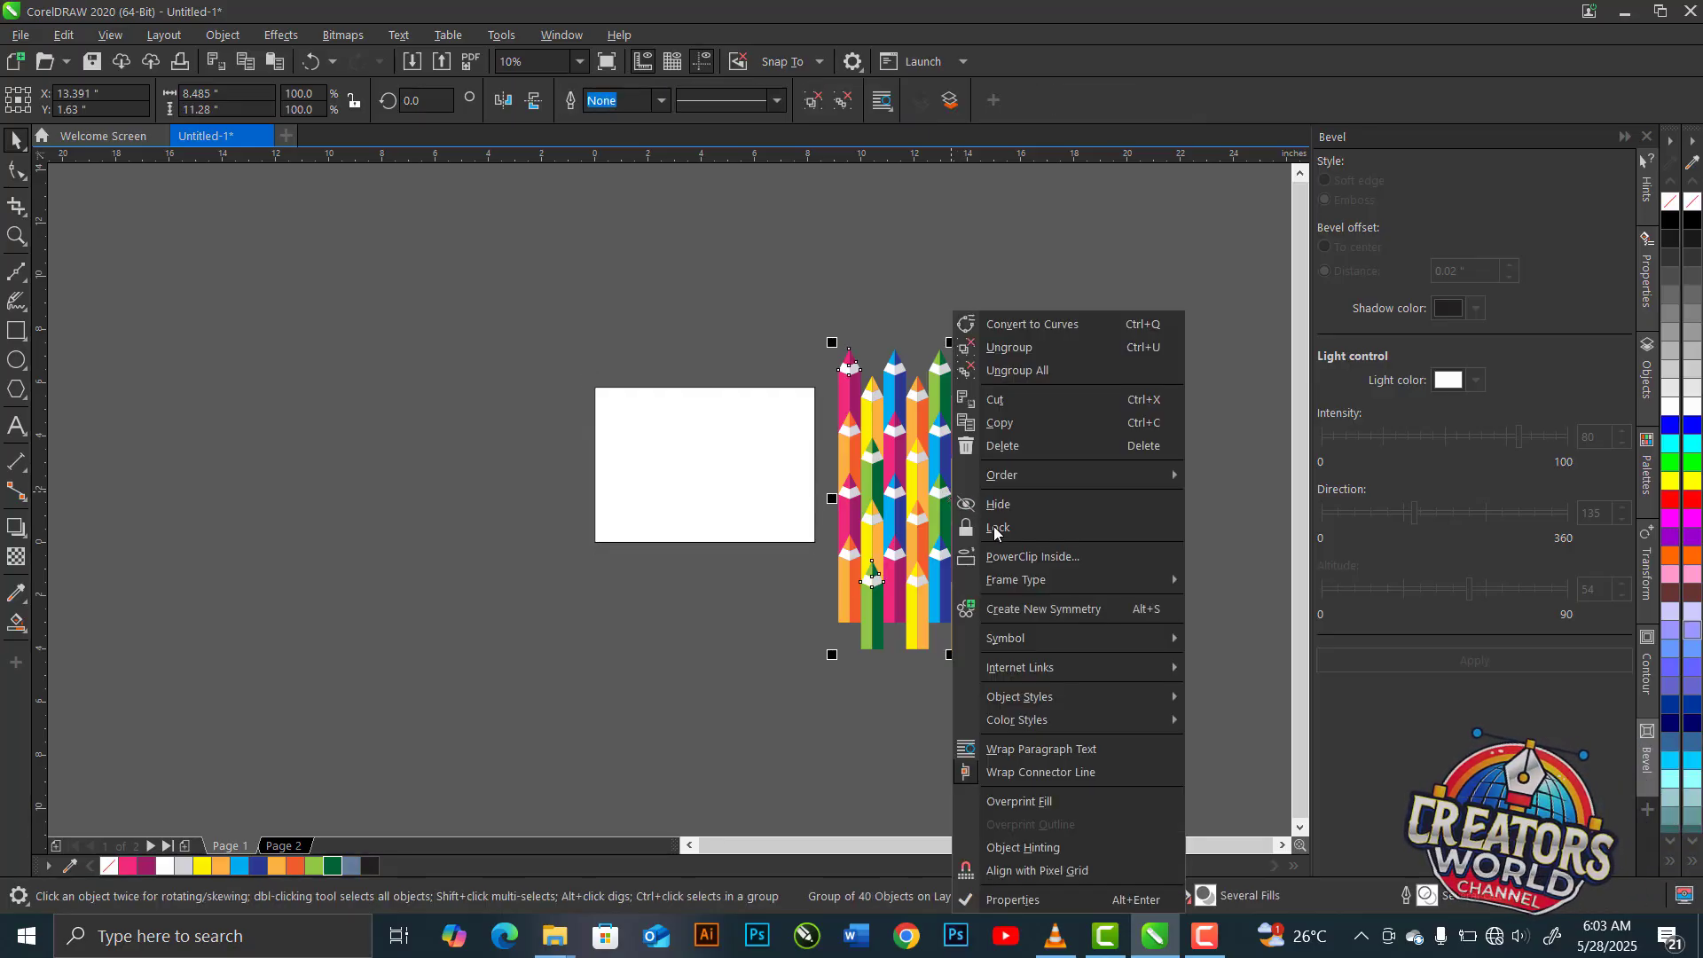
{"action": "left_click", "coordinate": [1014, 555]}
{"action": "left_click", "coordinate": [697, 478]}
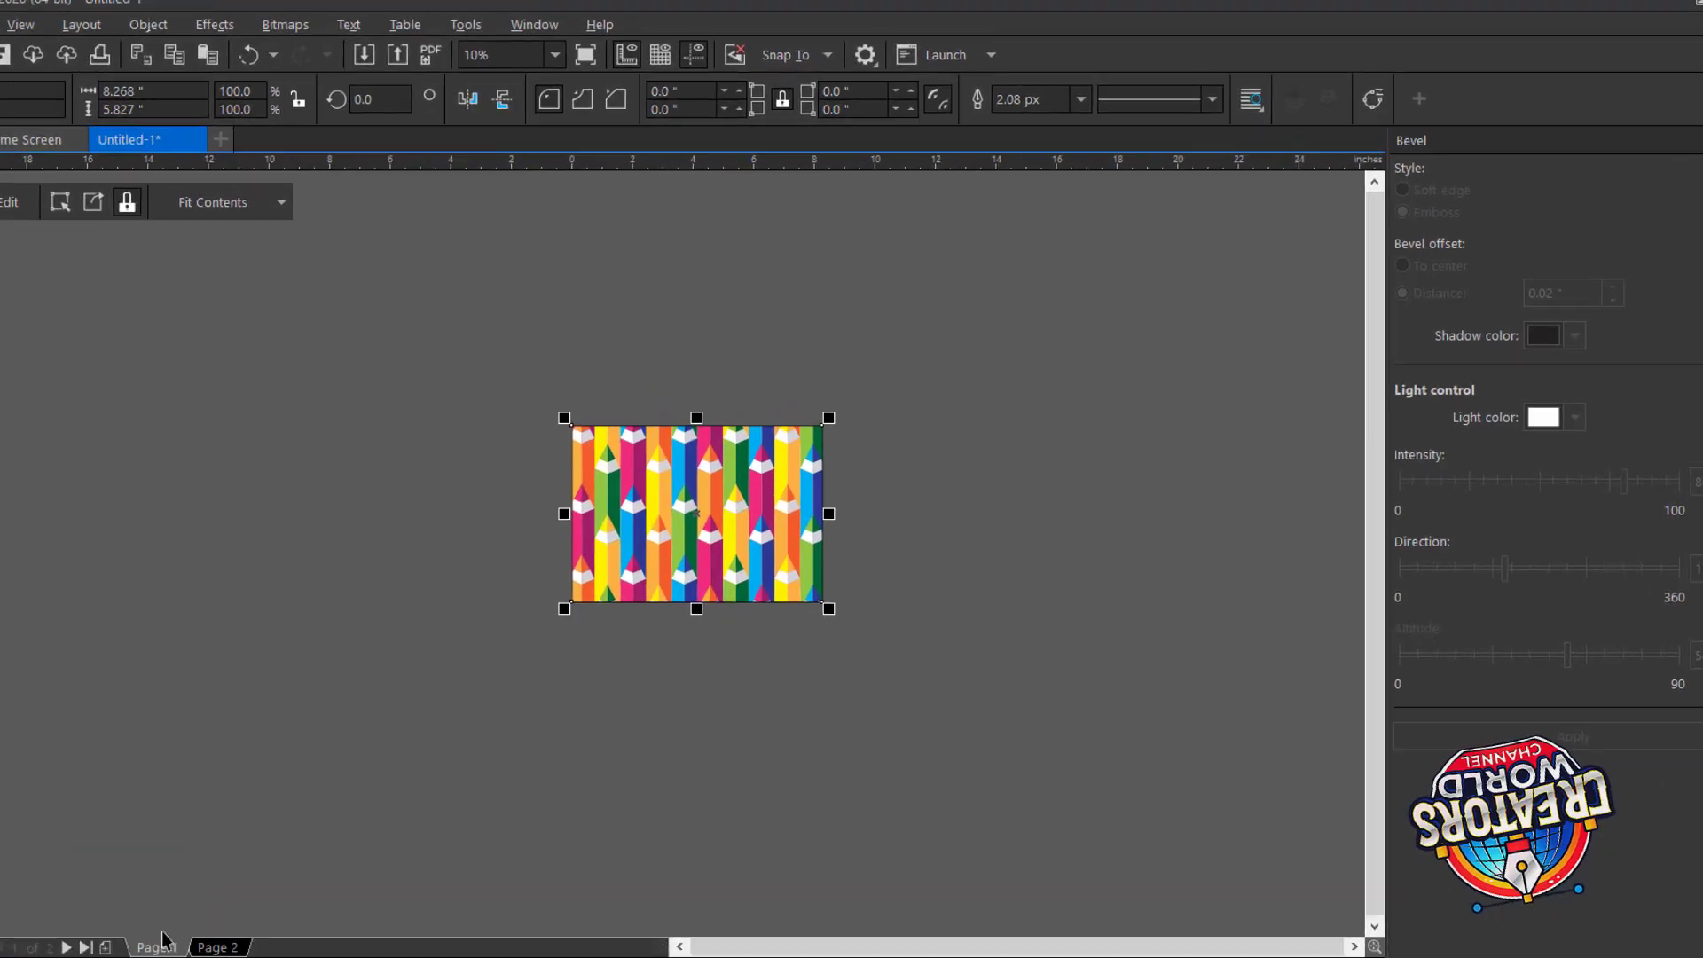
Set the outline width of the page-sized PowerClip rectangle to None and deselect it
{"action": "left_click", "coordinate": [1316, 91]}
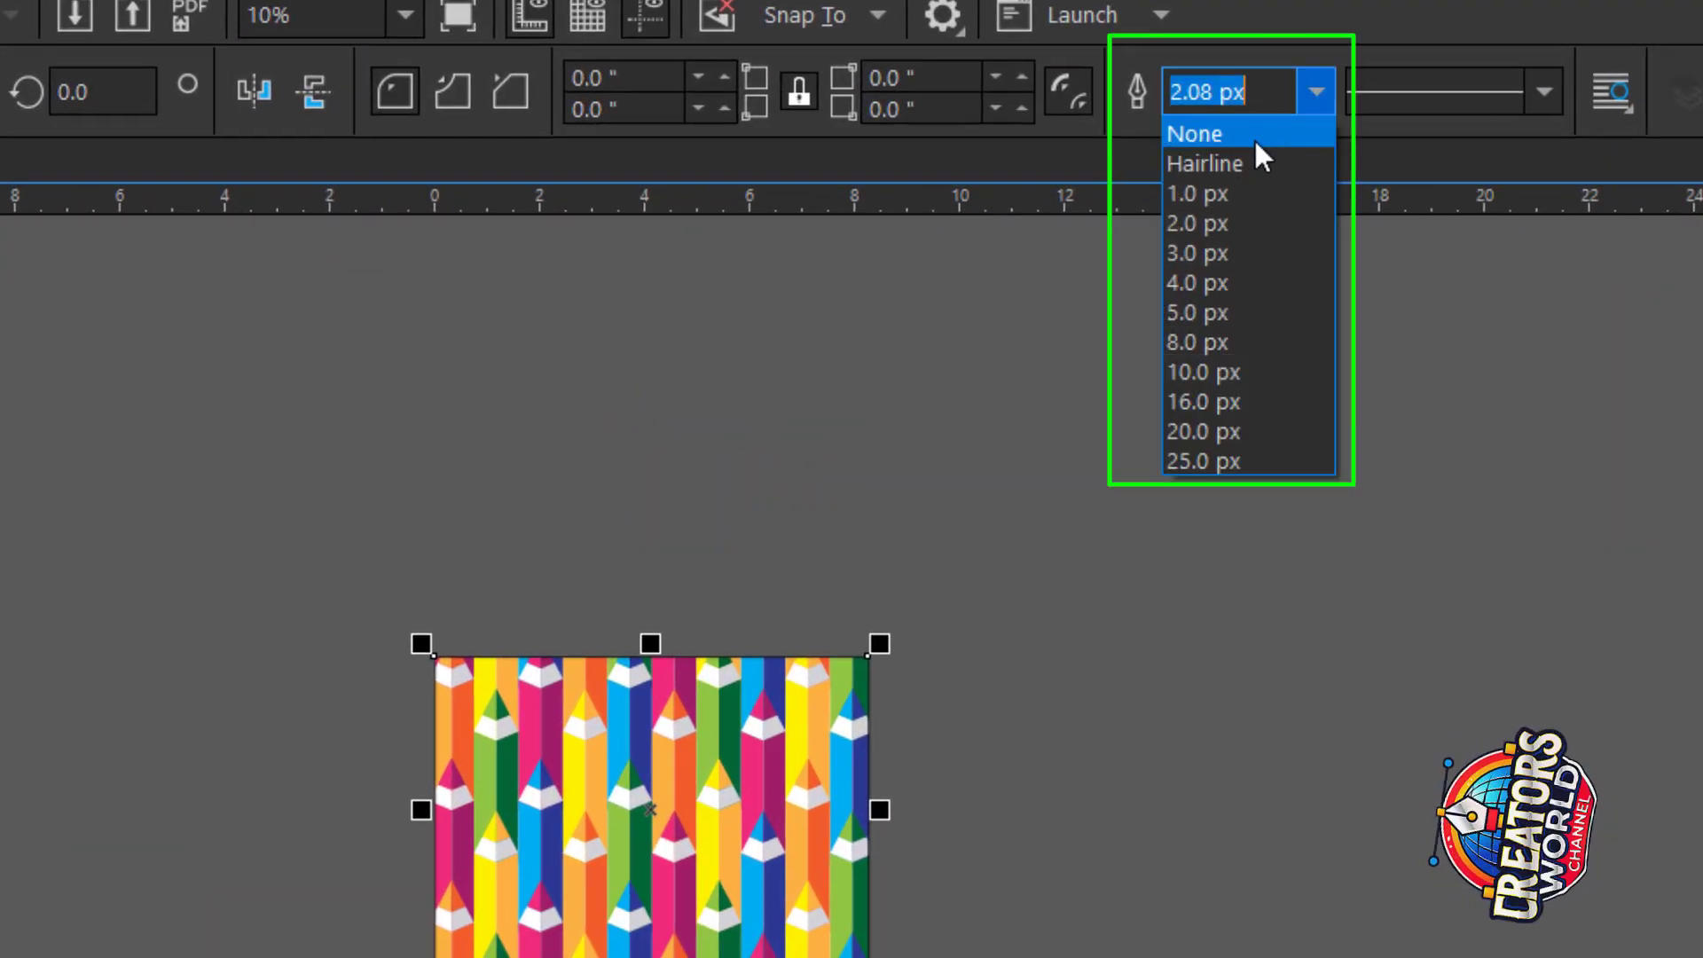
{"action": "left_click", "coordinate": [1262, 138]}
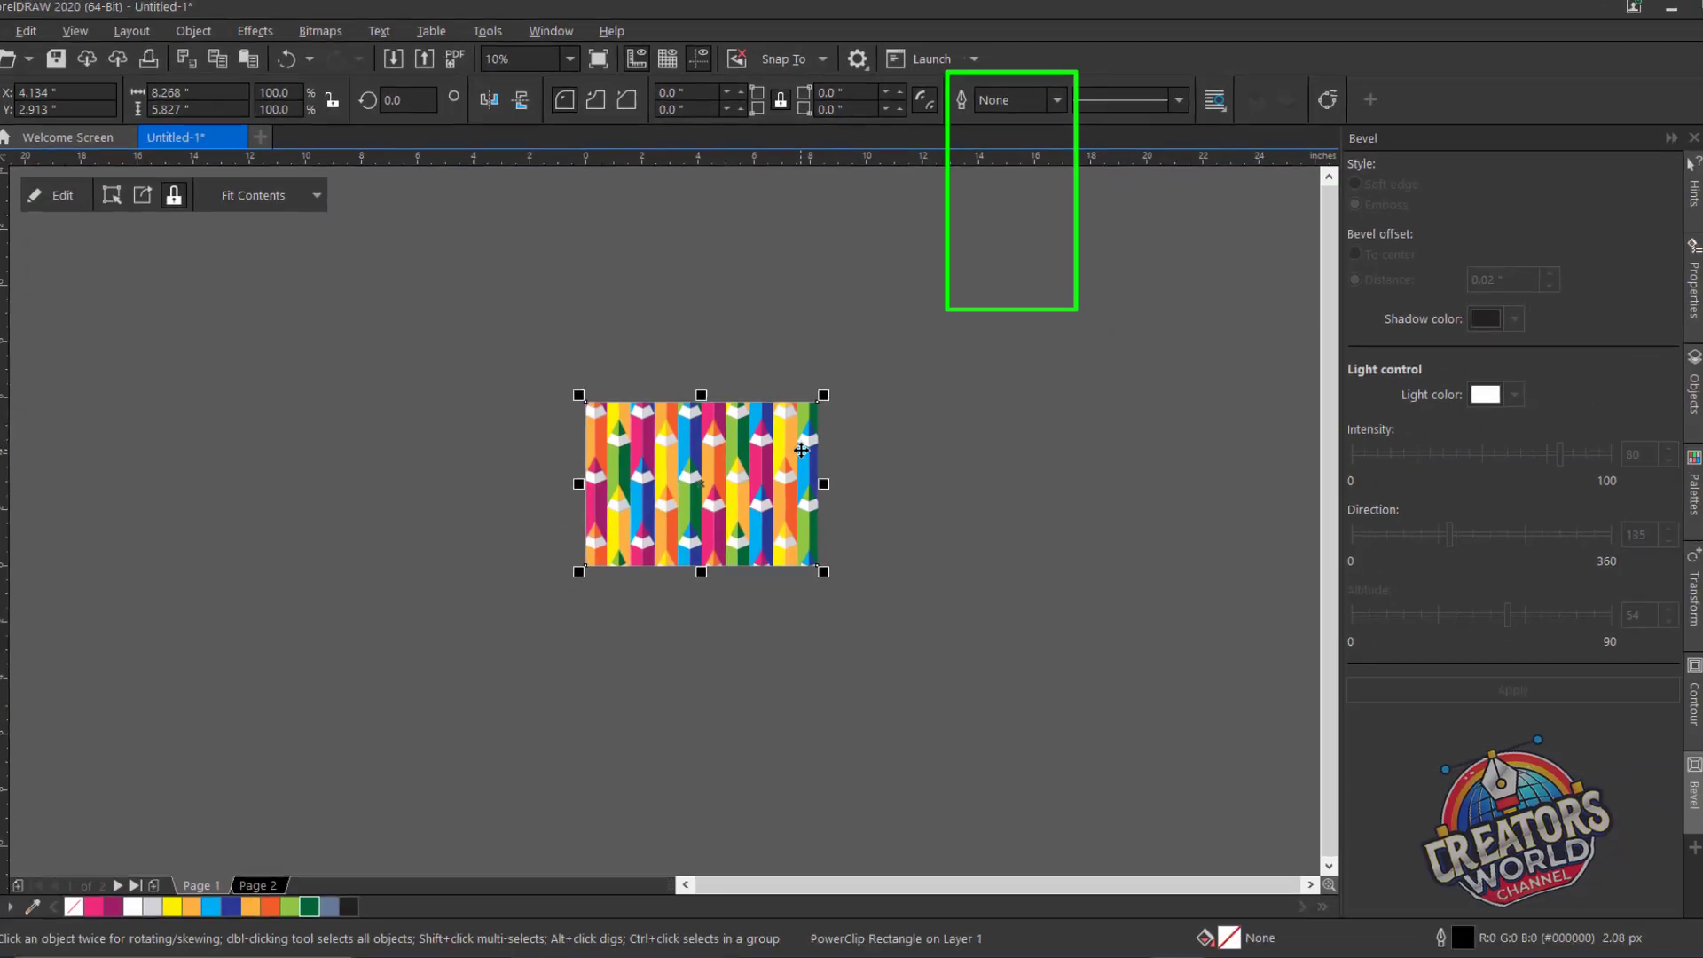
{"action": "scroll", "coordinate": [834, 680], "scroll_direction": "up", "scroll_amount": 2}
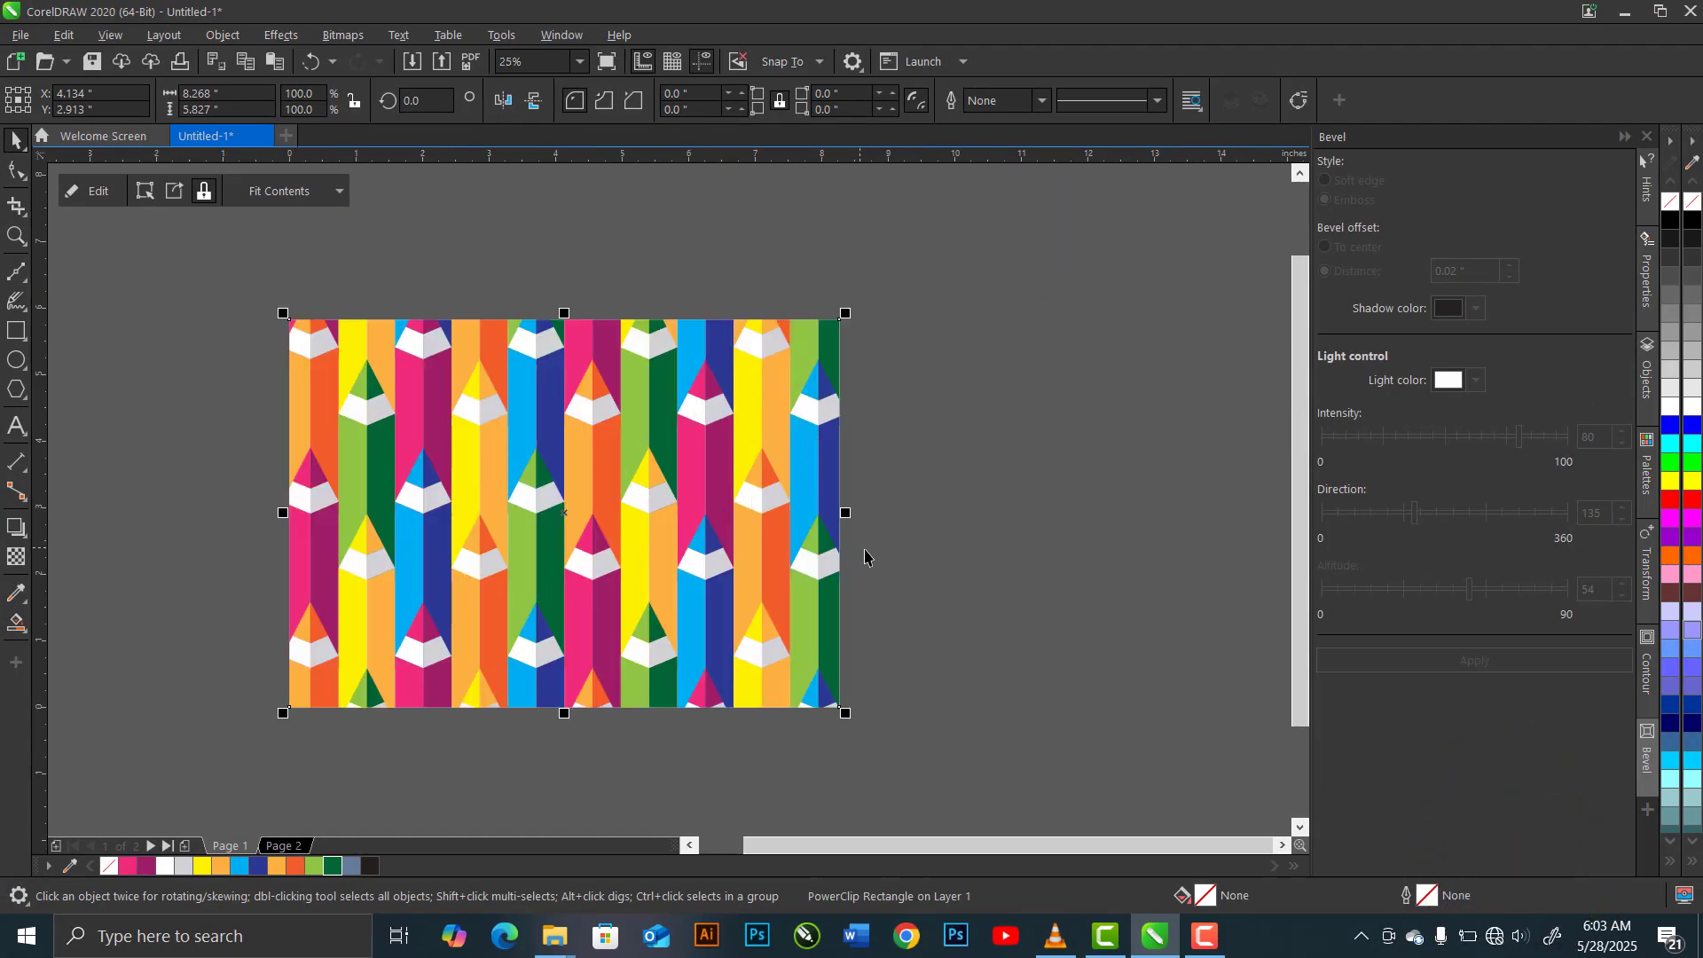
{"action": "key", "text": "Escape"}
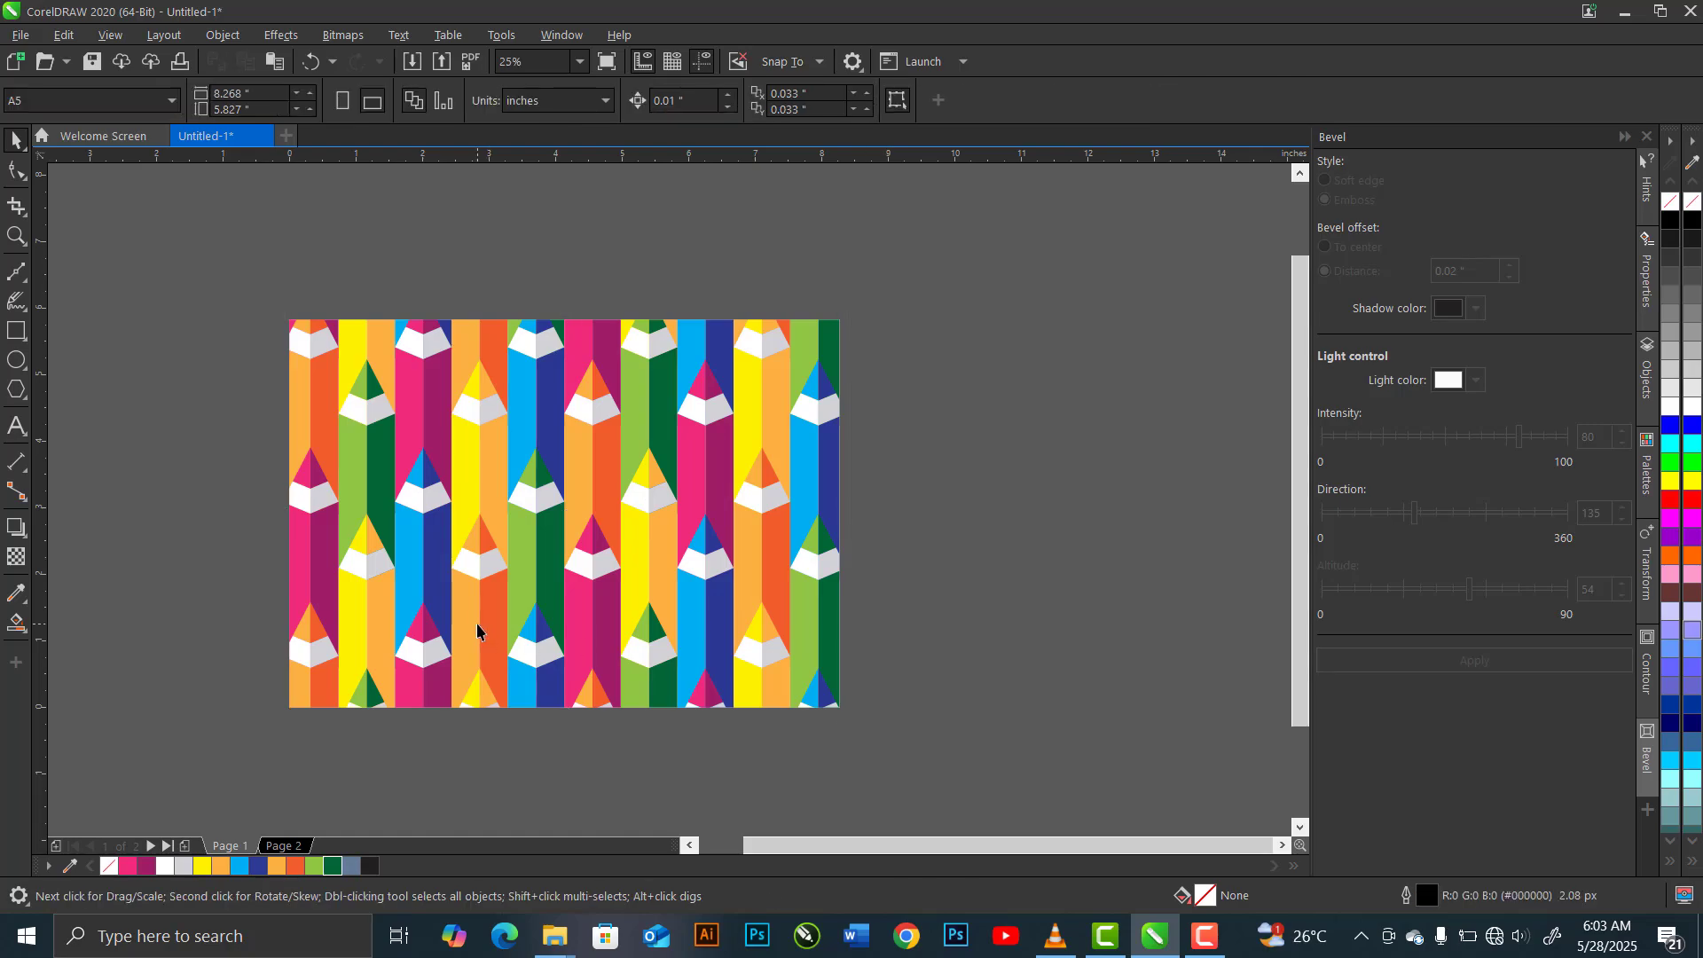
{"action": "scroll", "coordinate": [477, 631], "scroll_direction": "up", "scroll_amount": 2}
{"action": "scroll", "coordinate": [829, 577], "scroll_direction": "down", "scroll_amount": 2}
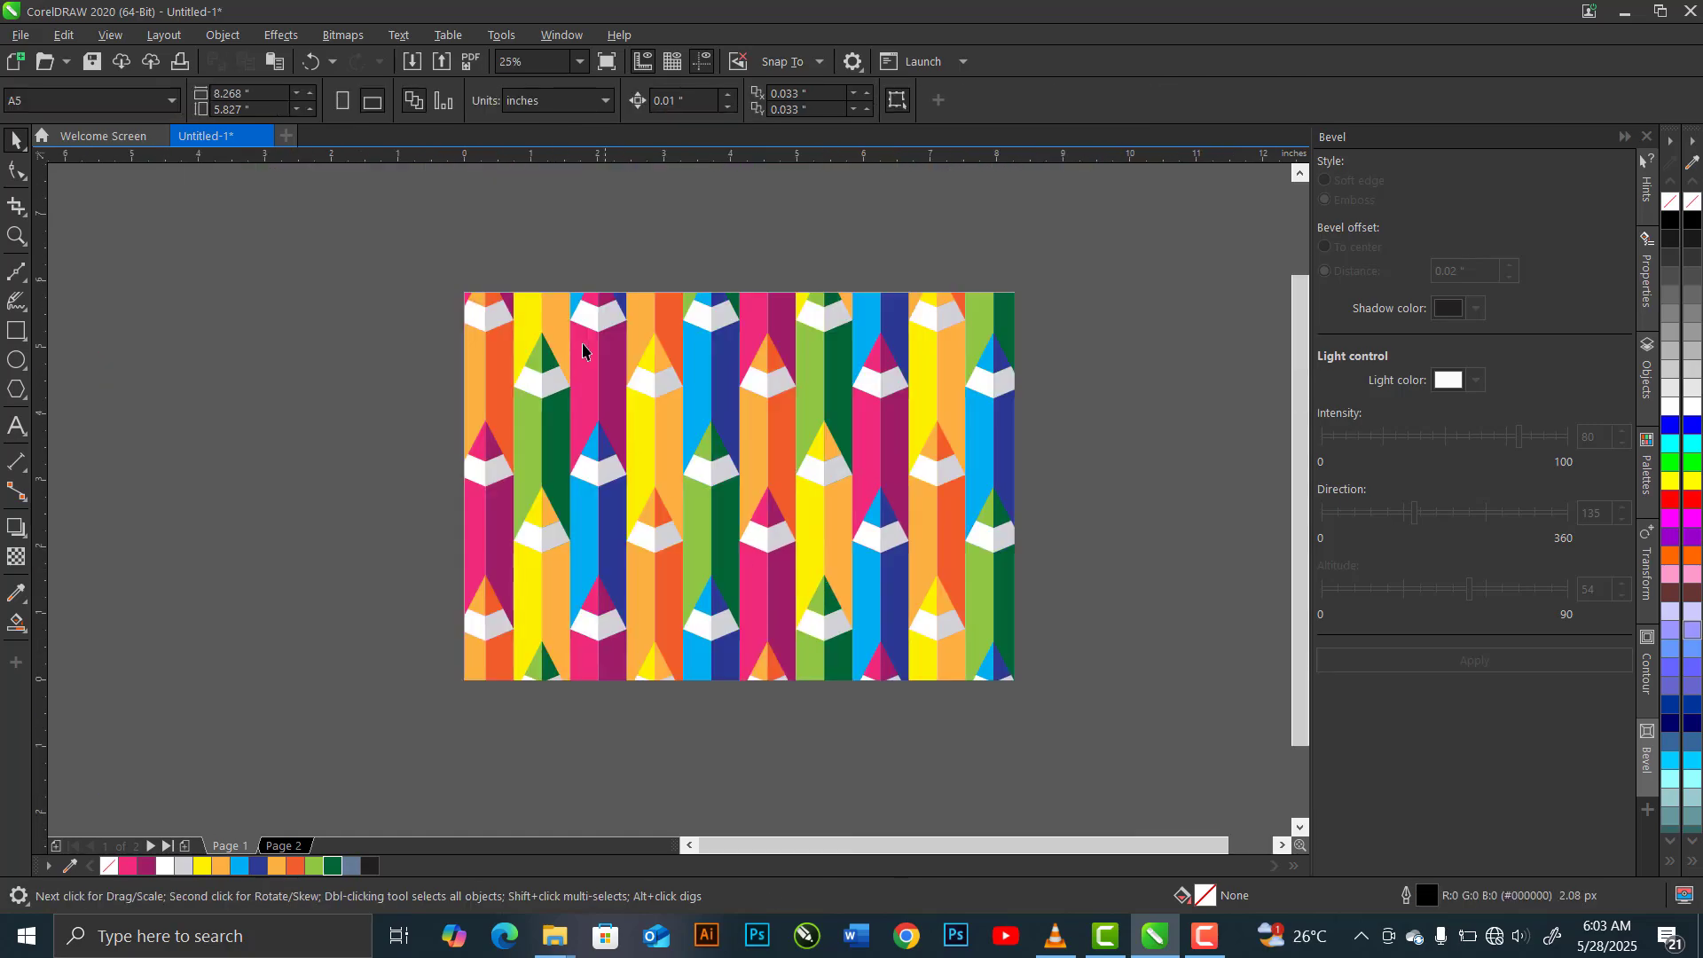
{"action": "scroll", "coordinate": [568, 346], "scroll_direction": "up", "scroll_amount": 4}
{"action": "scroll", "coordinate": [565, 343], "scroll_direction": "up", "scroll_amount": 1}
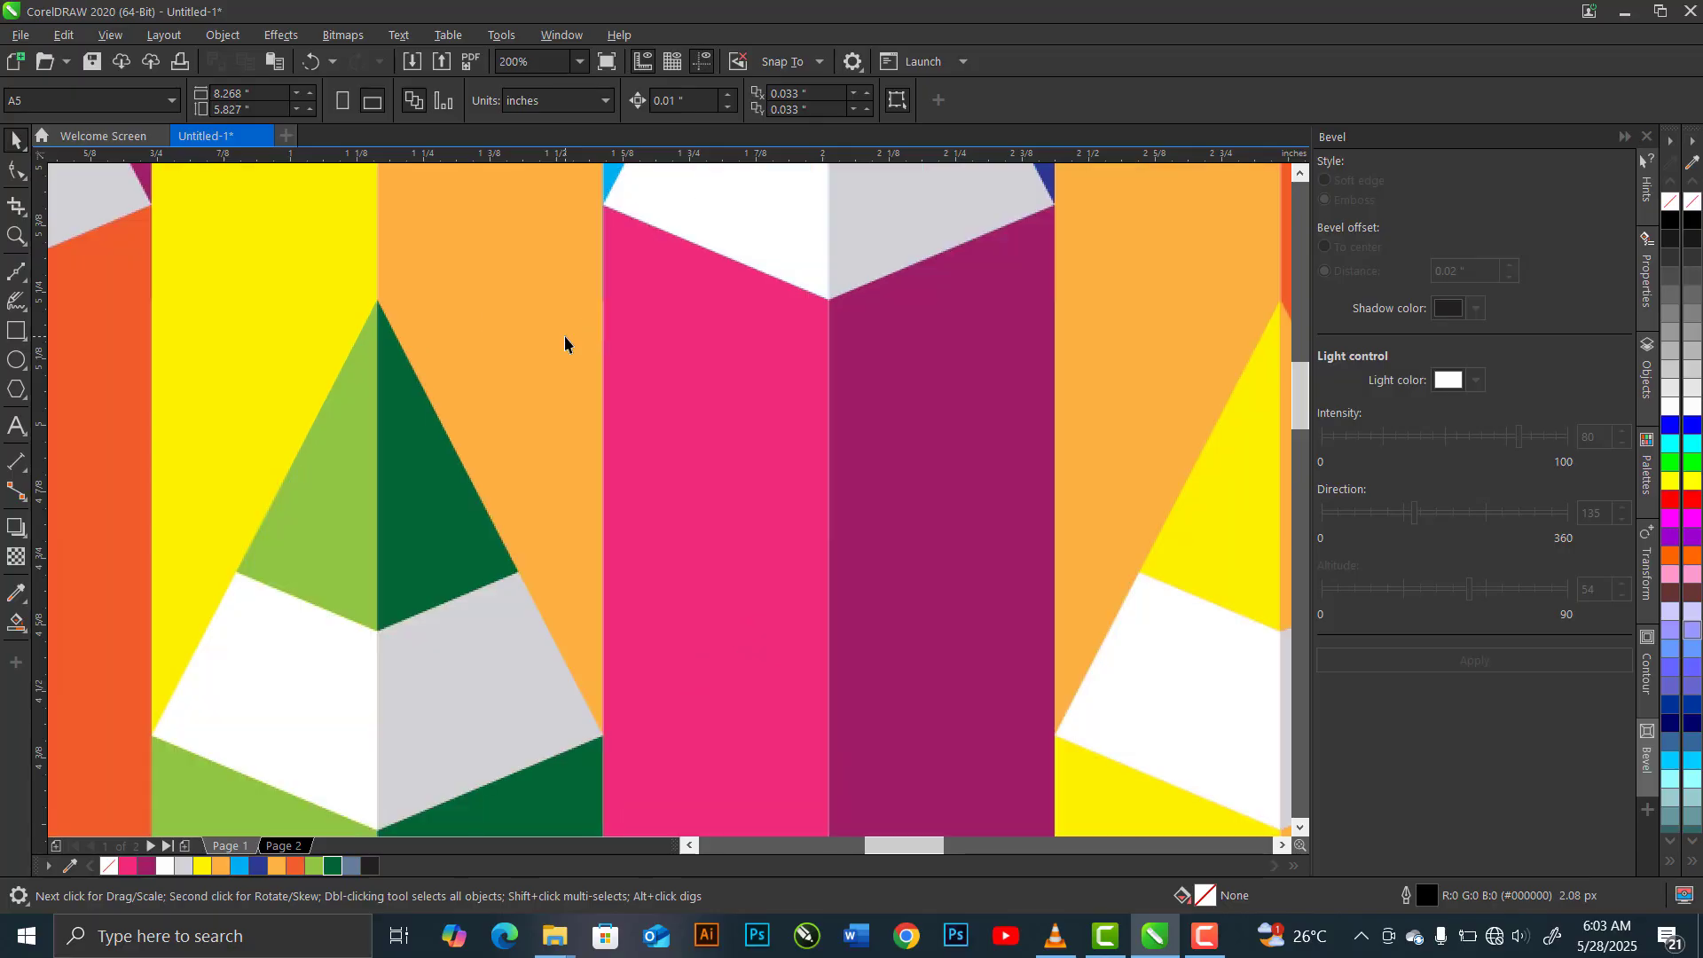
{"action": "scroll", "coordinate": [564, 343], "scroll_direction": "down", "scroll_amount": 3}
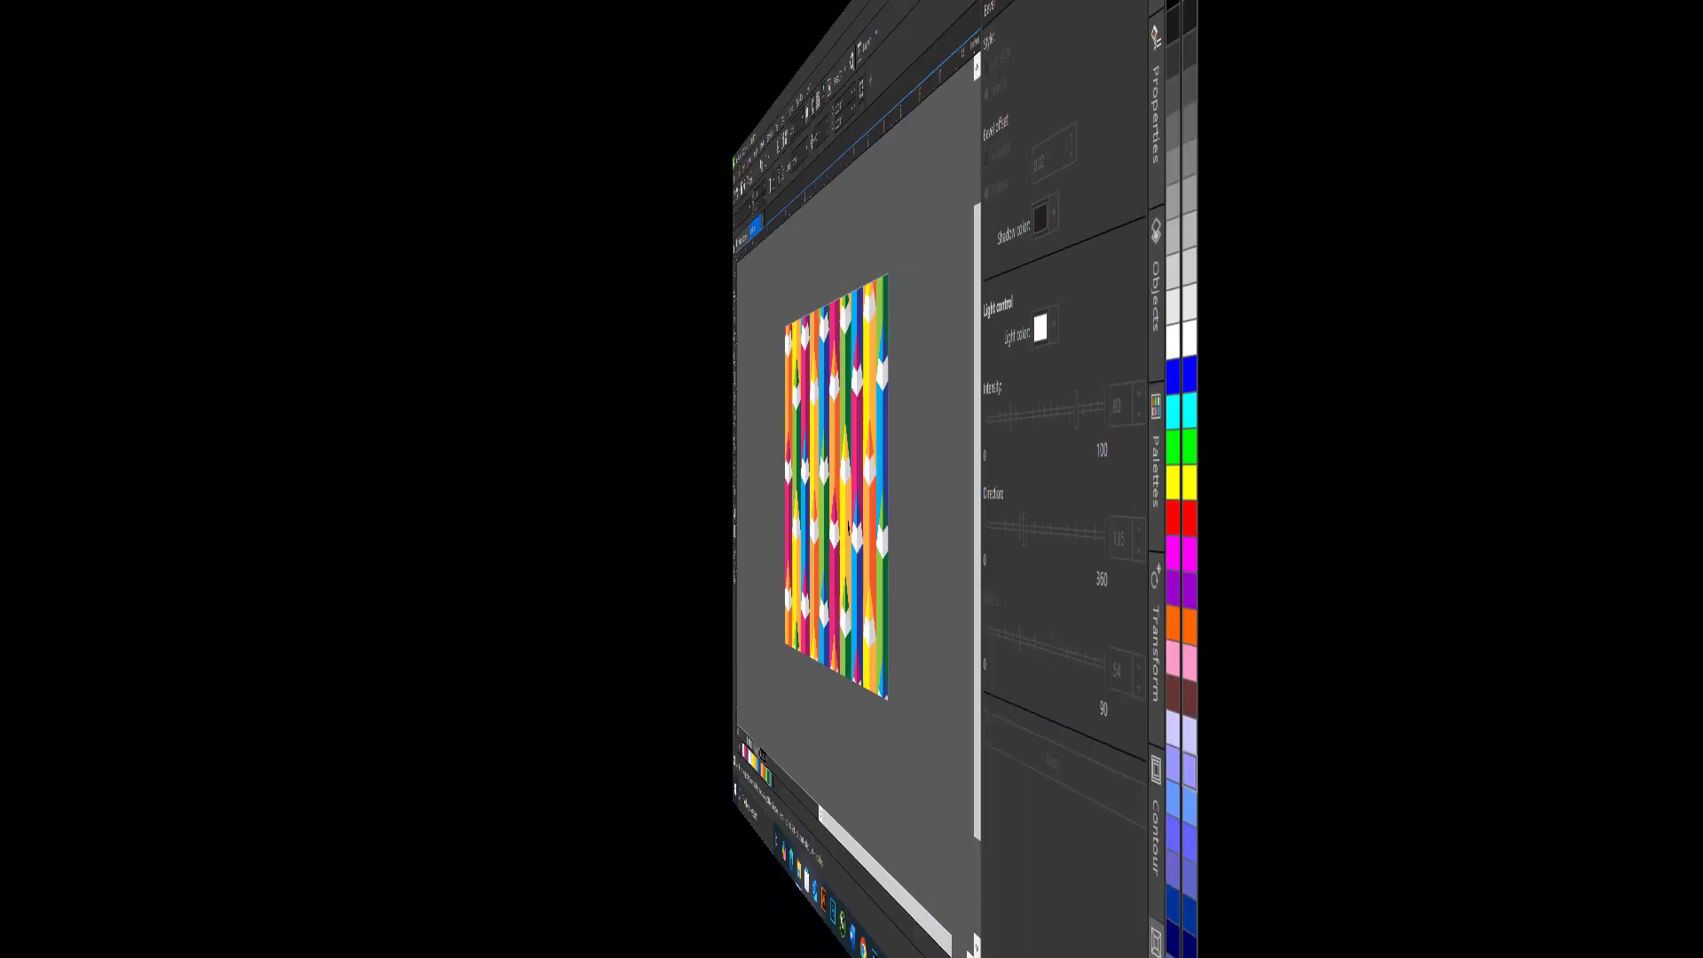